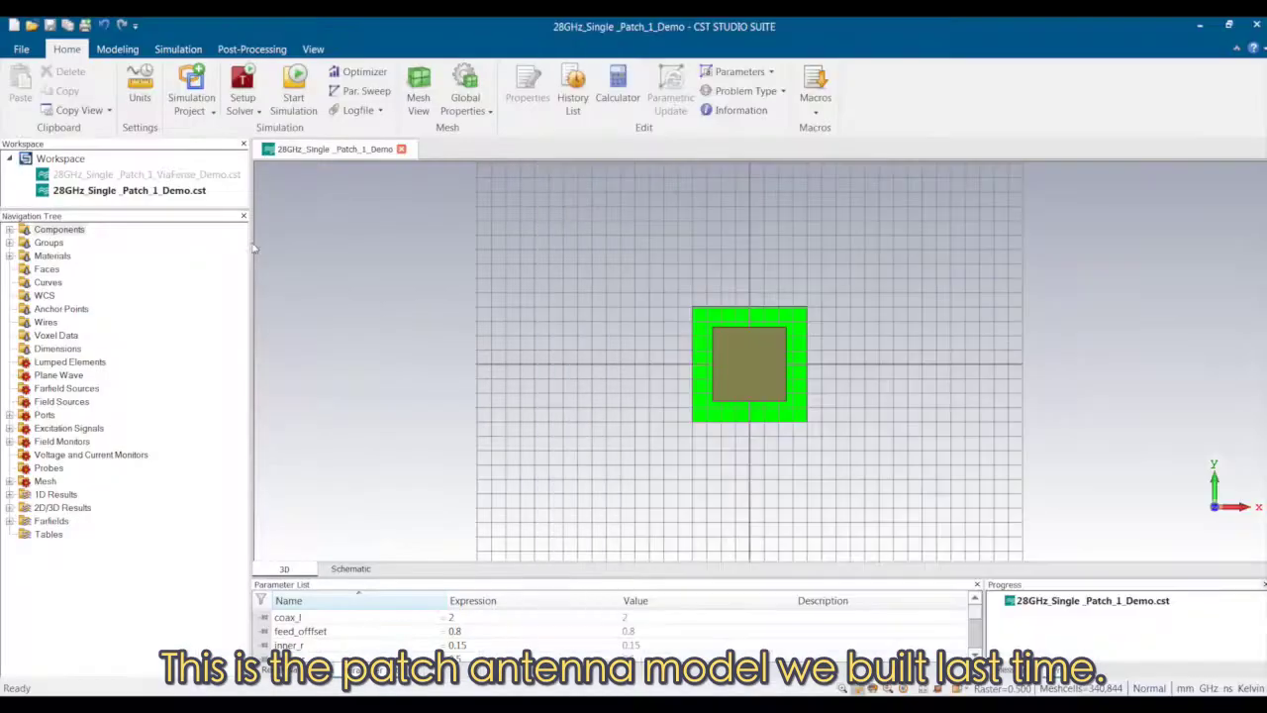
- Save the project under the new name 28GHz_Single _Patch_ViaFense_1_Demo in the same folder
{"action": "left_click", "coordinate": [21, 48]}
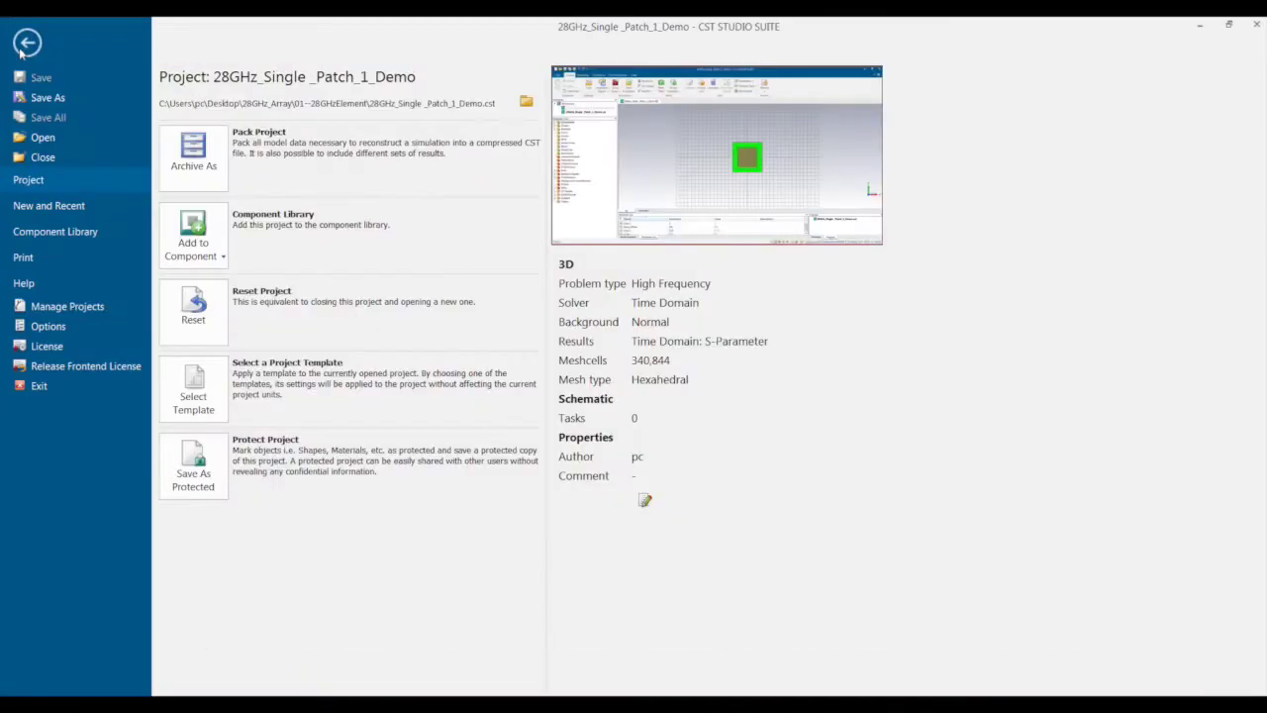
{"action": "left_click", "coordinate": [57, 99]}
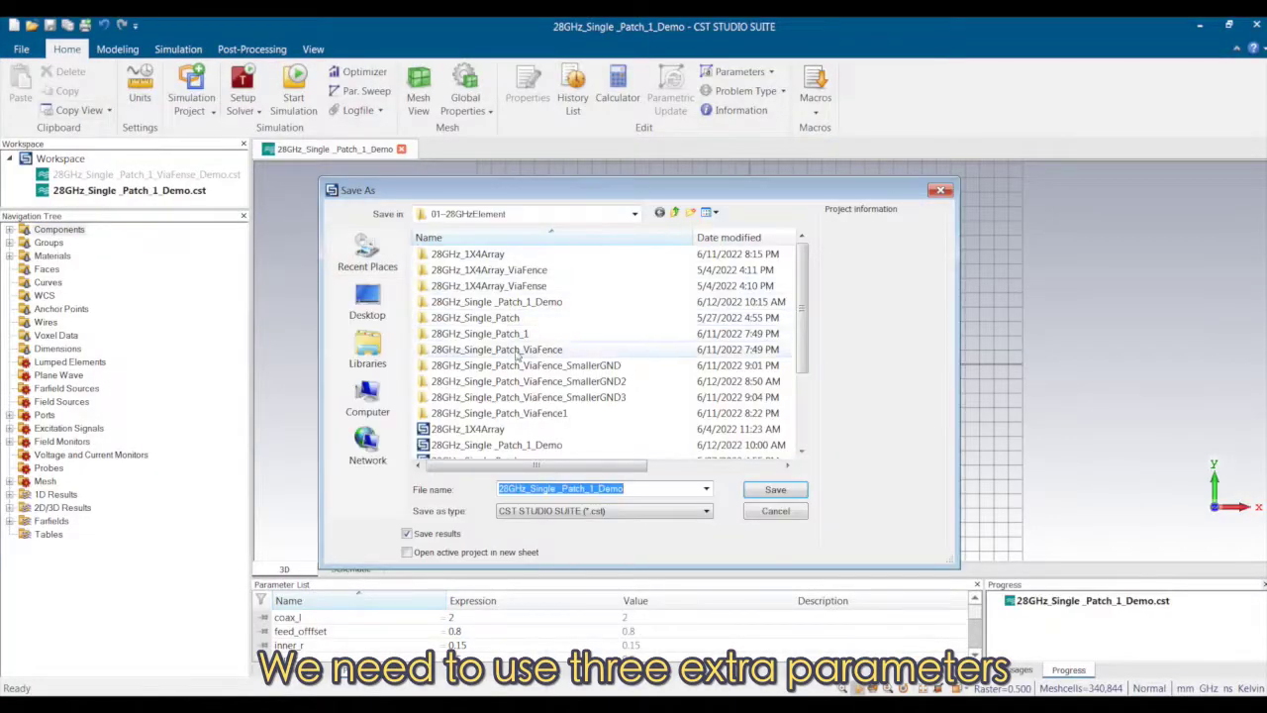
{"action": "left_click", "coordinate": [591, 490]}
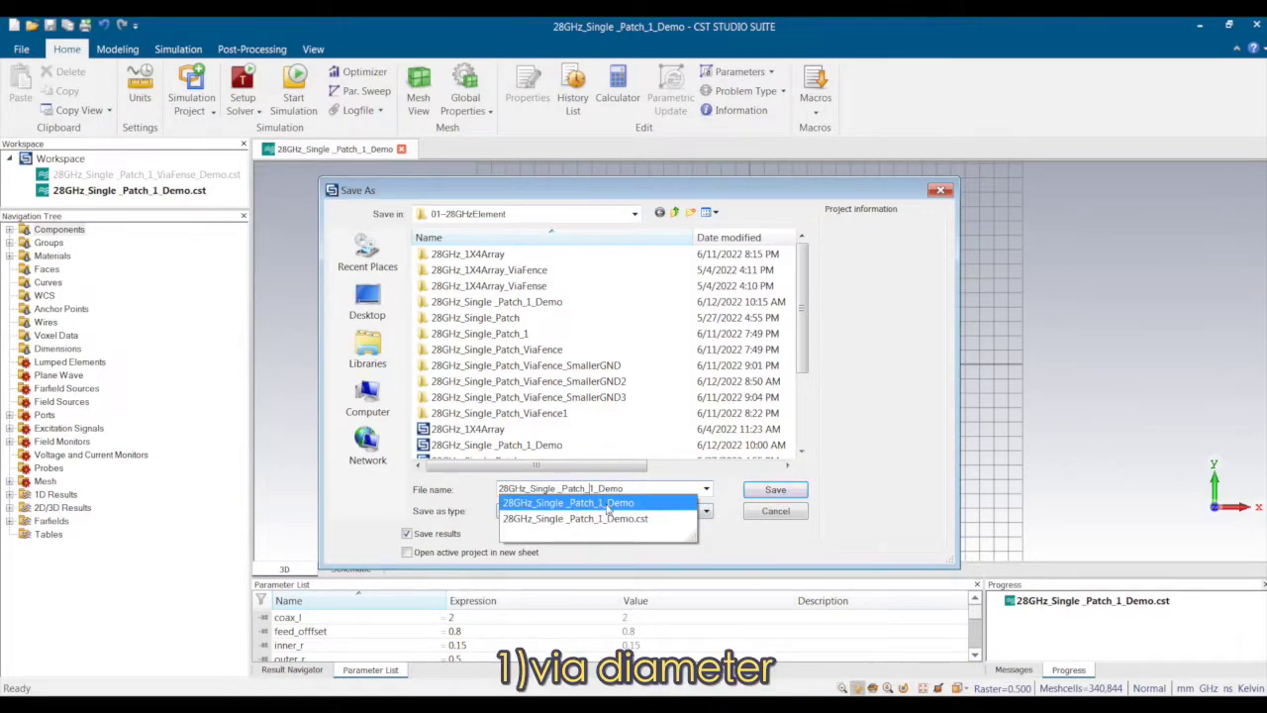
{"action": "type", "text": "Via"}
{"action": "type", "text": "Fen"}
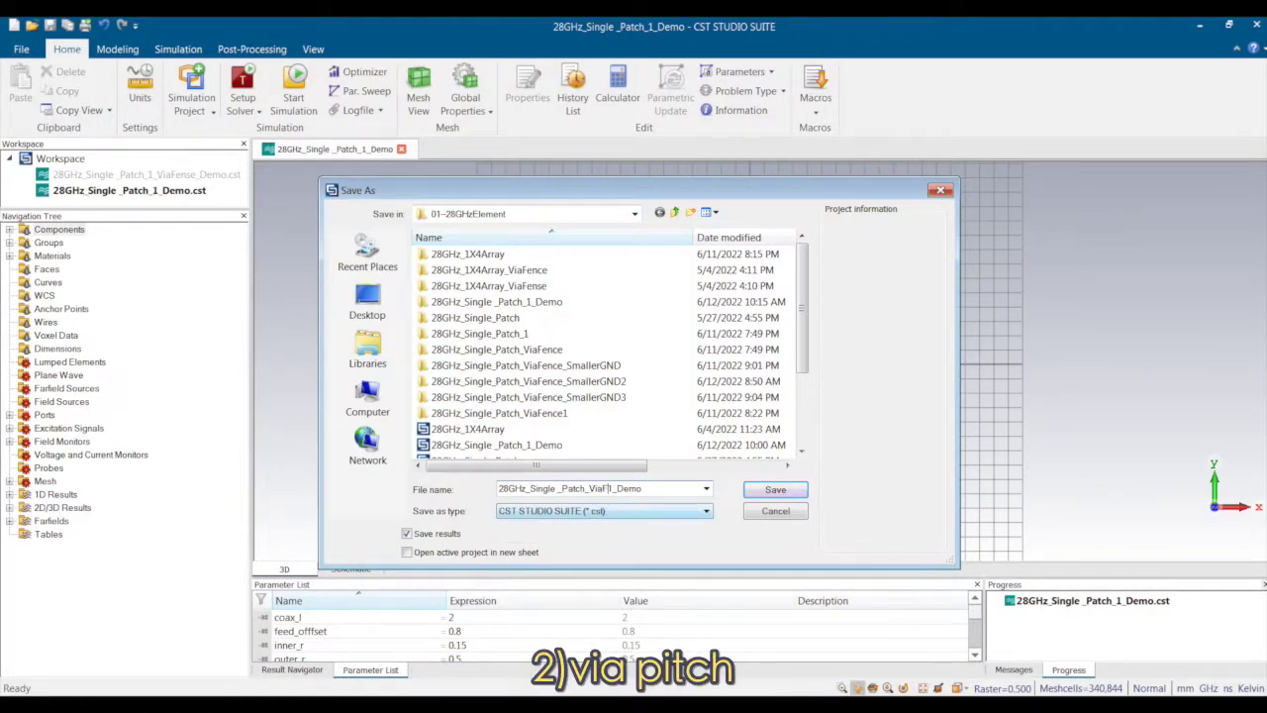
{"action": "type", "text": "se"}
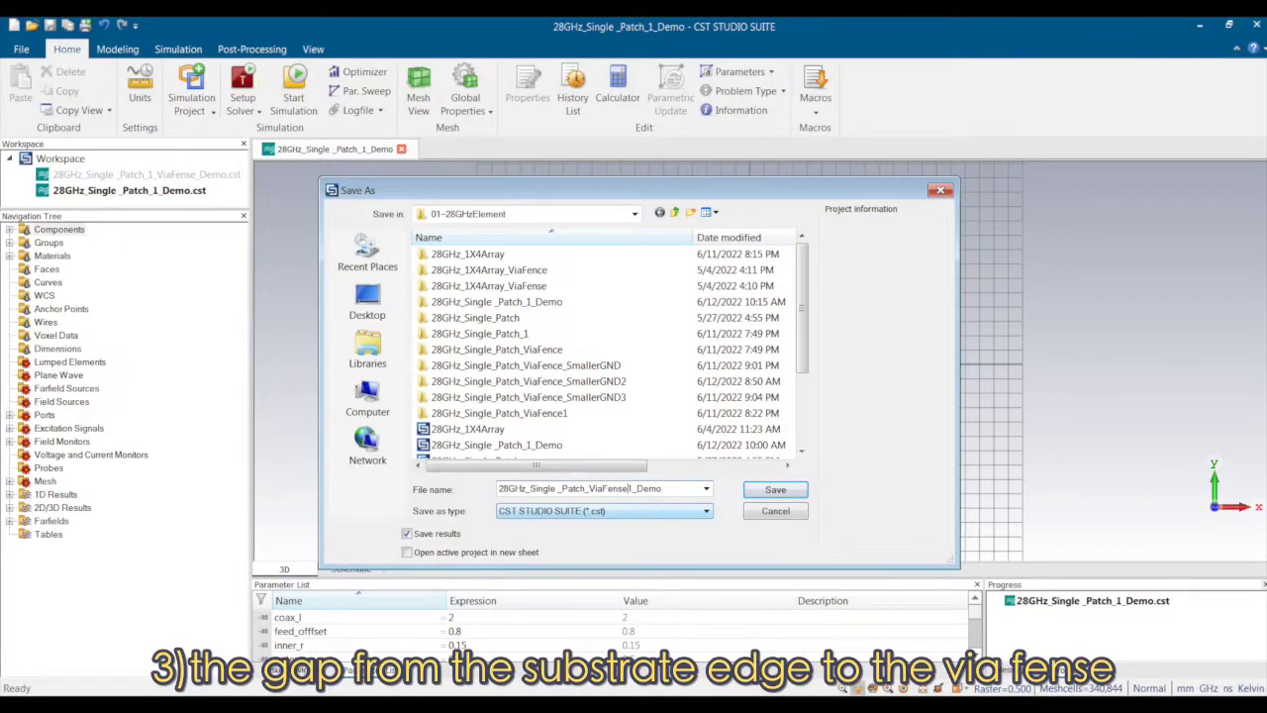
{"action": "type", "text": "_"}
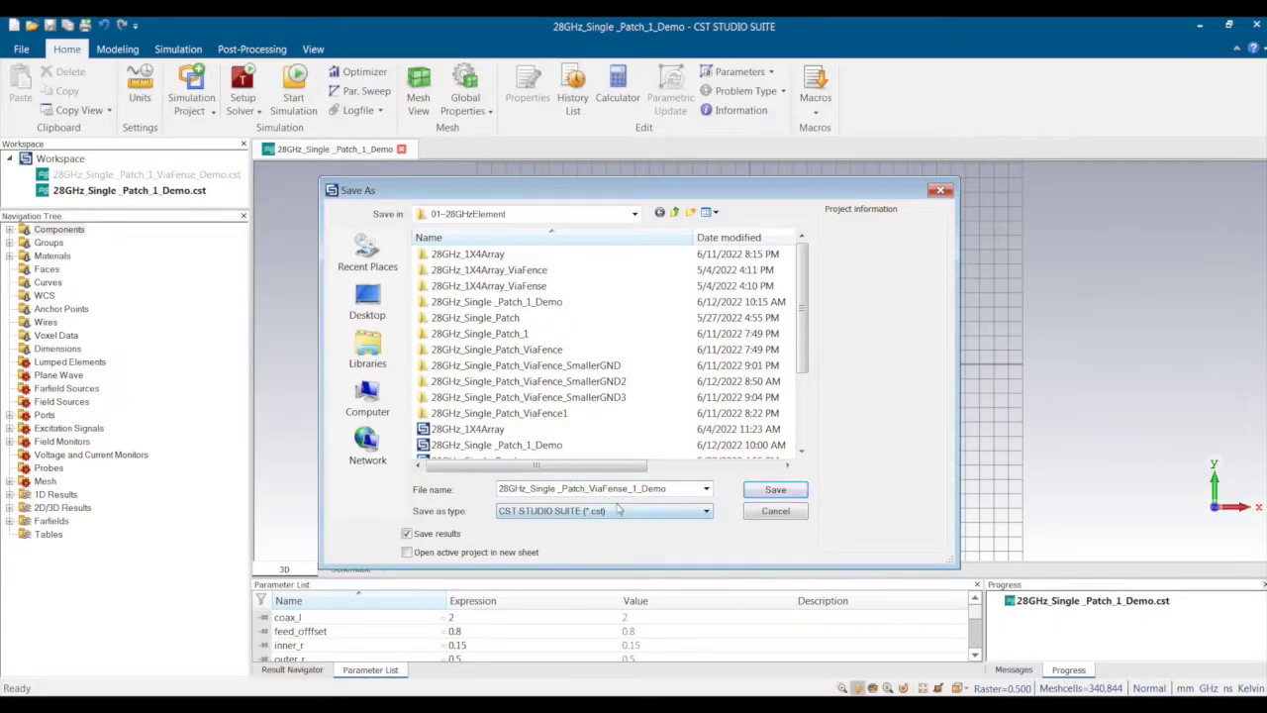
{"action": "left_click", "coordinate": [772, 491]}
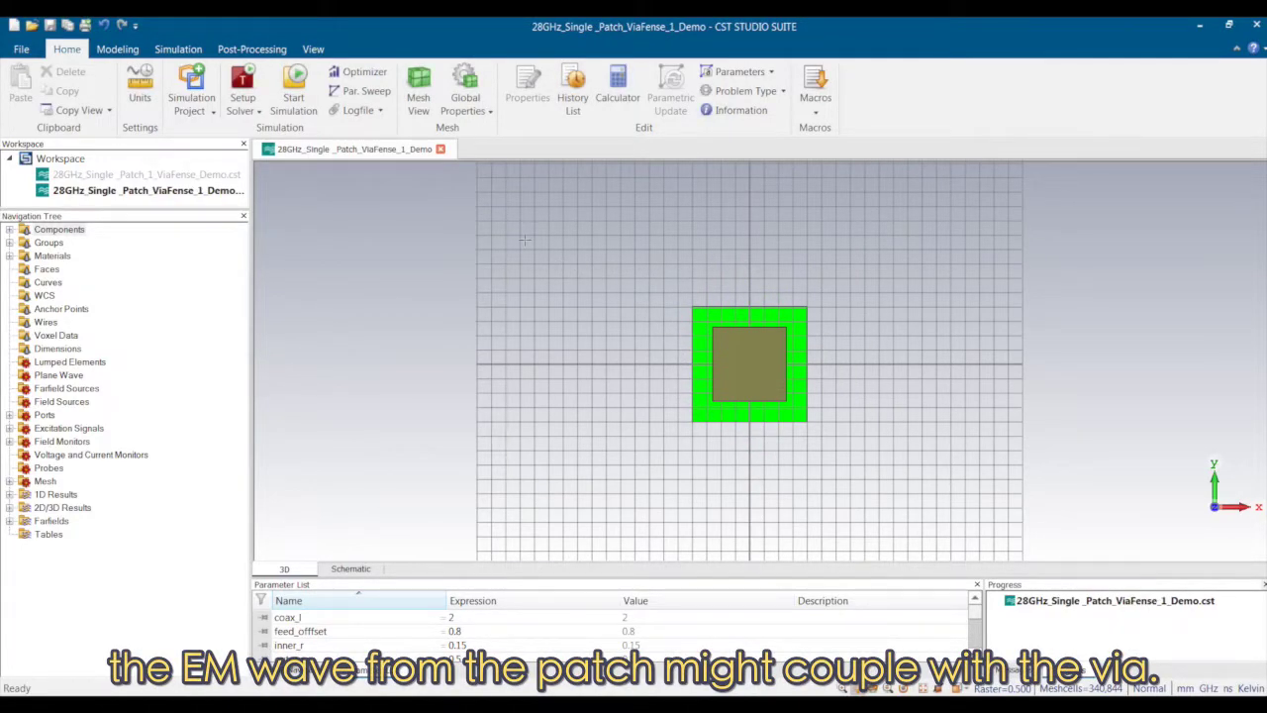
- Start a Z-oriented cylinder from its parameter dialog, named via, with outer radius via_r
{"action": "left_click", "coordinate": [109, 49]}
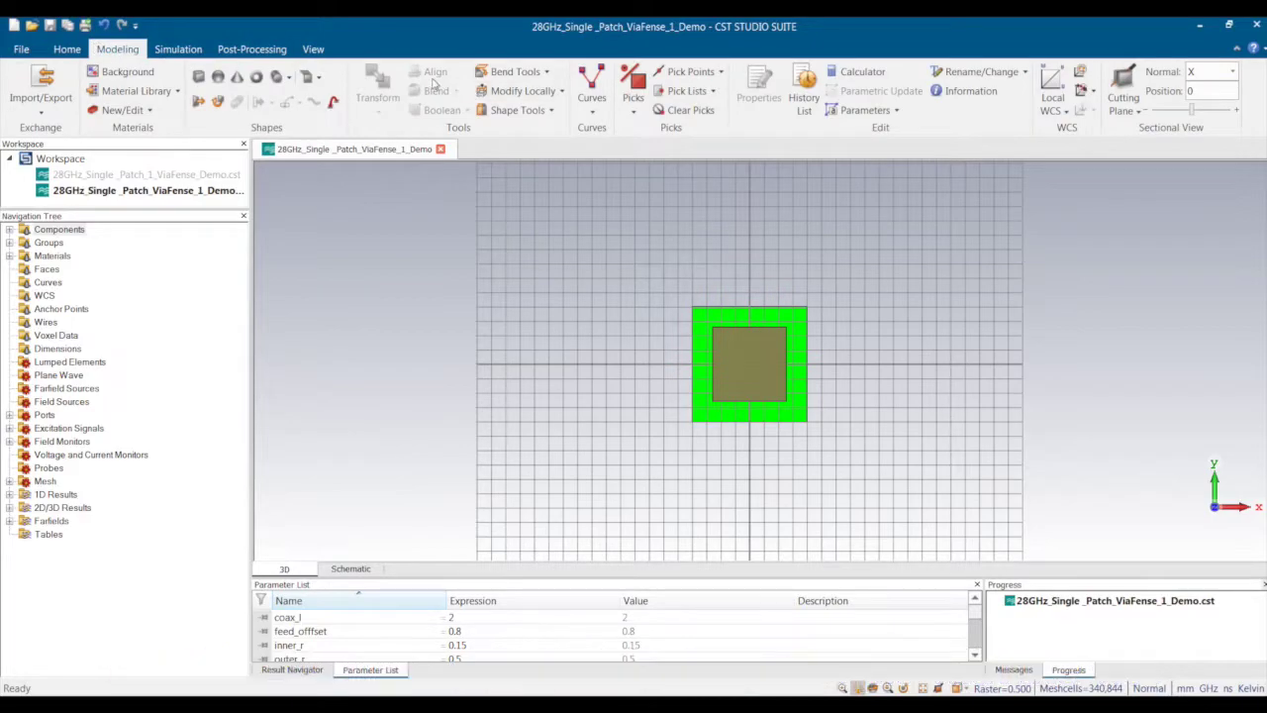
{"action": "left_click", "coordinate": [277, 76]}
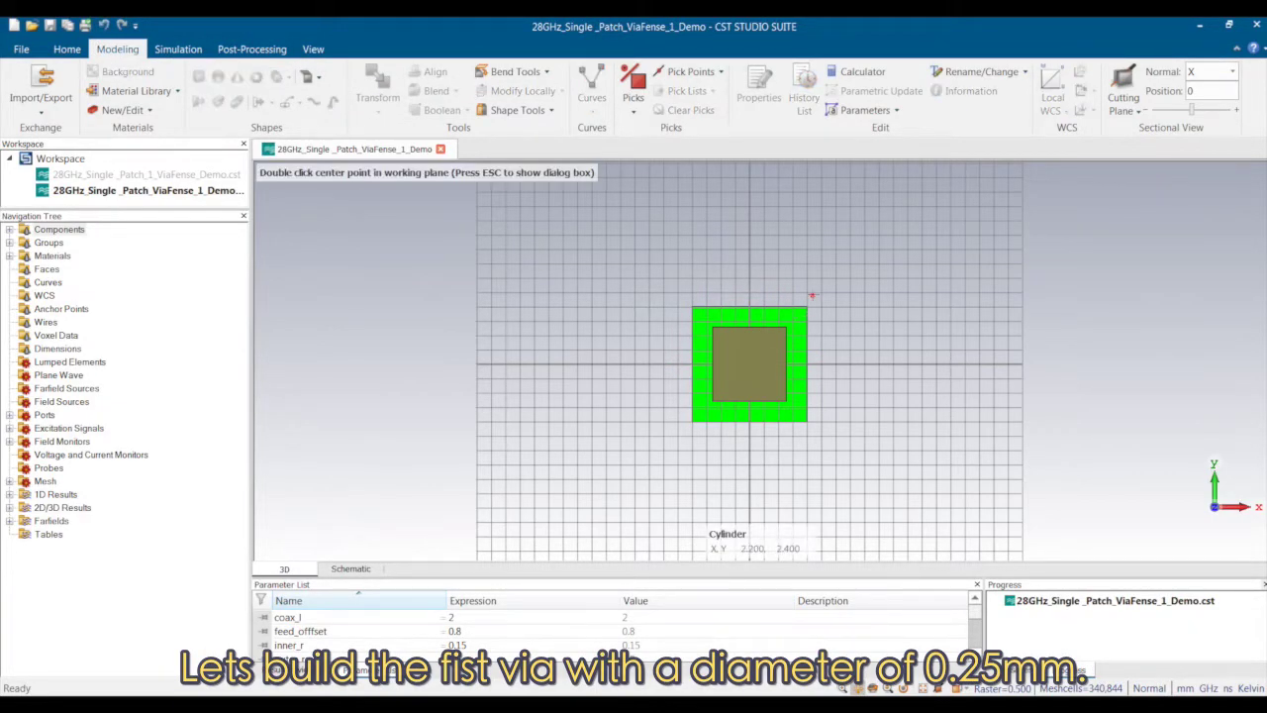
{"action": "key", "text": "Escape"}
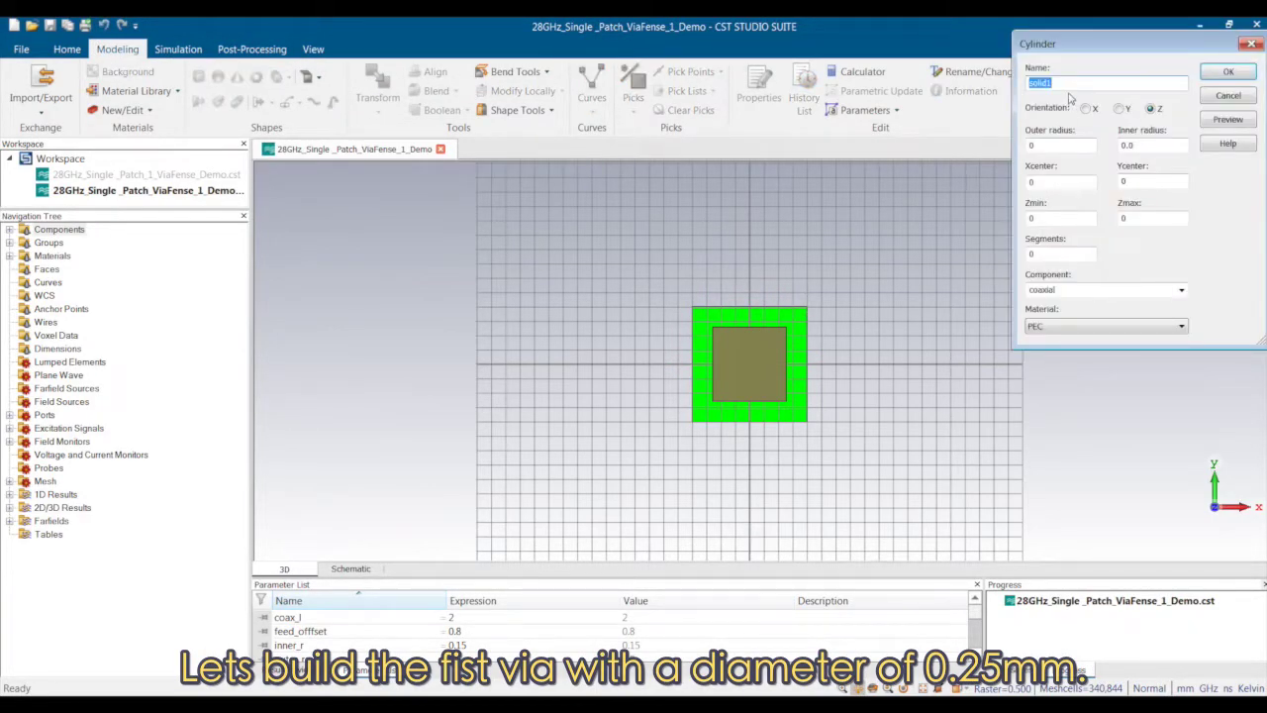
{"action": "type", "text": "via"}
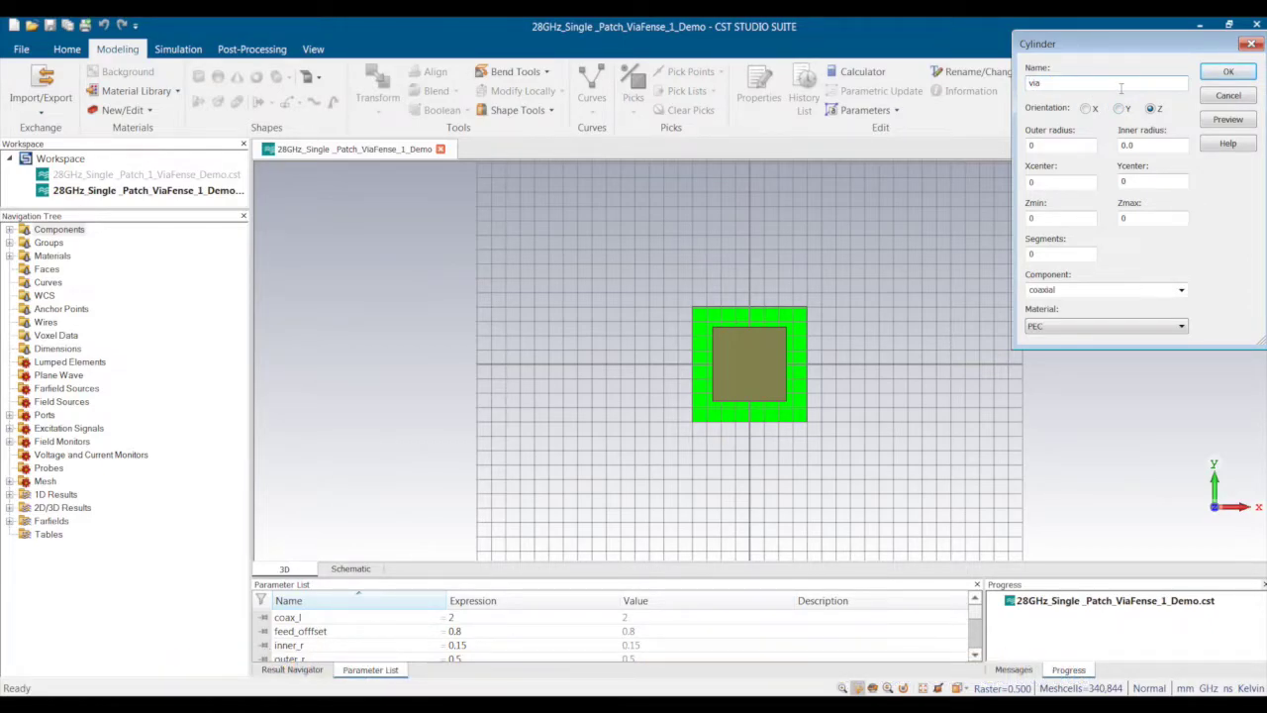
{"action": "double_click", "coordinate": [1070, 147]}
{"action": "type", "text": "via_r"}
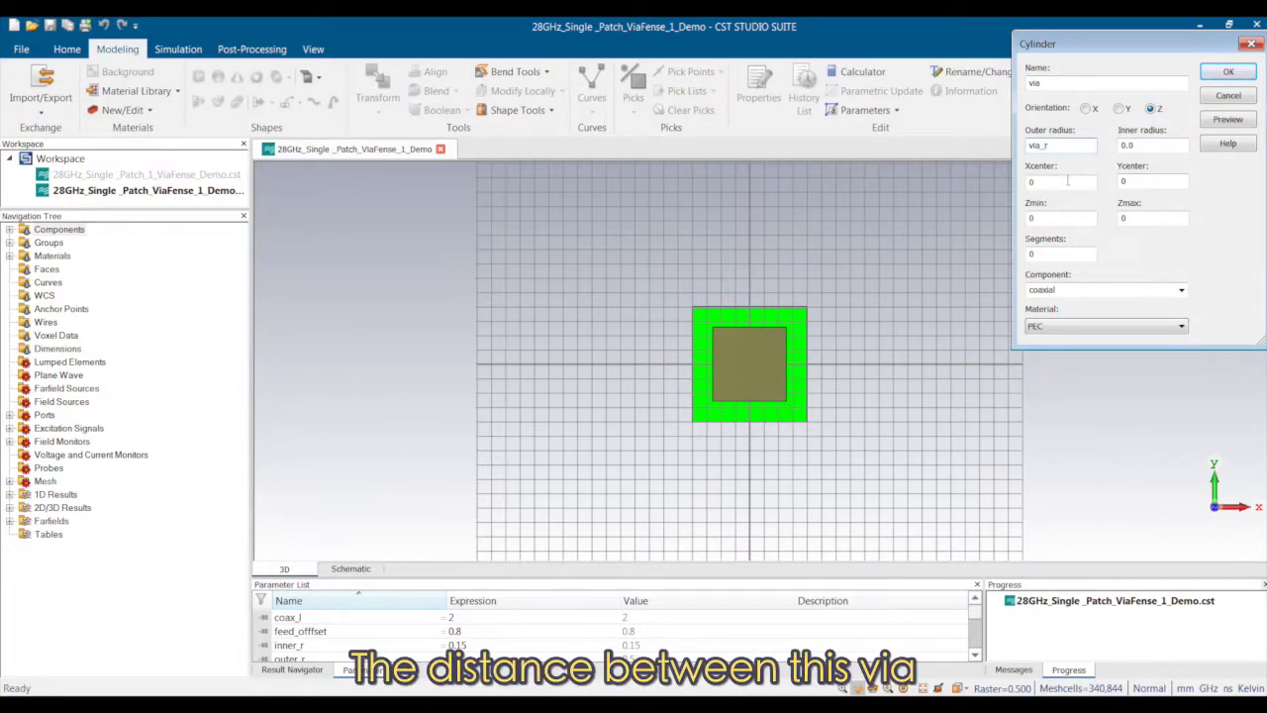
- Set the cylinder's X center to sub_w/2-edge_offset and its Y center to sub_l/2-edge_offset
{"action": "double_click", "coordinate": [1067, 181]}
{"action": "type", "text": "sub_w/2-"}
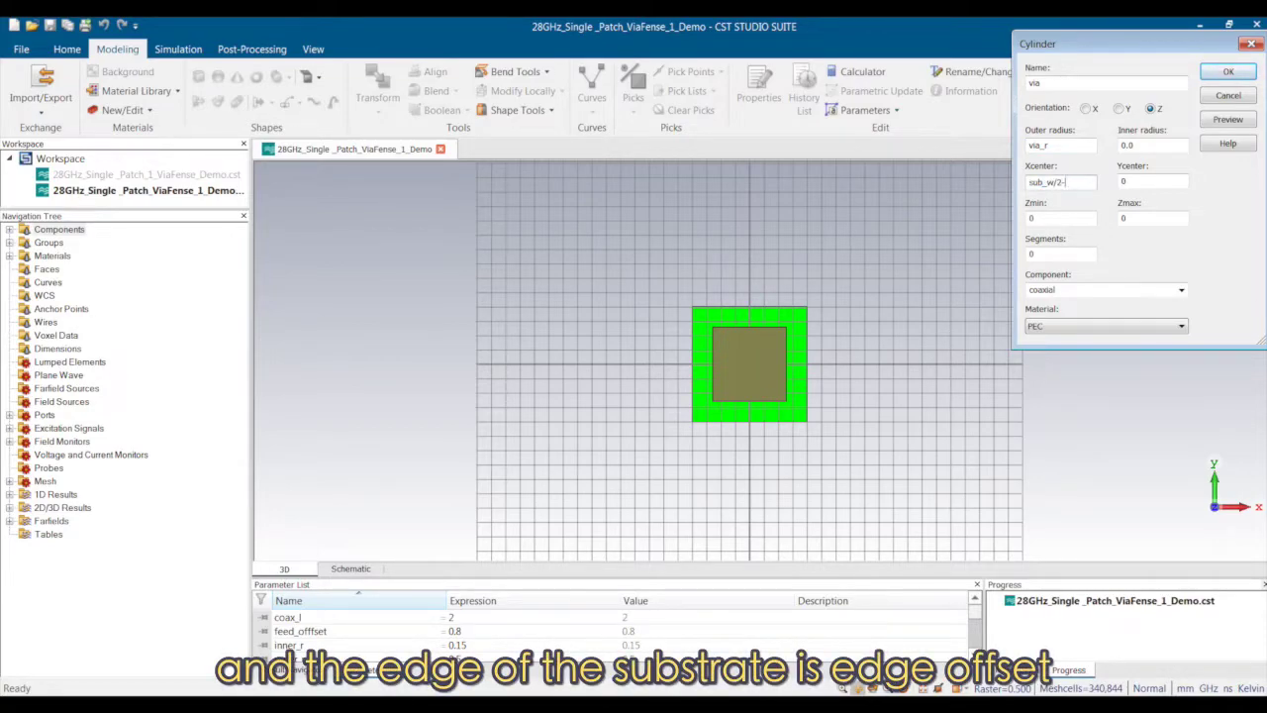
{"action": "type", "text": "edge_offset"}
{"action": "double_click", "coordinate": [1132, 181]}
{"action": "type", "text": "sub_l"}
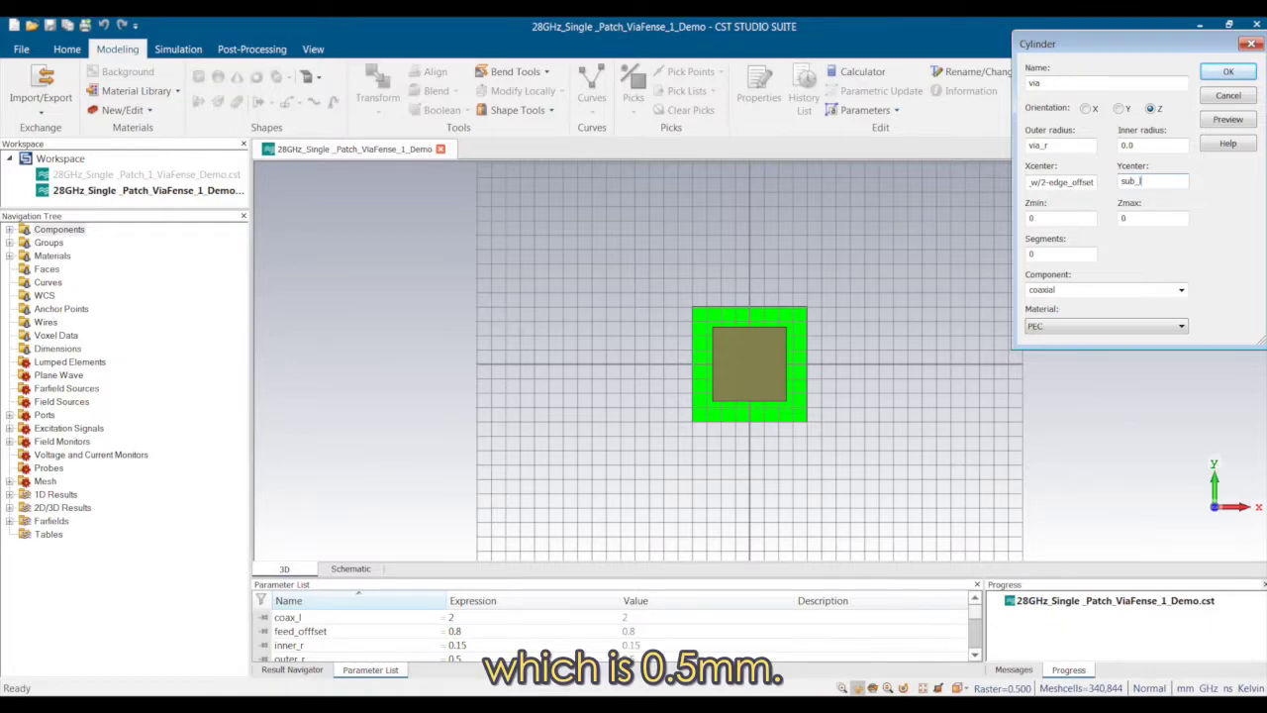
{"action": "type", "text": "/2-edge_offse"}
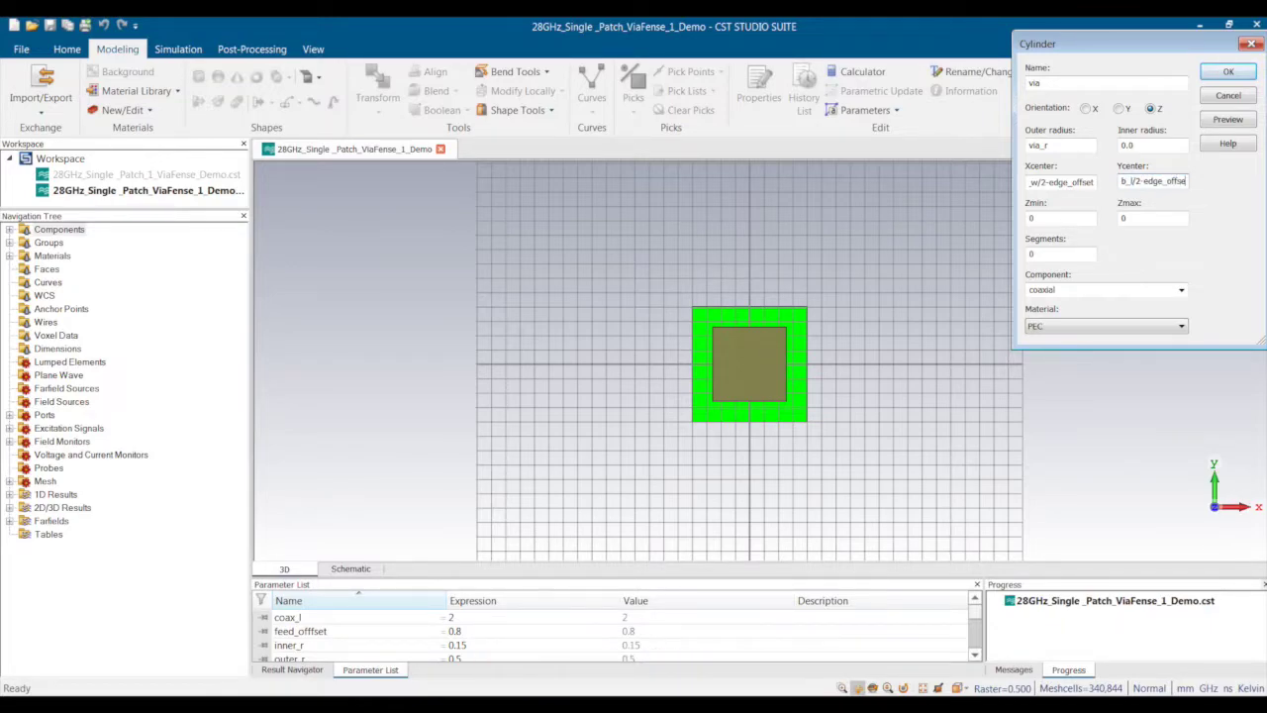
{"action": "type", "text": "t"}
- Set the cylinder's Zmin to -sub_t-th, assign it to a new component Via, and accept it while deleting current and parametric results
{"action": "double_click", "coordinate": [1065, 219]}
{"action": "key", "text": "BackSpace"}
{"action": "type", "text": "-sub_t-th"}
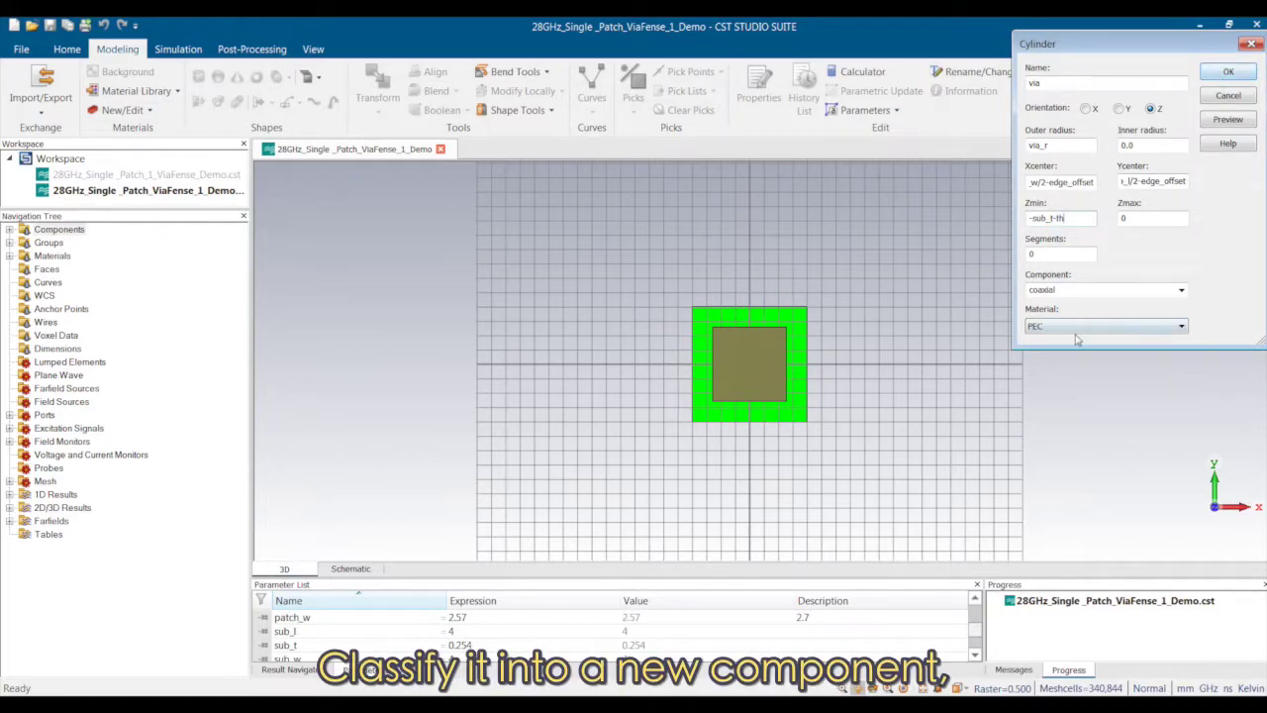
{"action": "double_click", "coordinate": [1149, 290]}
{"action": "type", "text": "Via"}
{"action": "left_click", "coordinate": [1227, 76]}
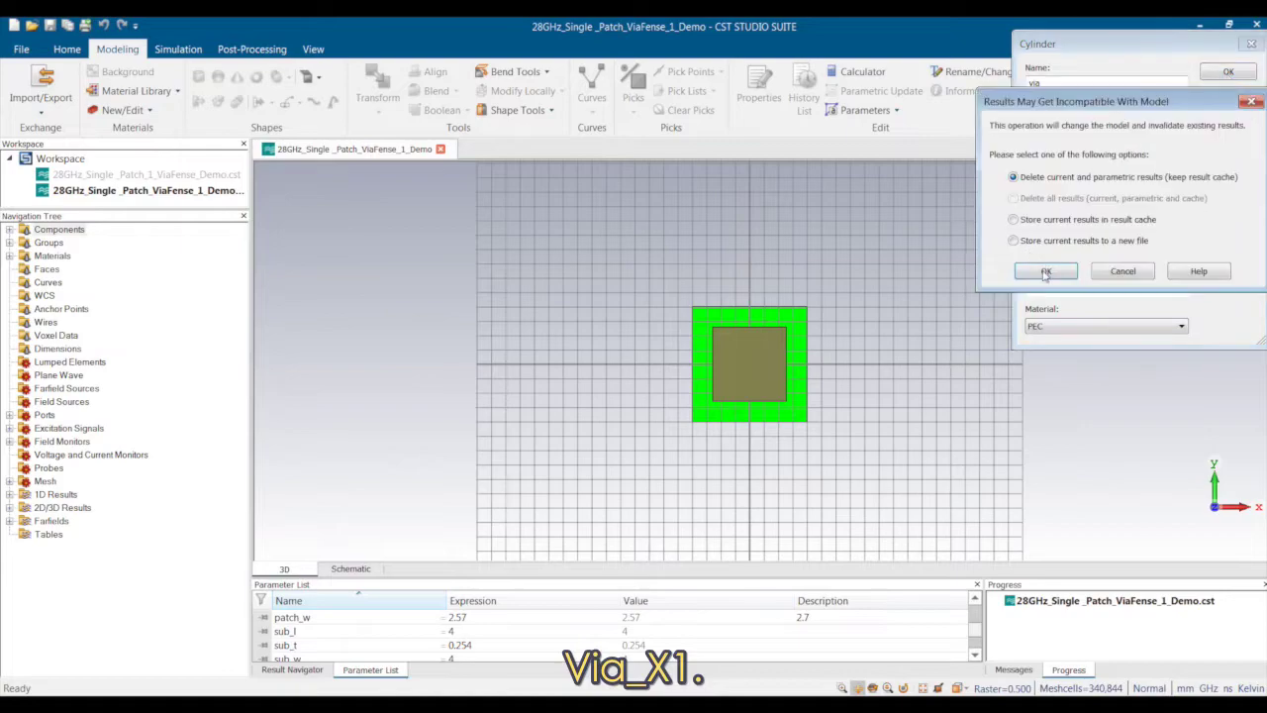
{"action": "left_click", "coordinate": [1047, 271]}
- Define the missing parameters via_r as 0.125 and edge_offset as 0.5 to create the via
{"action": "type", "text": "0.125"}
{"action": "left_click", "coordinate": [1223, 166]}
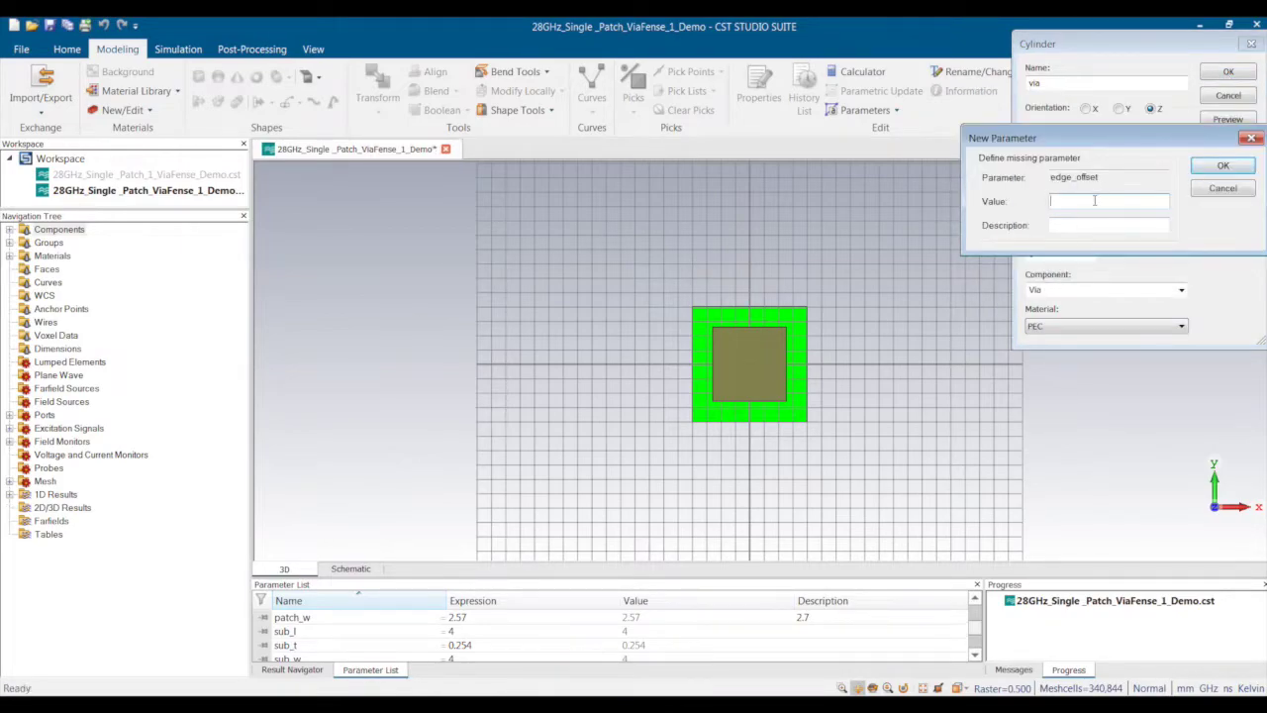
{"action": "type", "text": "0.5"}
{"action": "left_click", "coordinate": [1221, 167]}
{"action": "key", "text": "Return"}
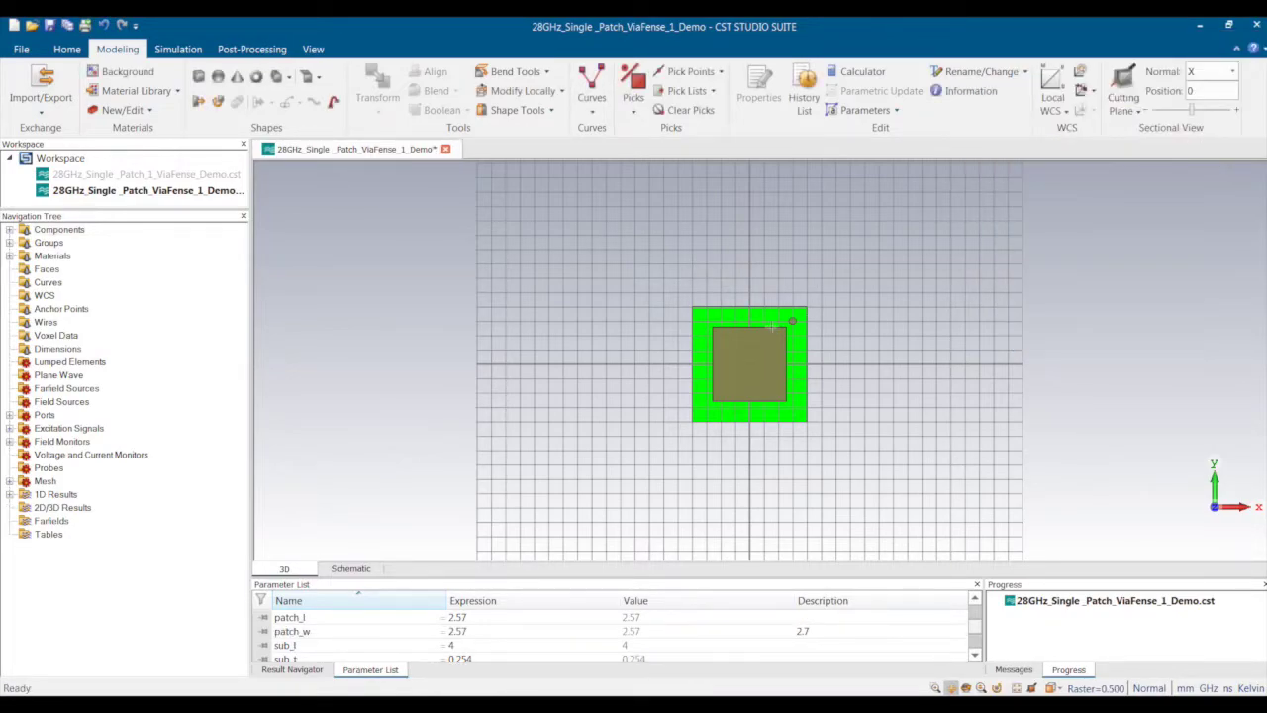
- Rename the Via component to Via_X1
{"action": "double_click", "coordinate": [59, 228]}
{"action": "left_click", "coordinate": [56, 269]}
{"action": "right_click", "coordinate": [56, 269]}
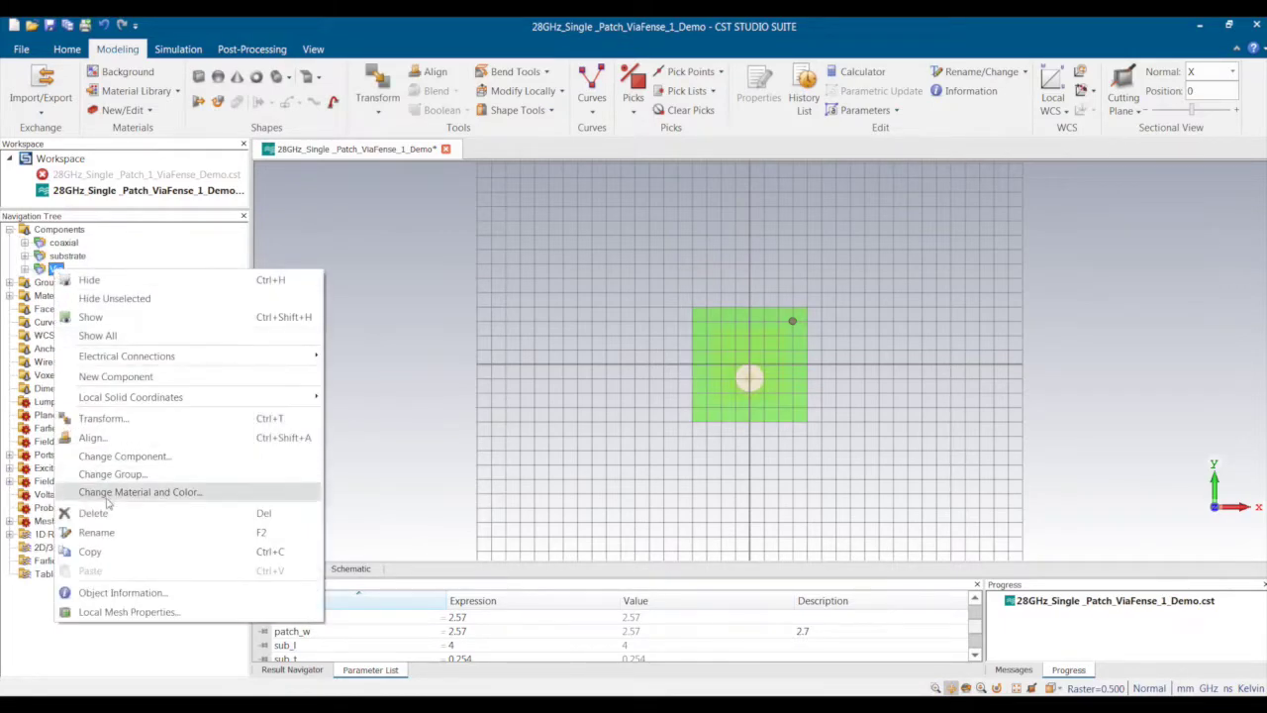
{"action": "left_click", "coordinate": [108, 494]}
{"action": "type", "text": "_X1"}
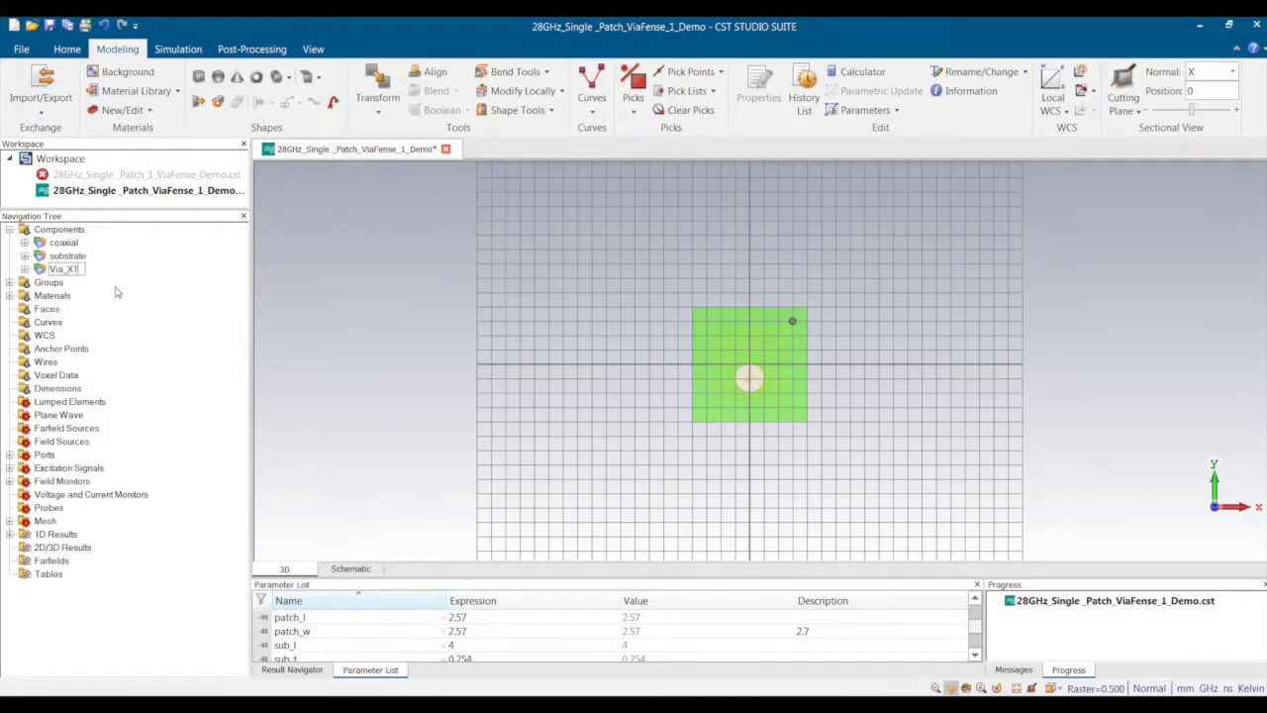
{"action": "key", "text": "Return"}
- Set up a translated copy of the via in component Via_X1 with a repetition factor of 10
{"action": "left_click", "coordinate": [26, 269]}
{"action": "left_click", "coordinate": [73, 283]}
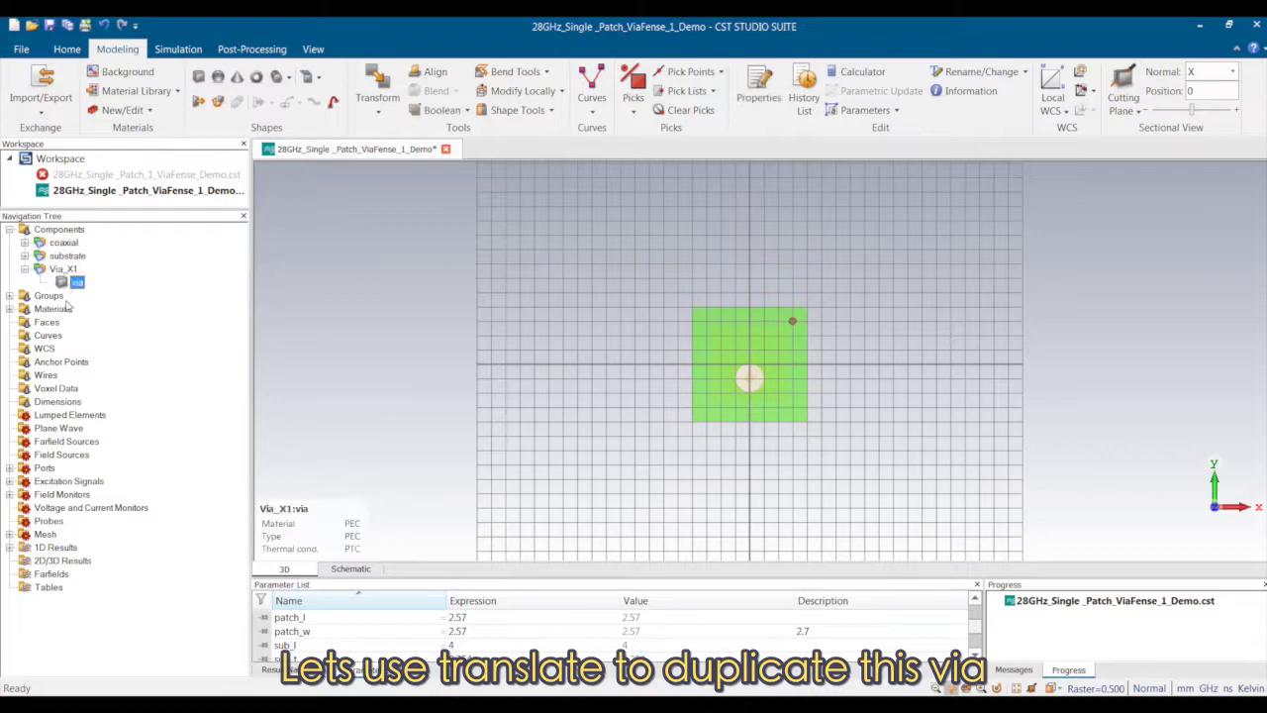
{"action": "left_click", "coordinate": [191, 55]}
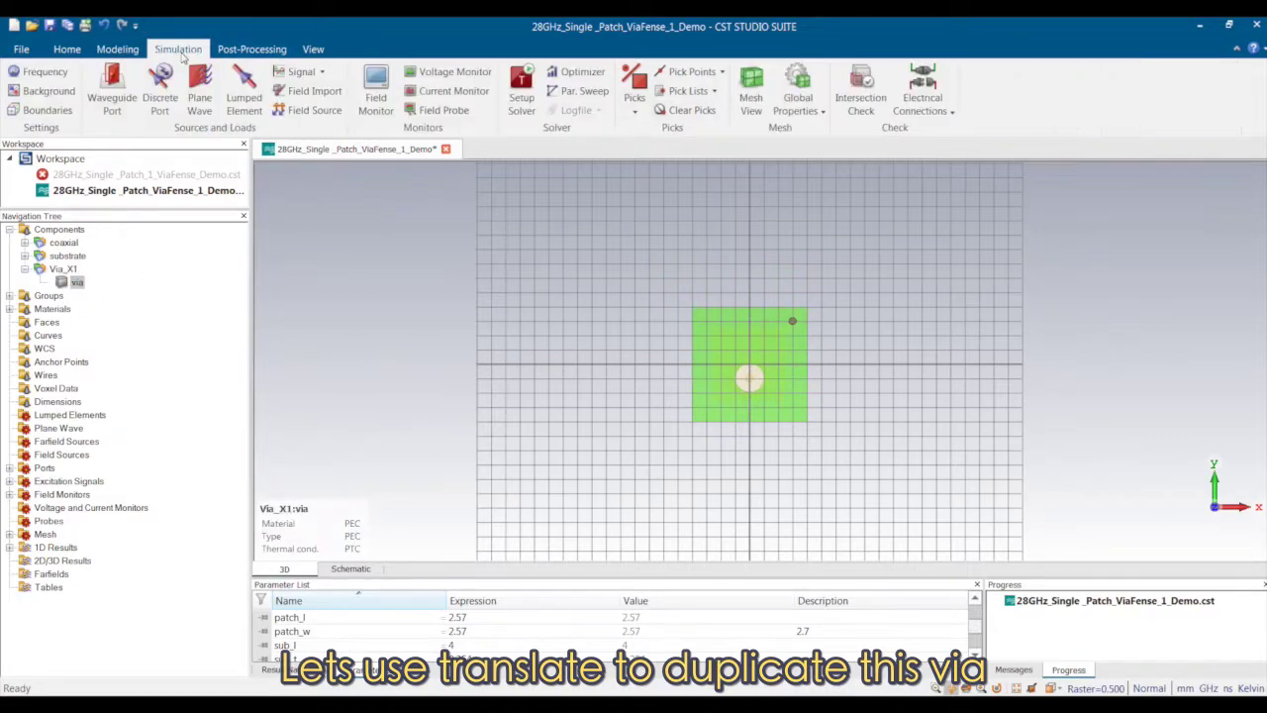
{"action": "left_click", "coordinate": [115, 52]}
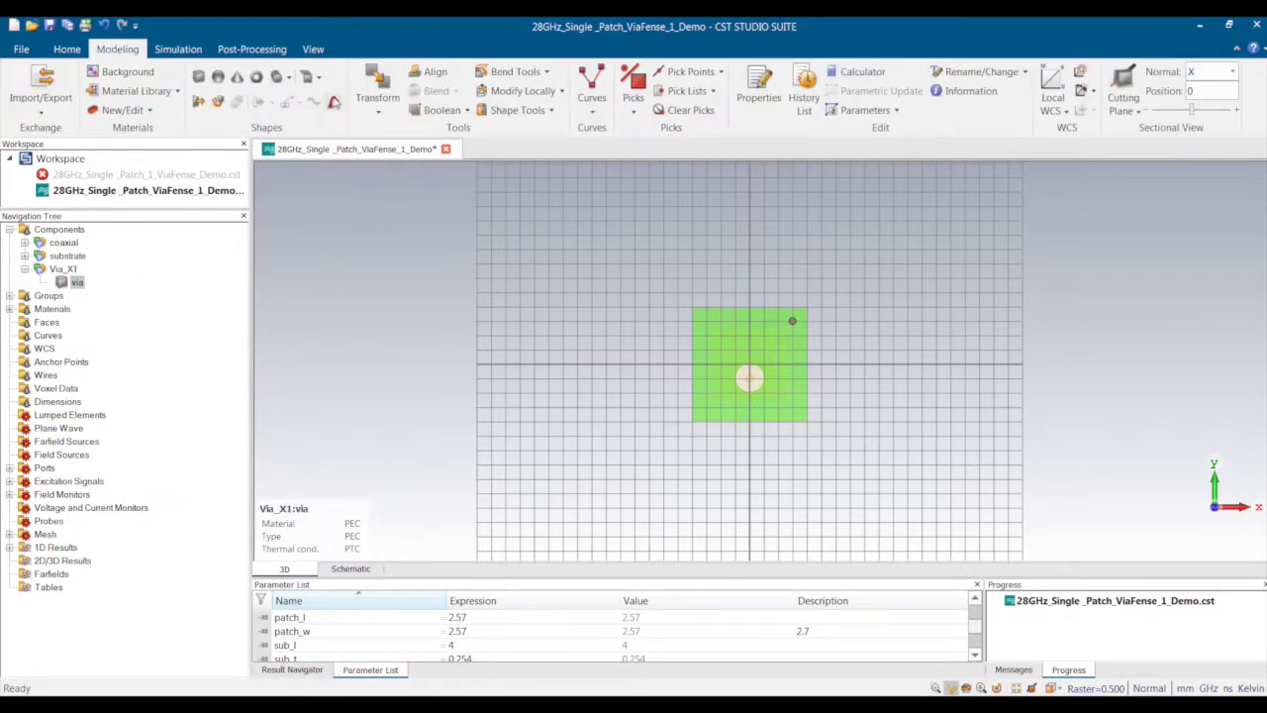
{"action": "left_click", "coordinate": [378, 103]}
{"action": "left_click", "coordinate": [406, 154]}
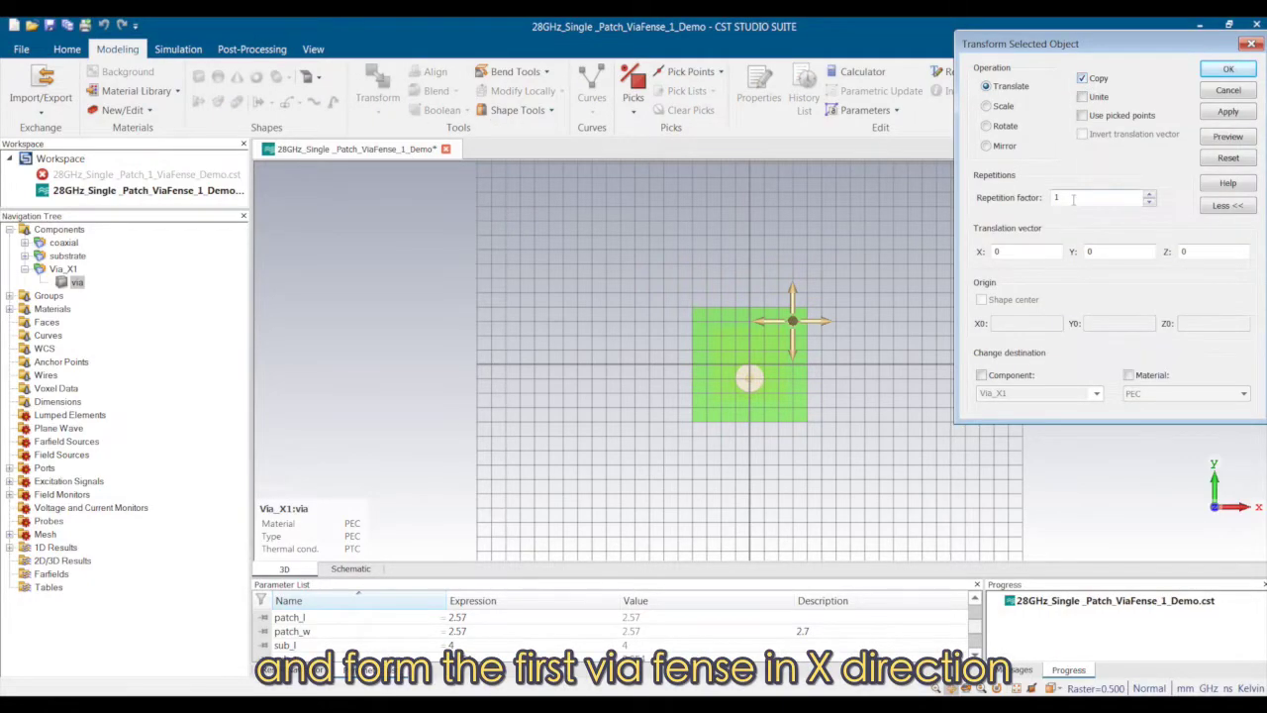
{"action": "left_click_drag", "start_coordinate": [757, 321], "coordinate": [745, 321]}
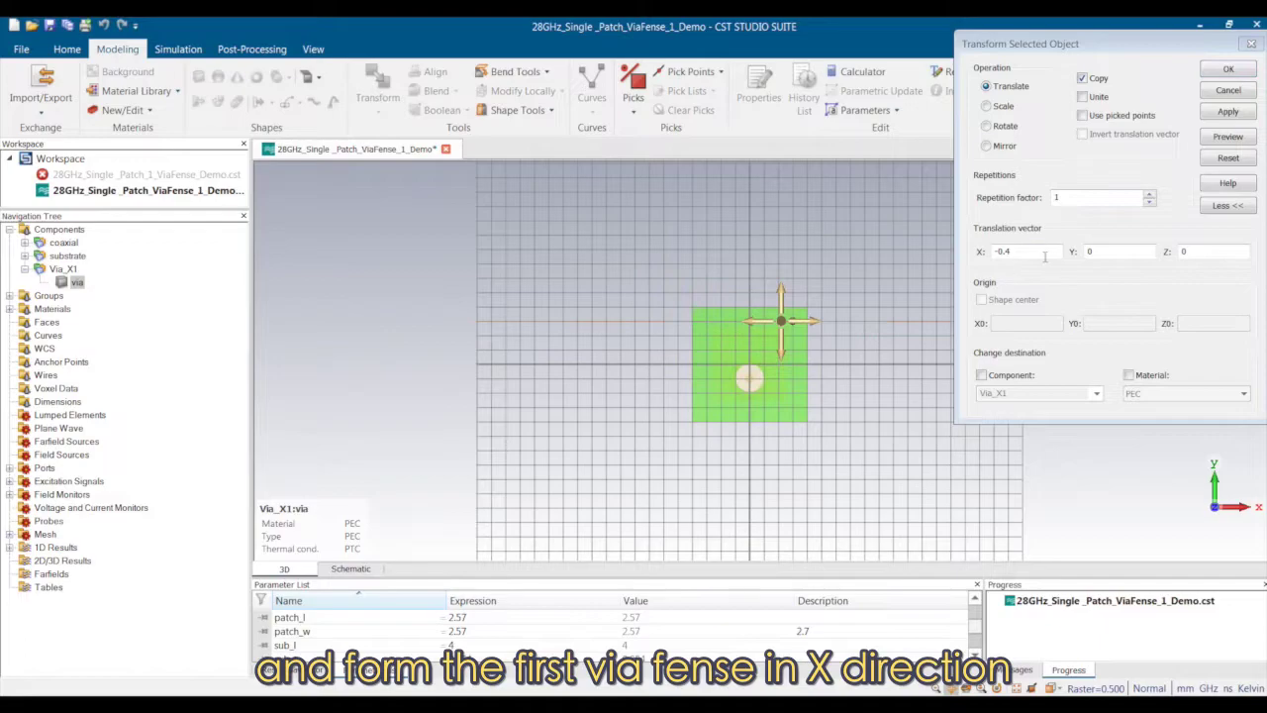
{"action": "double_click", "coordinate": [1075, 198]}
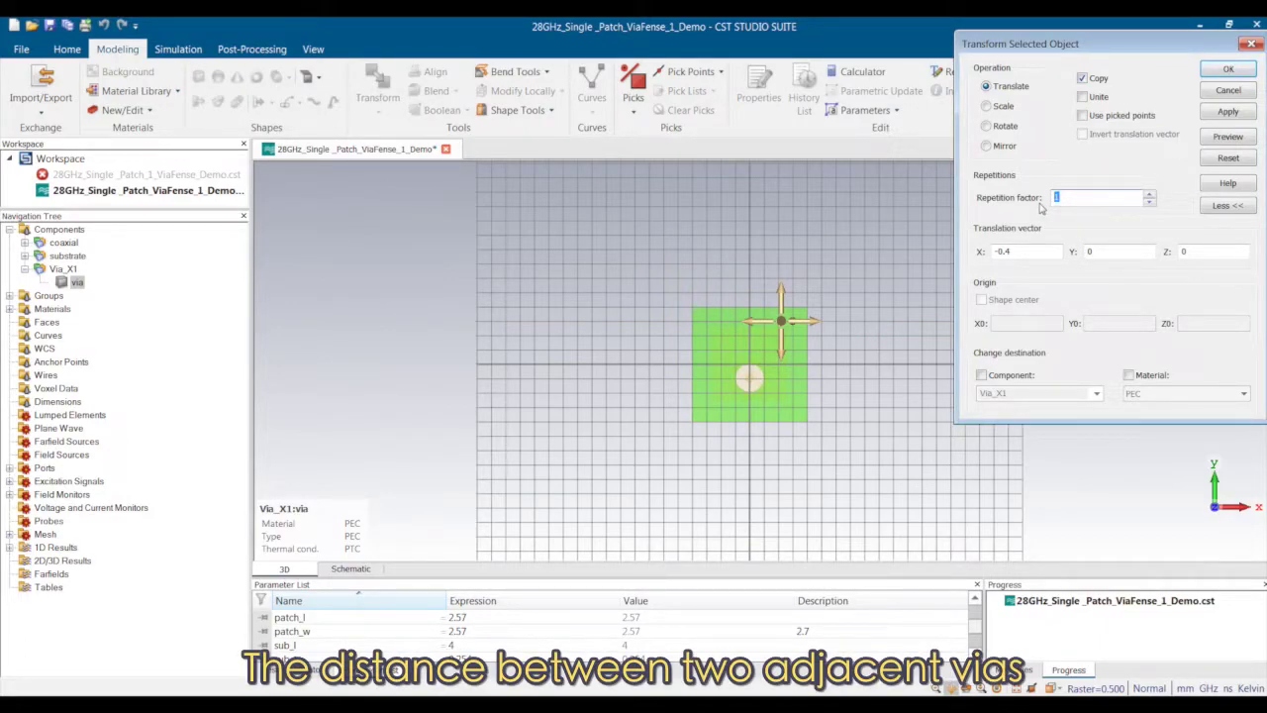
{"action": "type", "text": "20"}
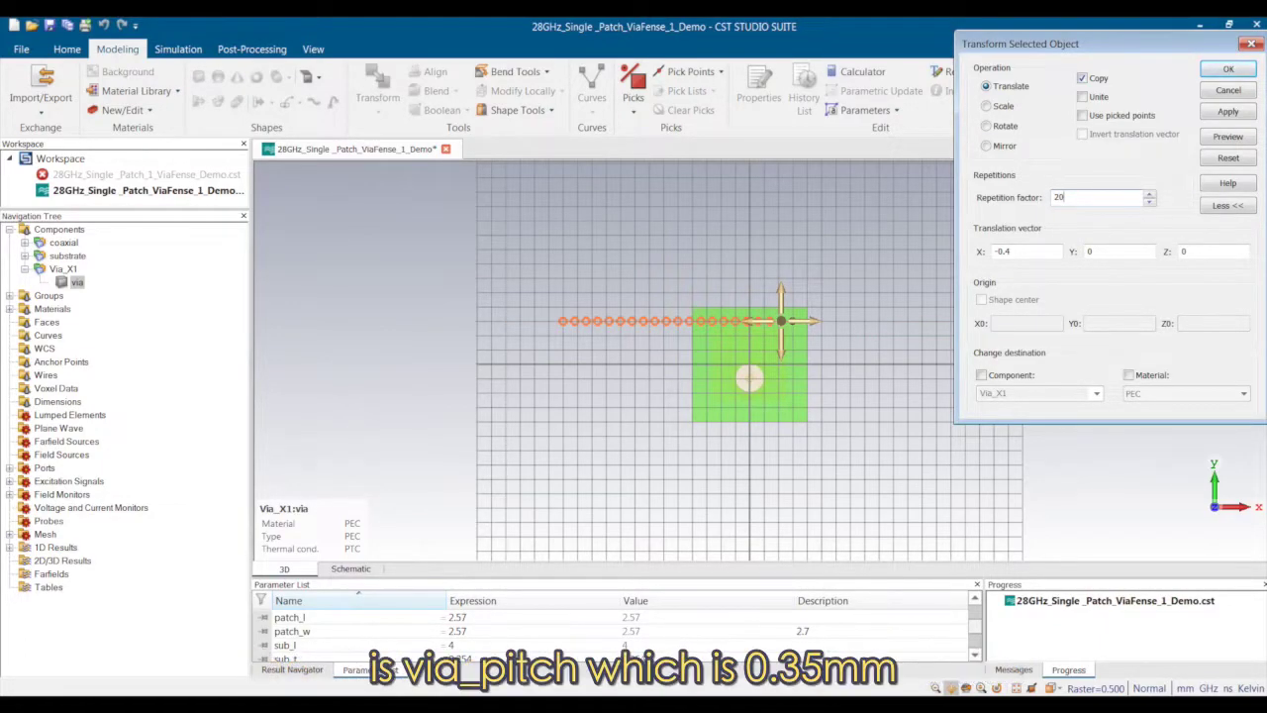
{"action": "double_click", "coordinate": [1066, 199]}
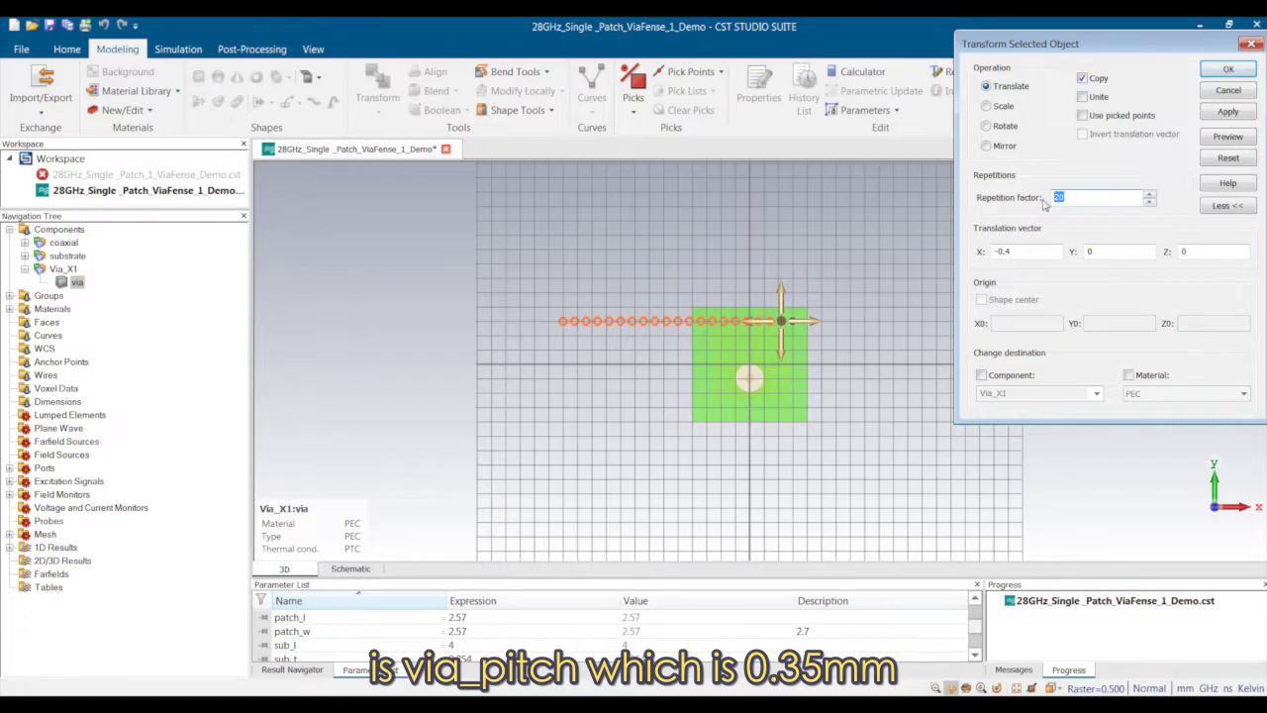
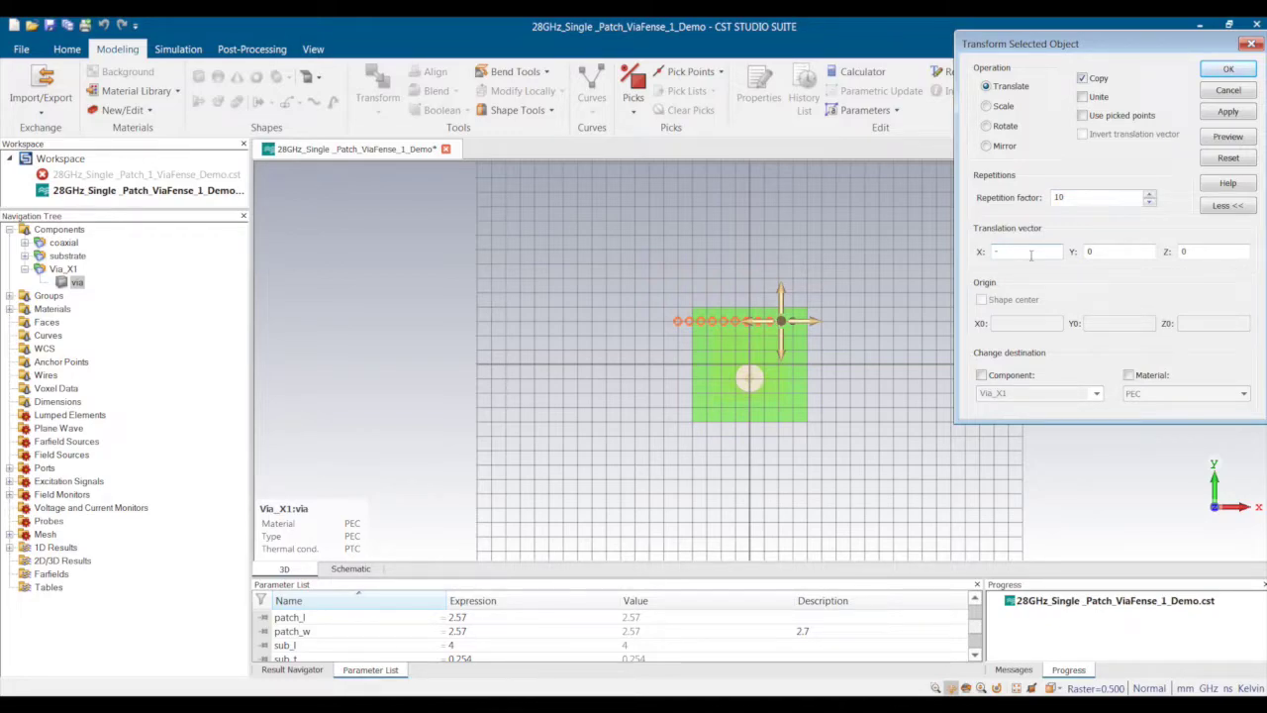
- Set the X translation to -via_pitch, define via_pitch as 0.35, and create the row of via copies
{"action": "type", "text": "via_pitch"}
{"action": "left_click", "coordinate": [1229, 70]}
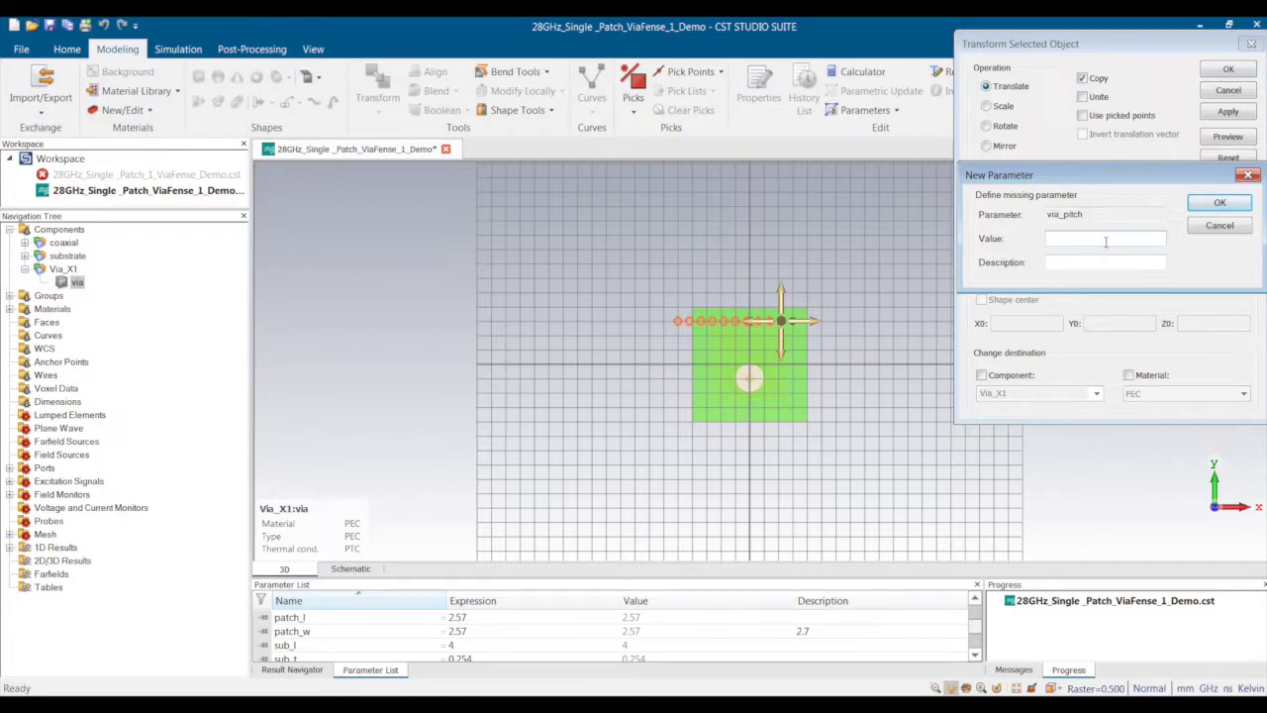
{"action": "type", "text": "0"}
{"action": "type", "text": ".35"}
{"action": "left_click", "coordinate": [1194, 204]}
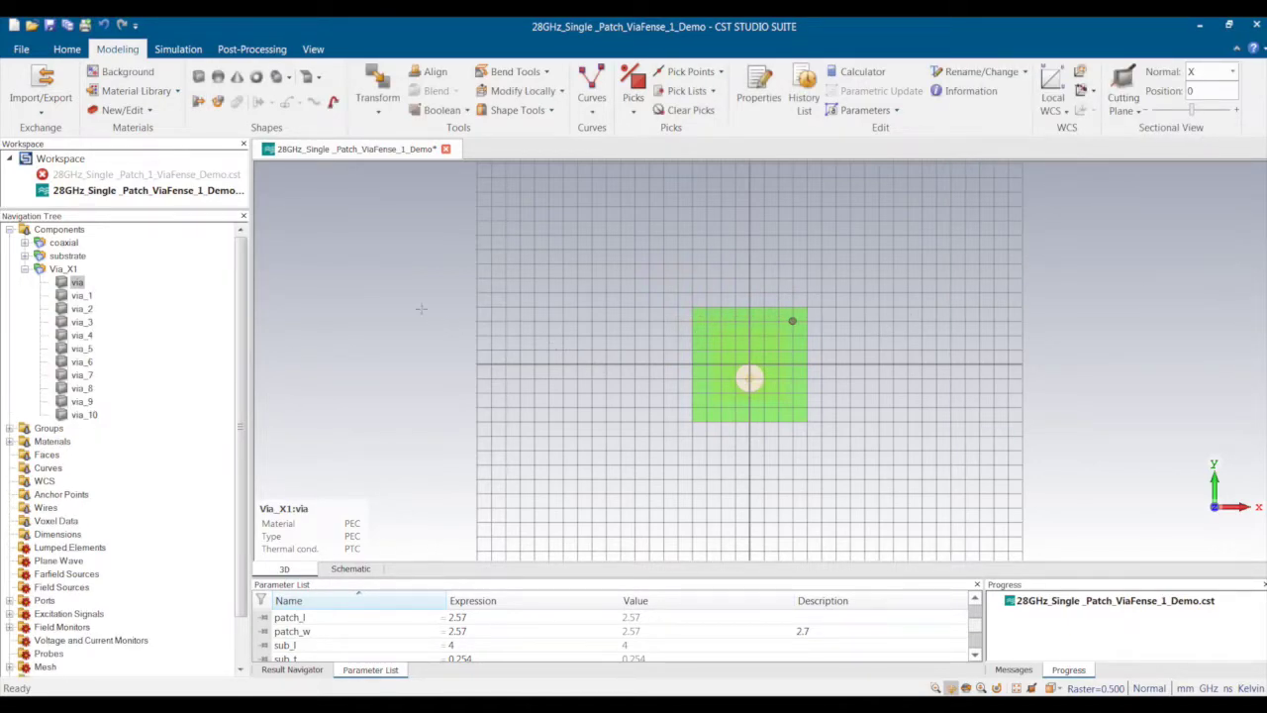
- Set the substrate length parameter sub_l to 4.5 in the parameter list
{"action": "left_click", "coordinate": [63, 273]}
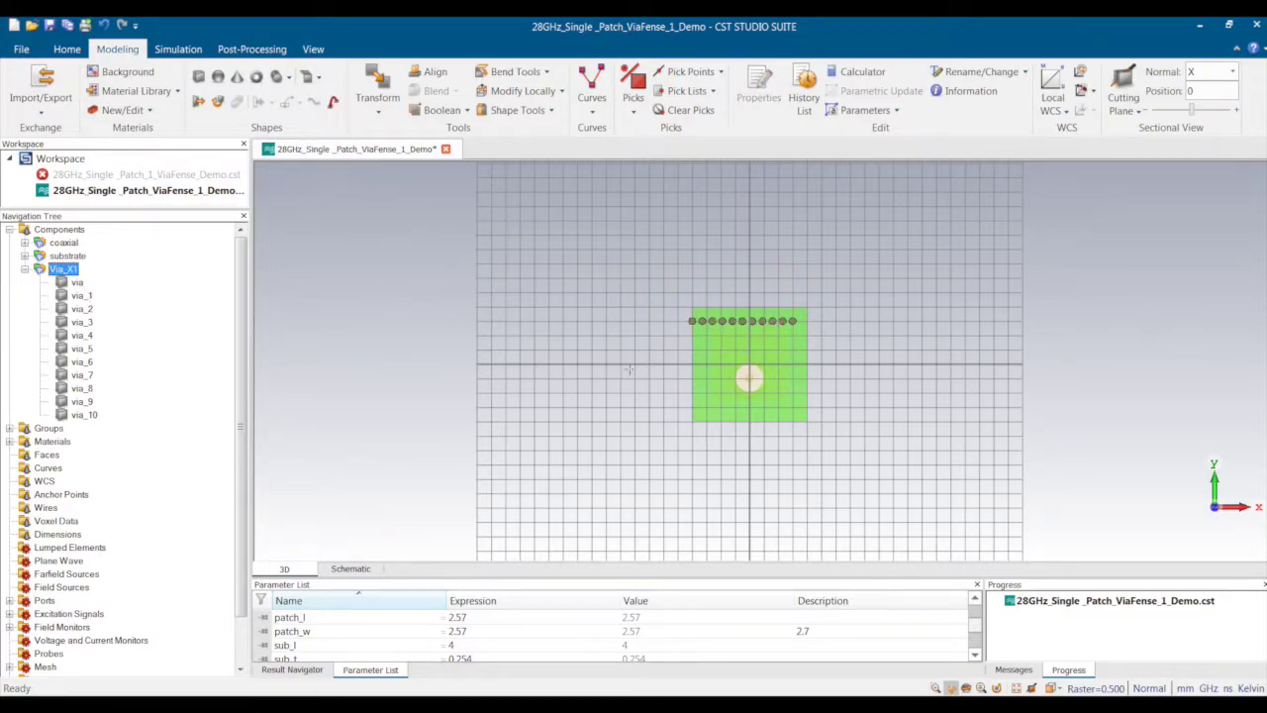
{"action": "left_click", "coordinate": [384, 340]}
{"action": "left_click", "coordinate": [297, 673]}
{"action": "left_click", "coordinate": [372, 670]}
{"action": "scroll", "coordinate": [974, 625], "scroll_direction": "up", "scroll_amount": 3}
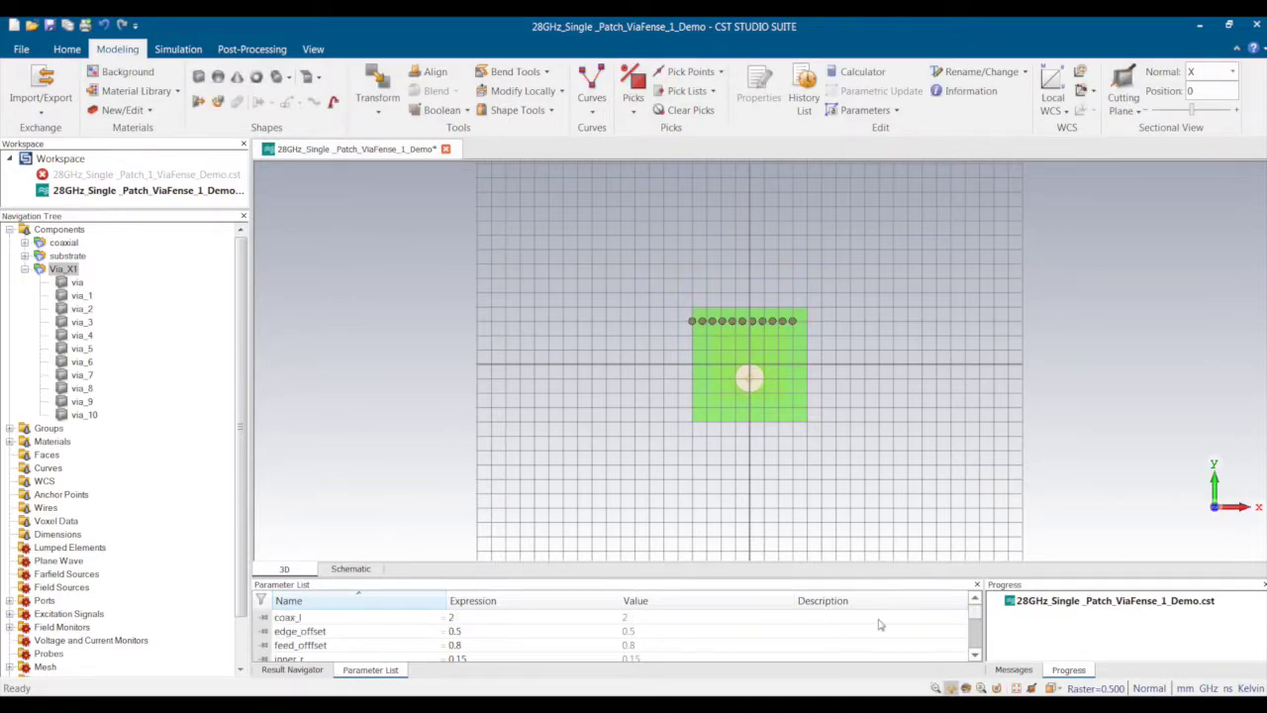
{"action": "scroll", "coordinate": [975, 626], "scroll_direction": "down", "scroll_amount": 4}
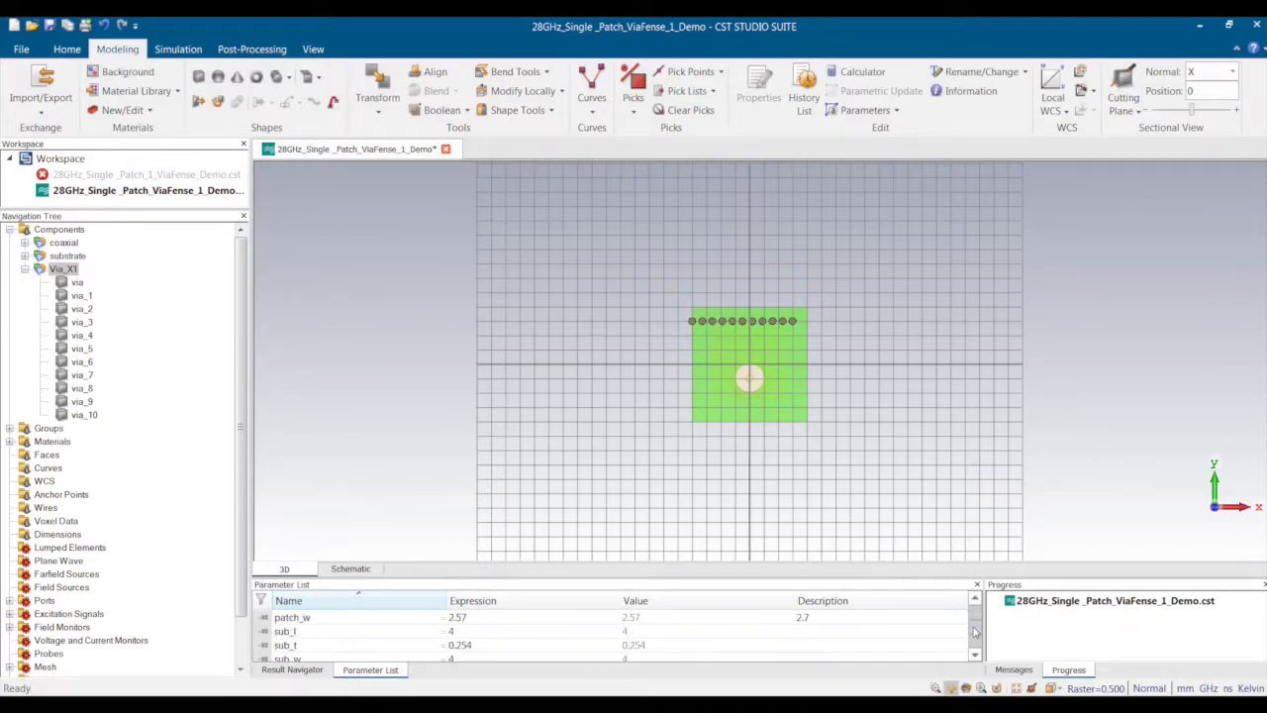
{"action": "double_click", "coordinate": [475, 631]}
{"action": "type", "text": "4.5"}
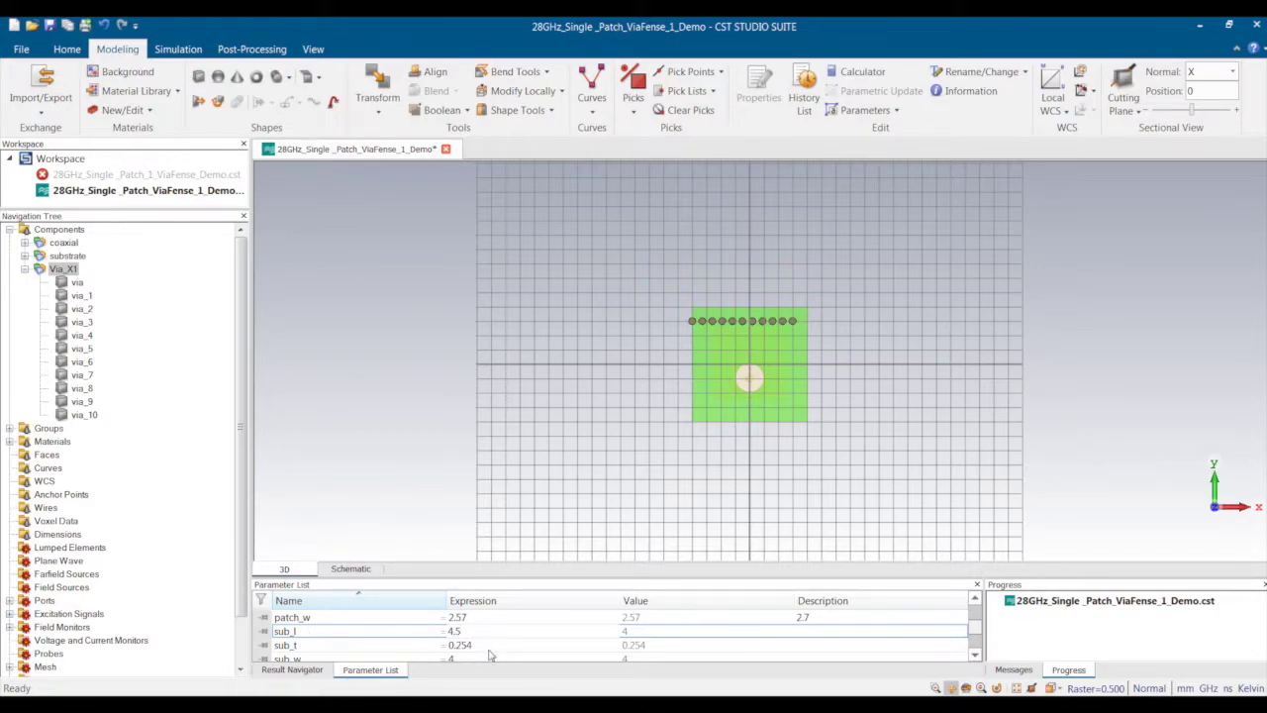
{"action": "key", "text": "Return"}
- Set the substrate width parameter sub_w to 5.5 and run a parametric update of the model
{"action": "double_click", "coordinate": [528, 658]}
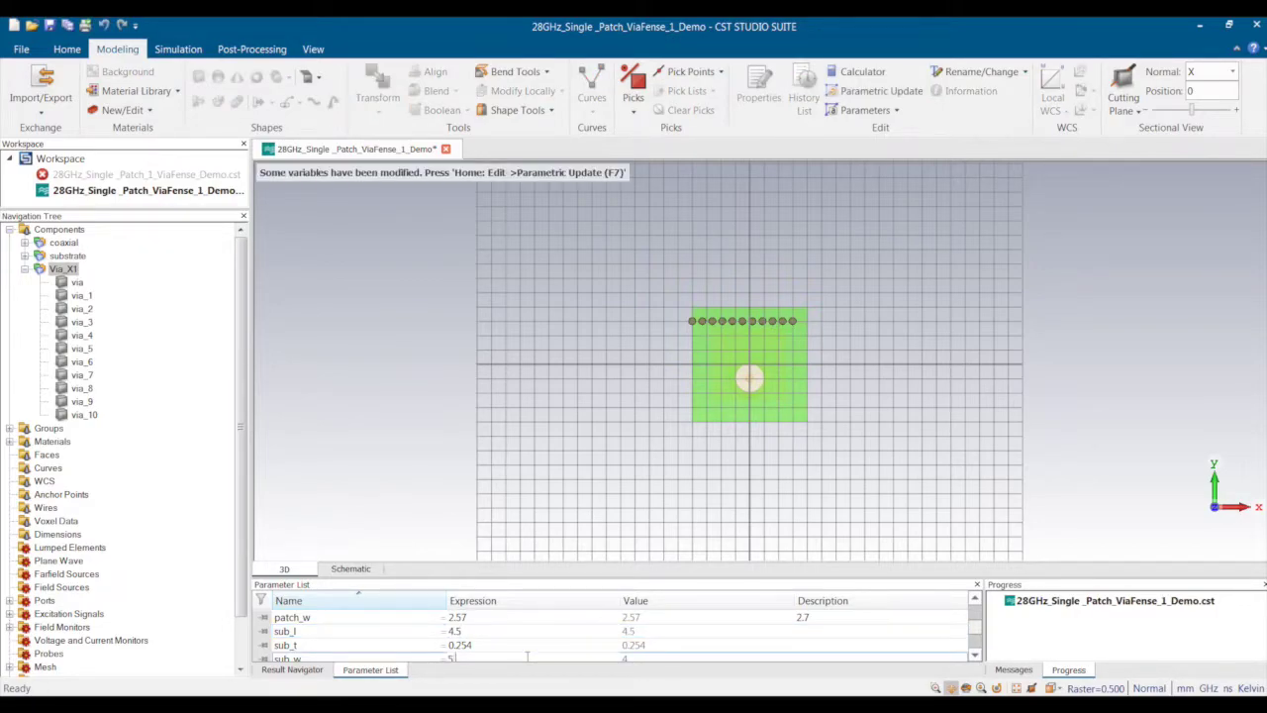
{"action": "key", "text": "Return"}
{"action": "key", "text": "F7"}
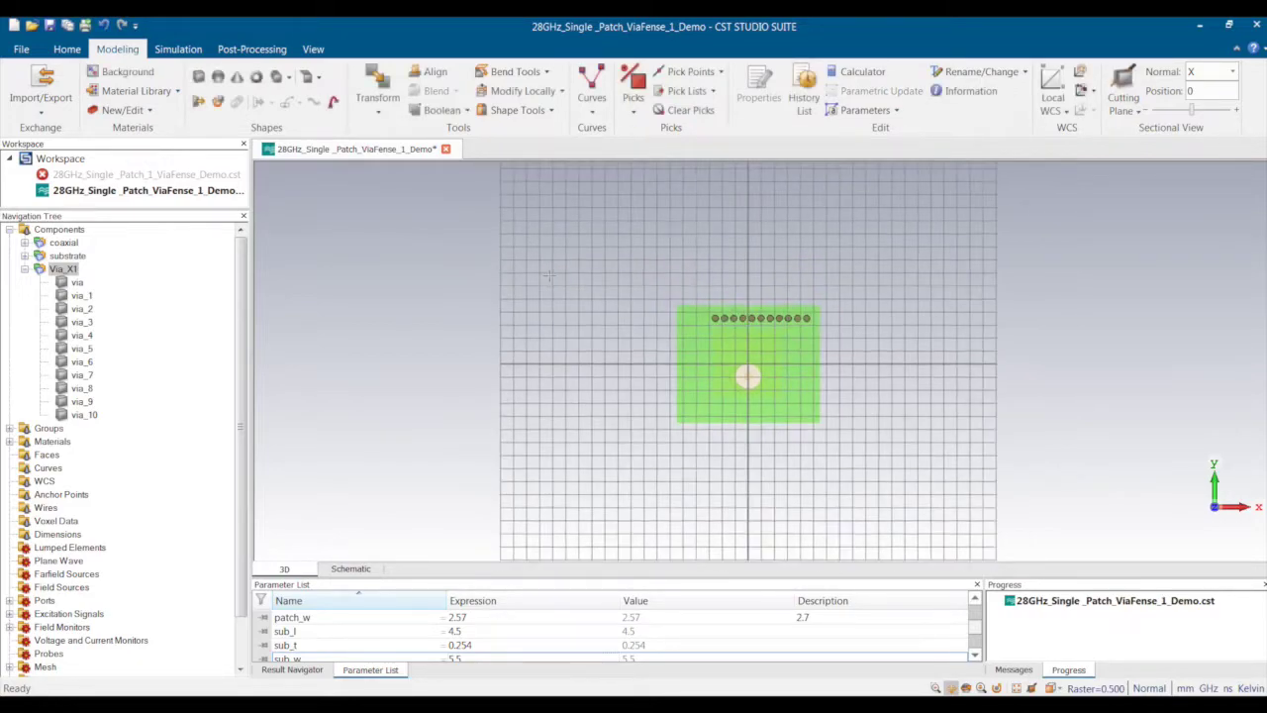
- Edit the translate operation in the Via_X1 via's history to a repetition factor of 15 and inspect the row
{"action": "double_click", "coordinate": [77, 283]}
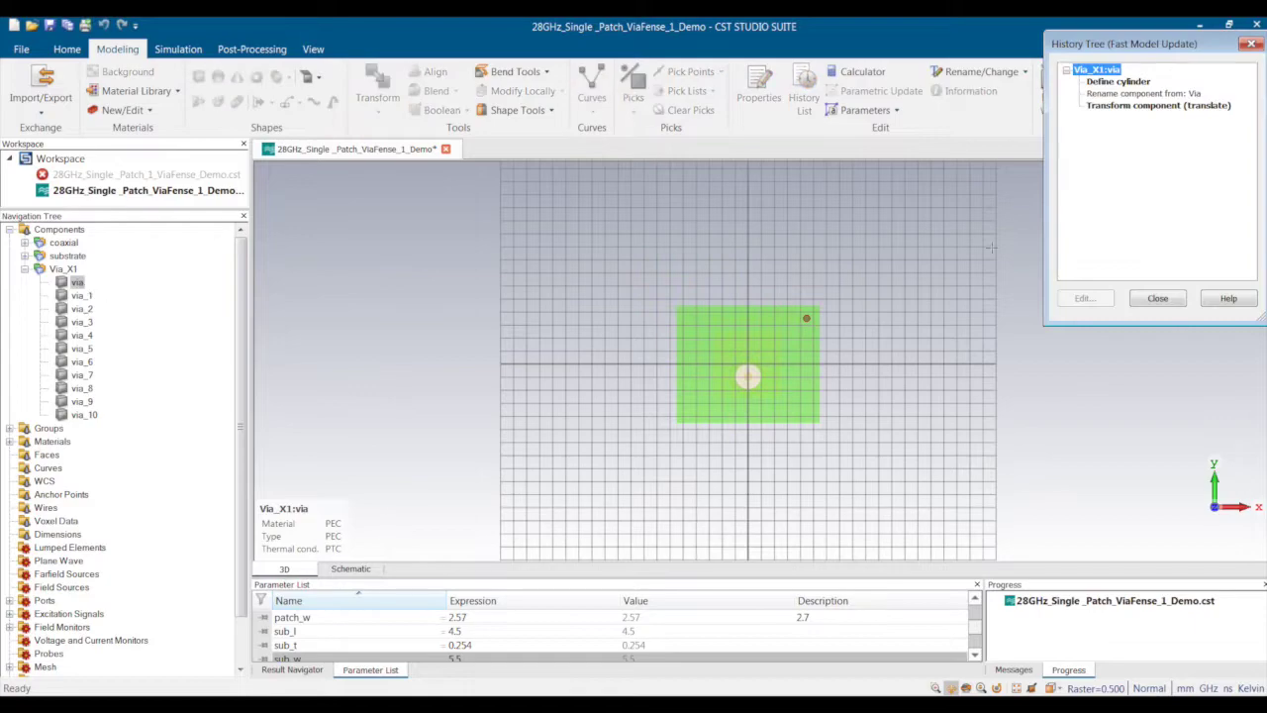
{"action": "double_click", "coordinate": [1203, 105]}
{"action": "left_click", "coordinate": [1099, 197]}
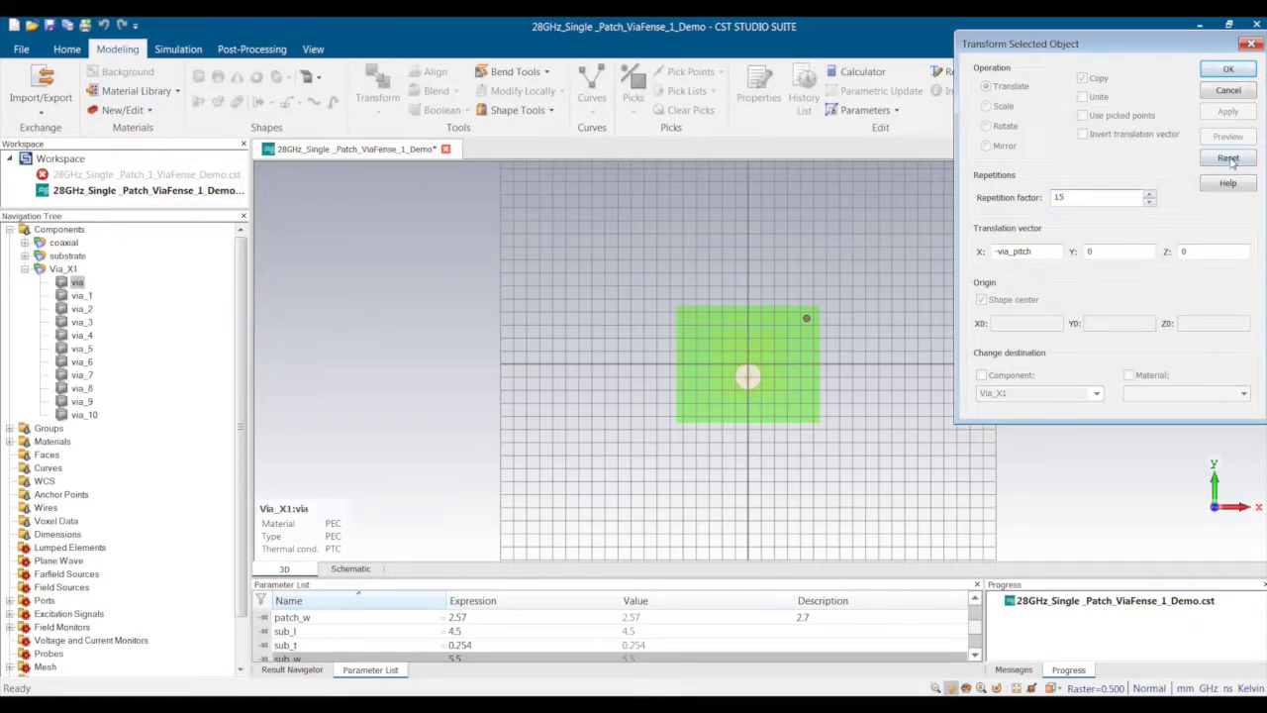
{"action": "left_click", "coordinate": [1225, 71]}
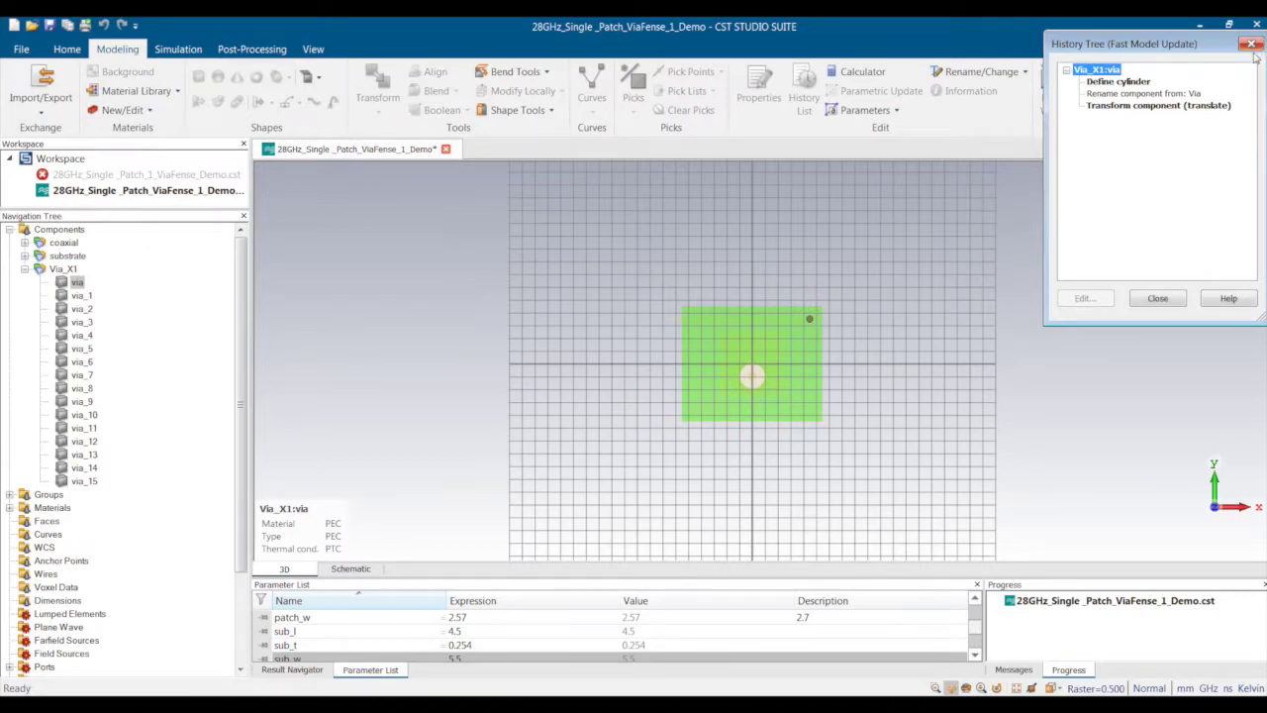
{"action": "left_click", "coordinate": [1156, 298]}
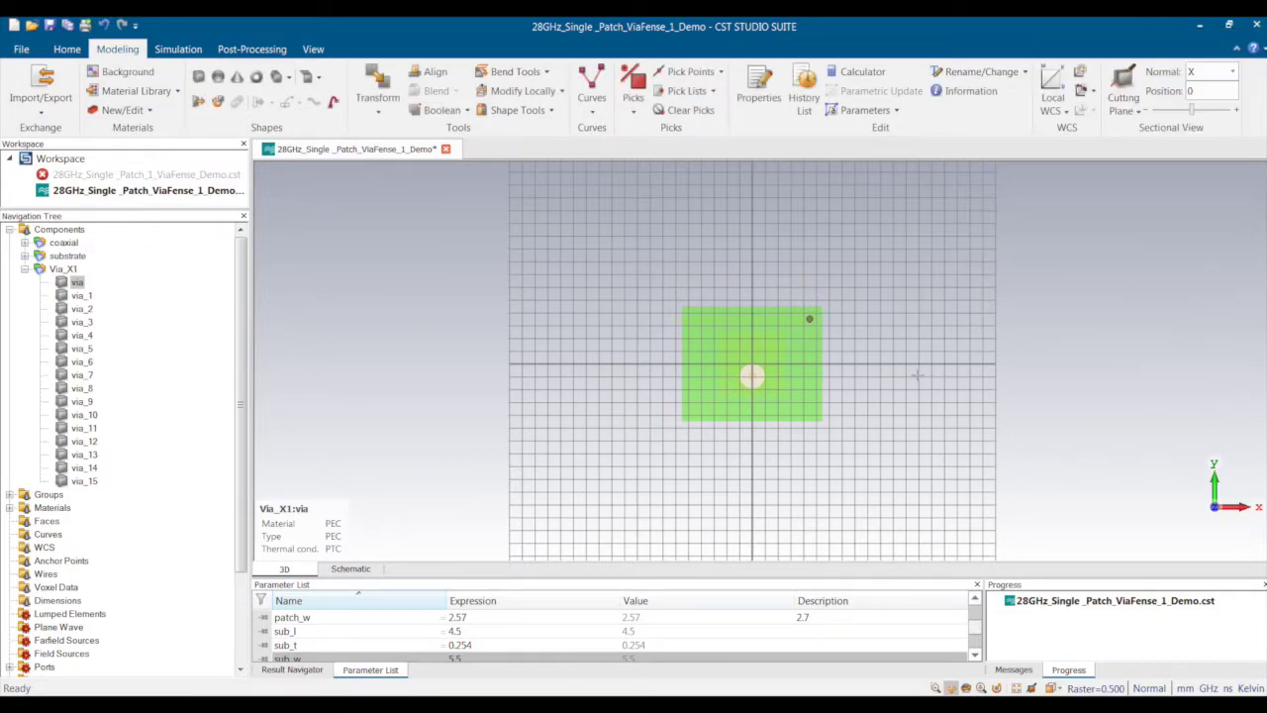
{"action": "left_click", "coordinate": [61, 269]}
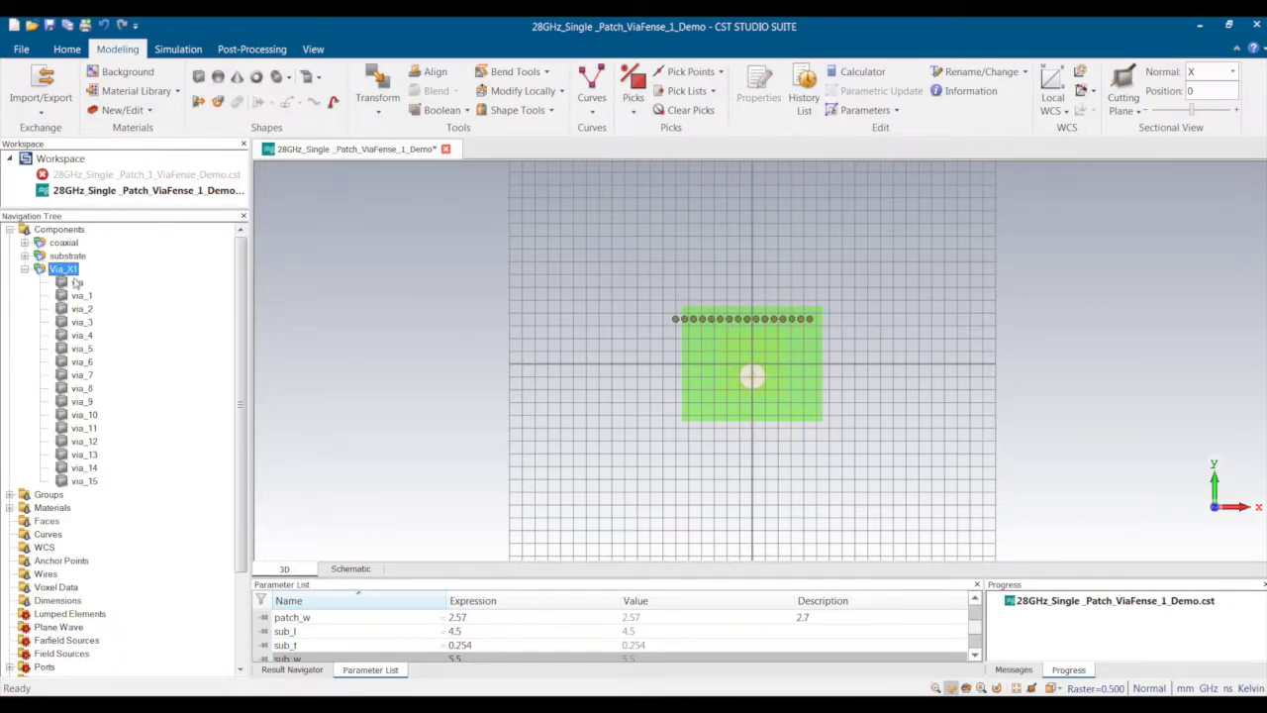
- Change the repetition factor of the Via_X1 translate operation to 14 and display the whole via row
{"action": "double_click", "coordinate": [77, 283]}
{"action": "double_click", "coordinate": [1147, 107]}
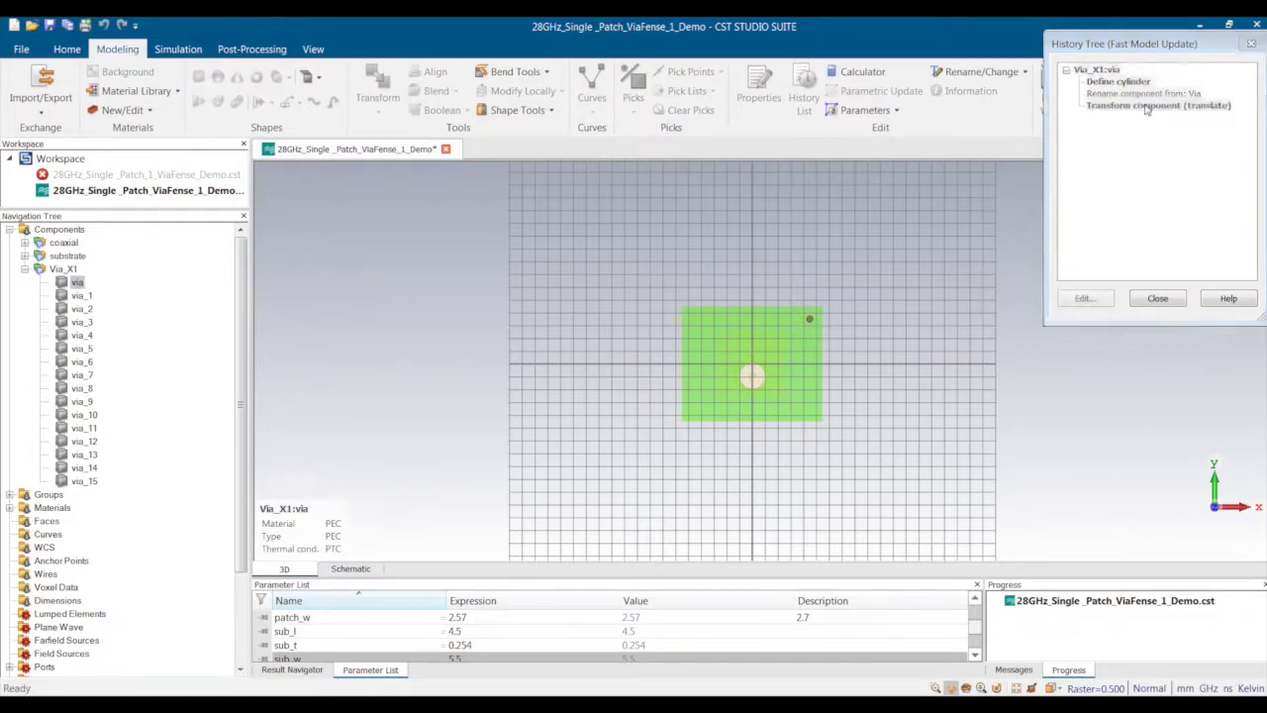
{"action": "type", "text": "4"}
{"action": "left_click", "coordinate": [1226, 72]}
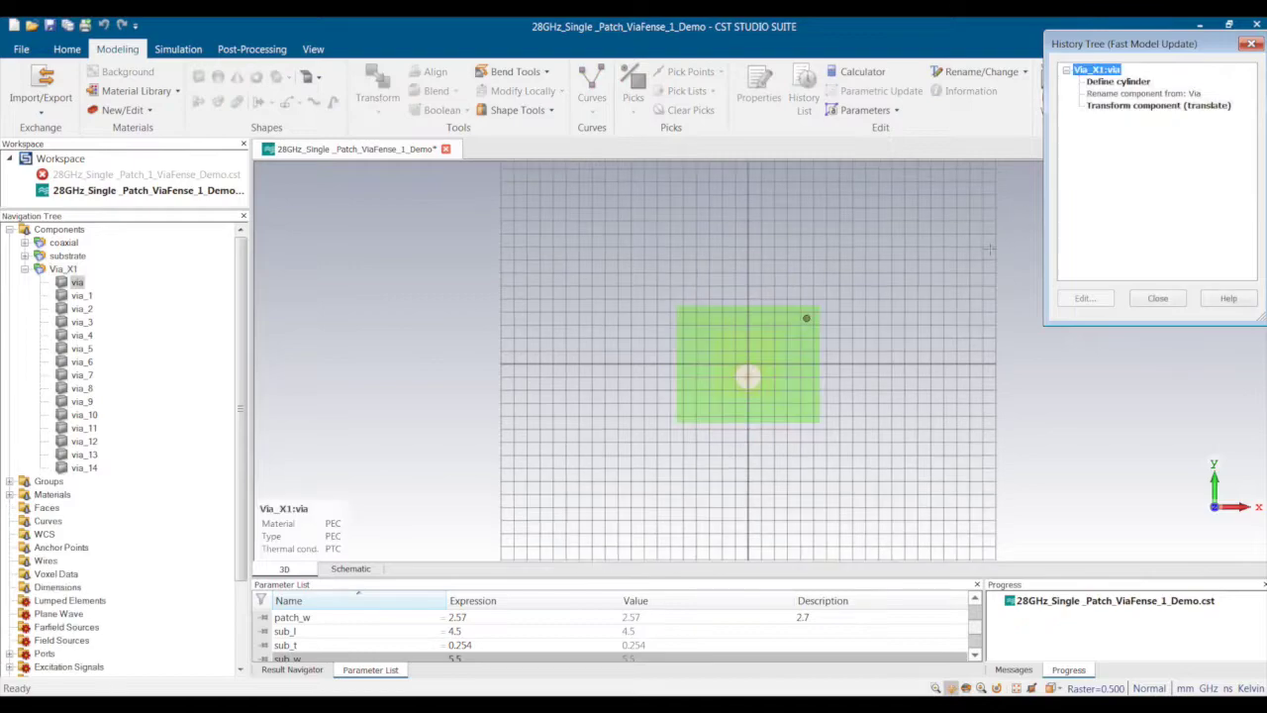
{"action": "left_click", "coordinate": [1252, 44]}
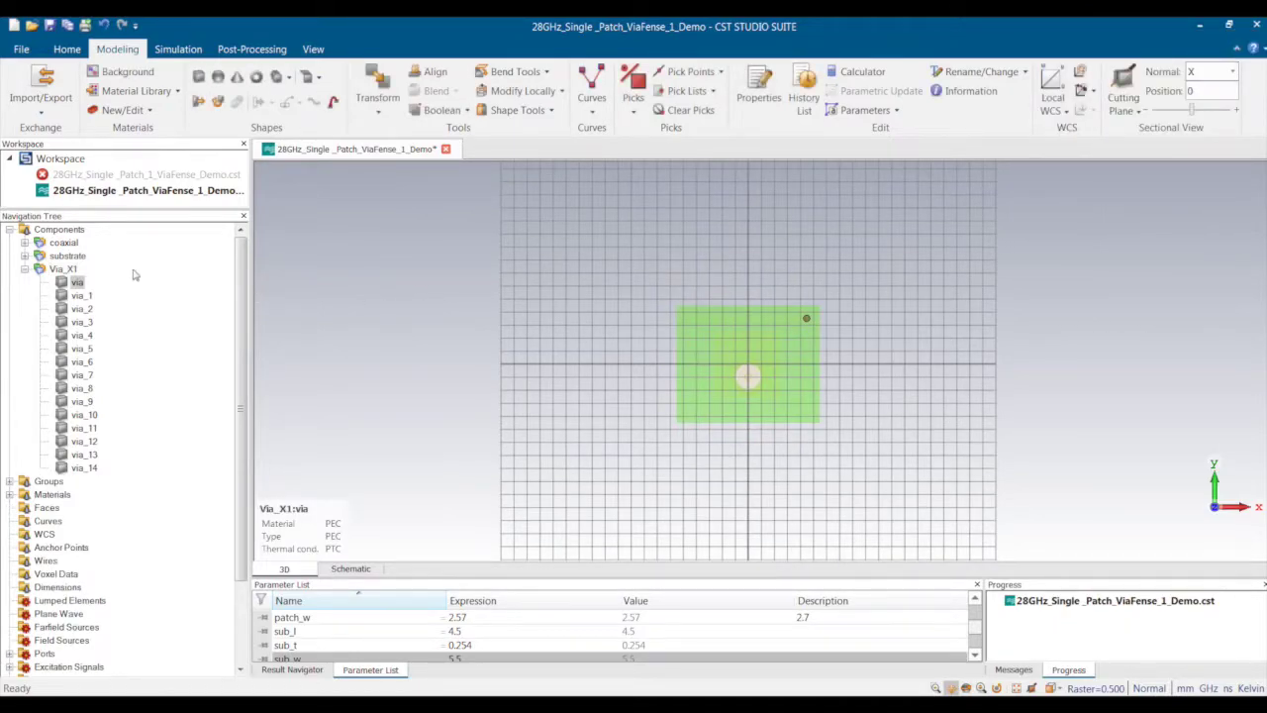
{"action": "left_click", "coordinate": [64, 269]}
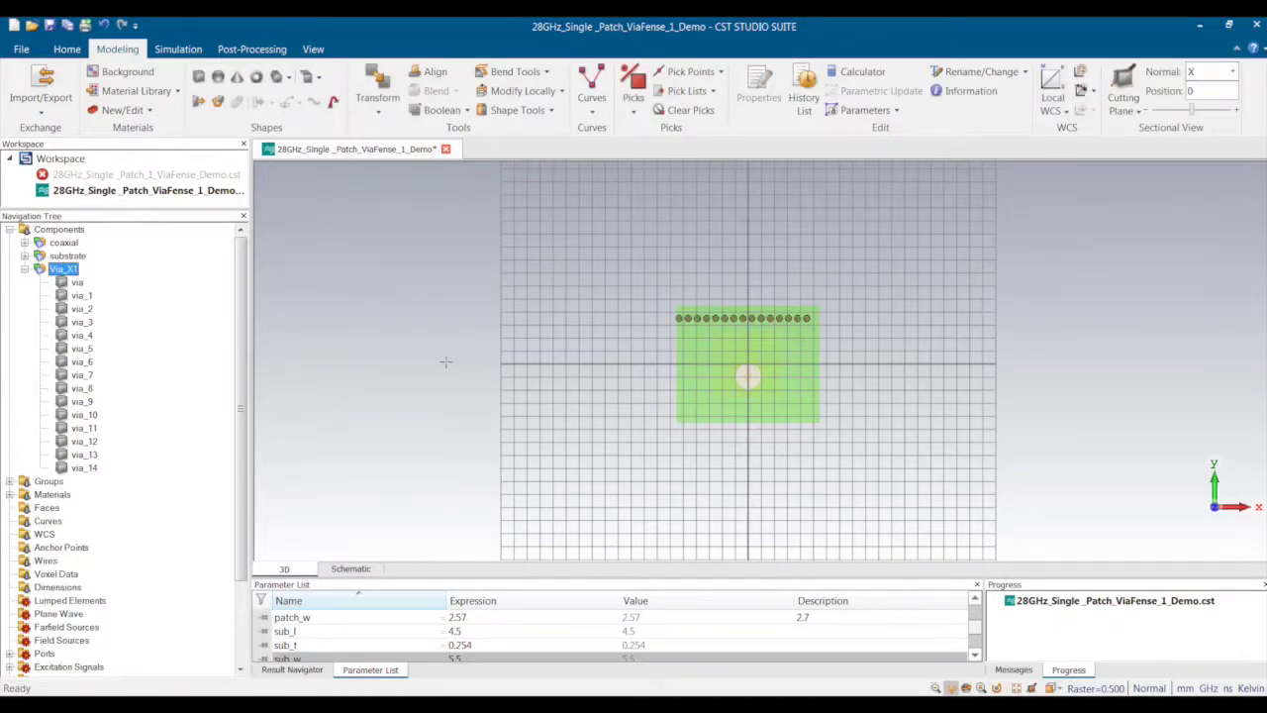
- Set up a mirror of component Via_X1 with the mirror plane normal Y set to 1 and preview it
{"action": "left_click", "coordinate": [74, 273]}
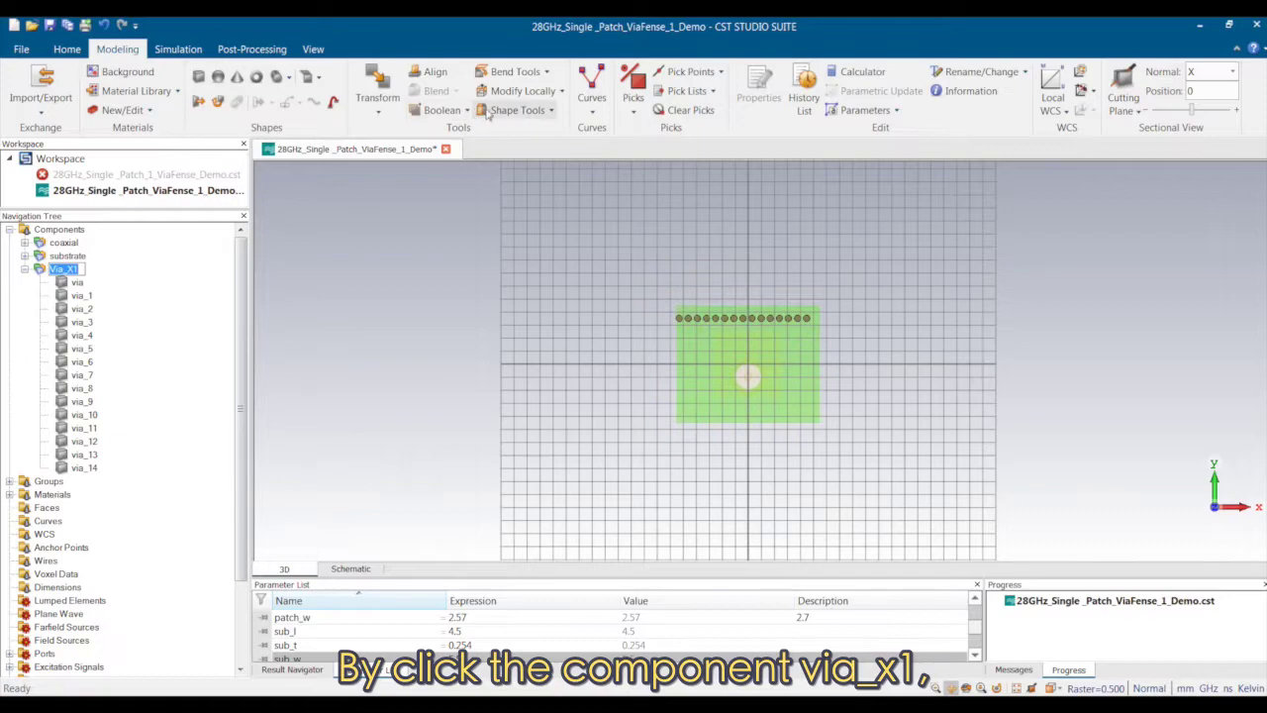
{"action": "left_click", "coordinate": [383, 109]}
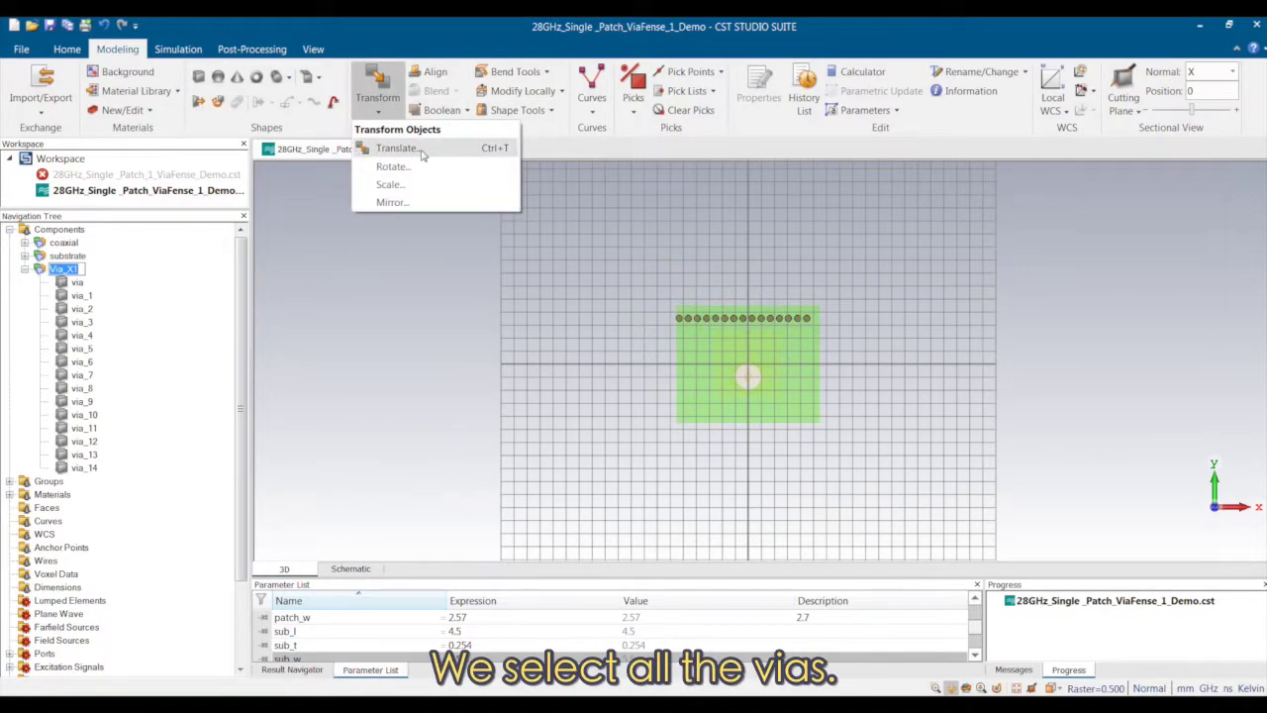
{"action": "left_click", "coordinate": [394, 202]}
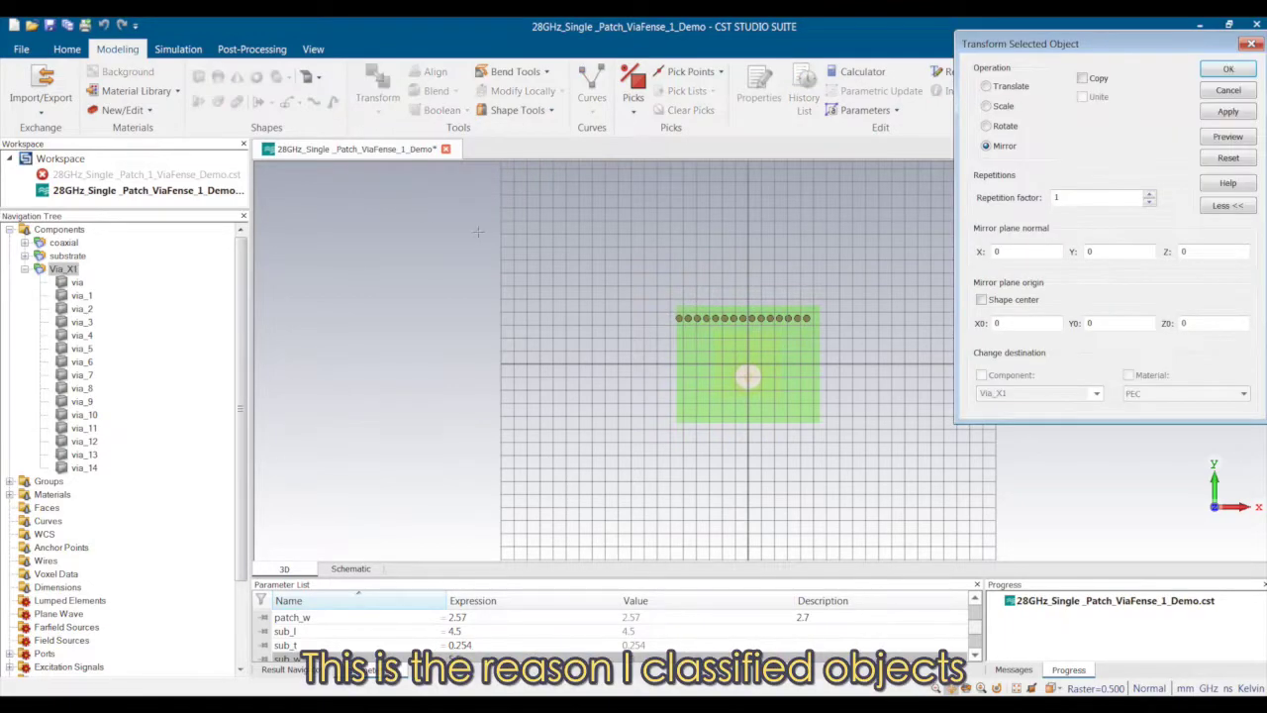
{"action": "double_click", "coordinate": [1090, 252]}
{"action": "type", "text": "1"}
{"action": "left_click", "coordinate": [1226, 137]}
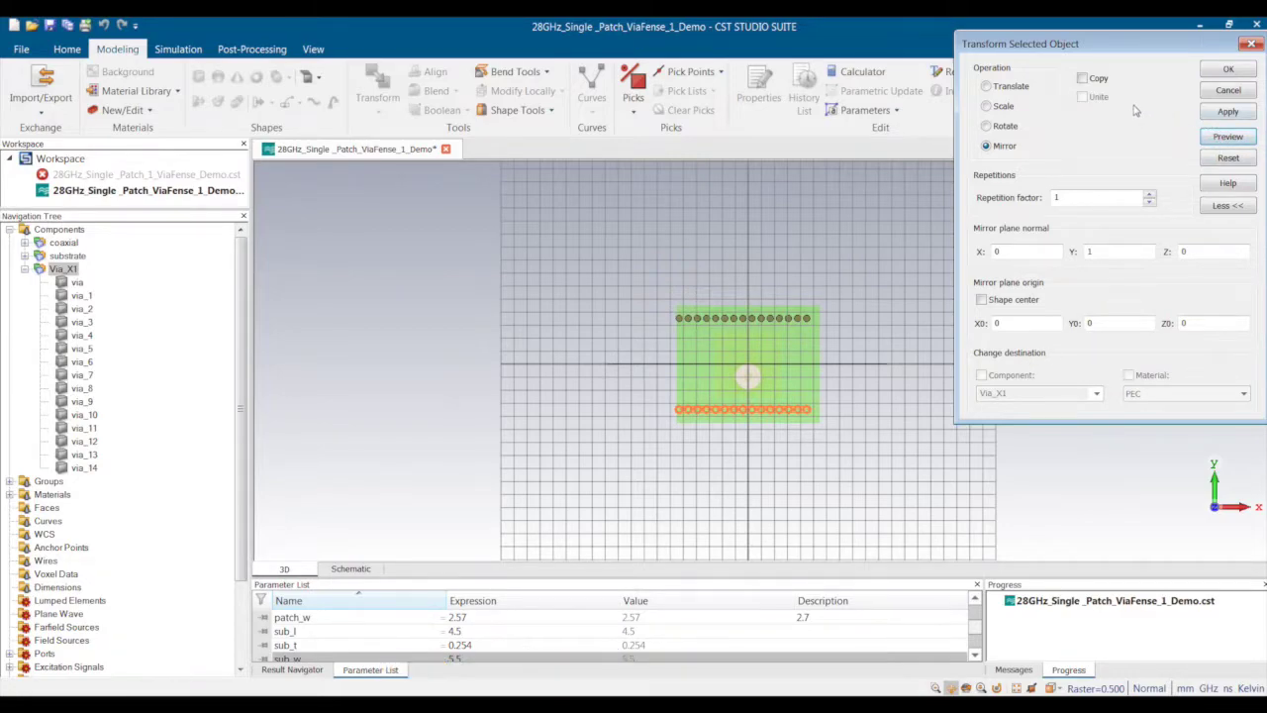
- Create the mirrored via row as a copy in a new component Via_X2 and display the full model
{"action": "left_click", "coordinate": [1085, 82]}
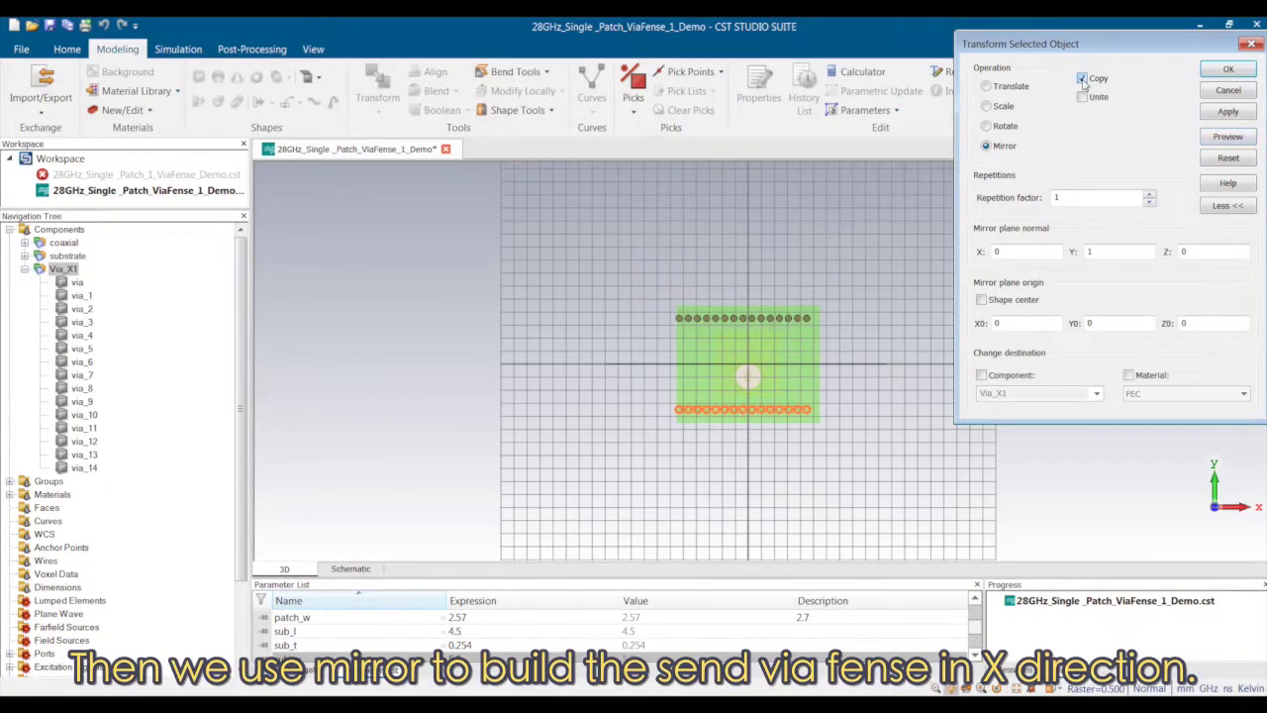
{"action": "left_click", "coordinate": [981, 377]}
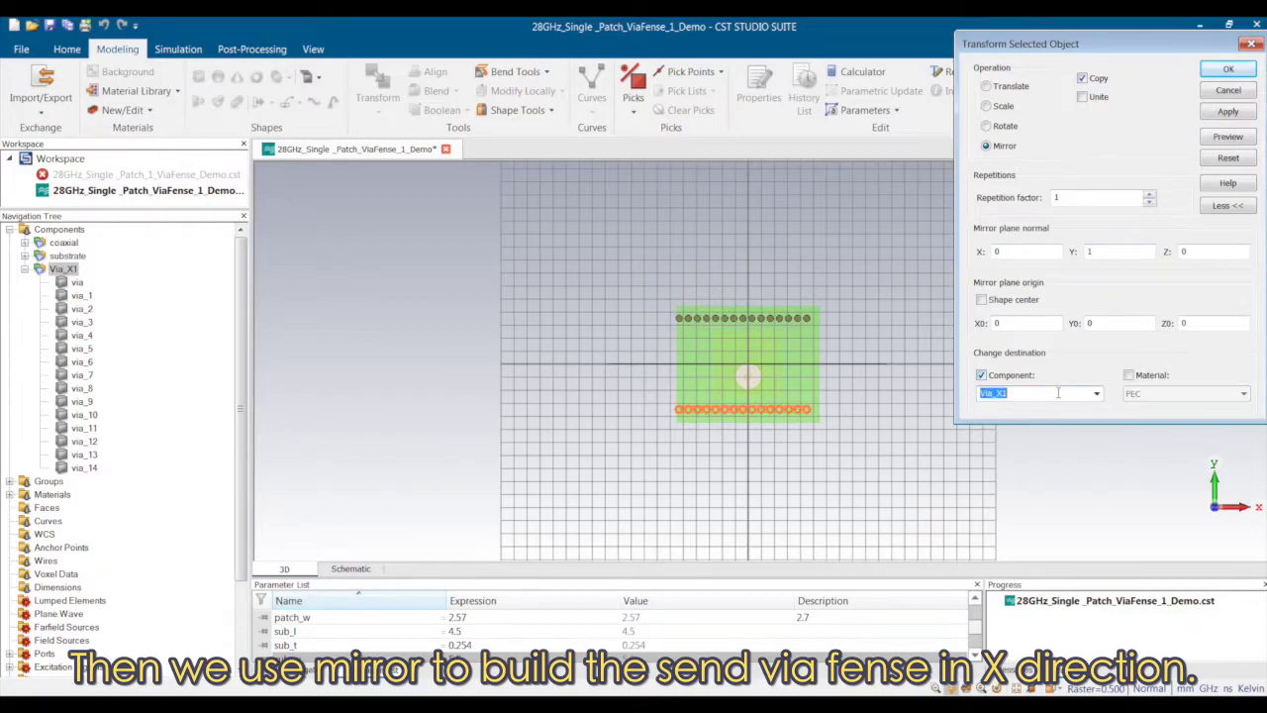
{"action": "left_click", "coordinate": [1037, 393]}
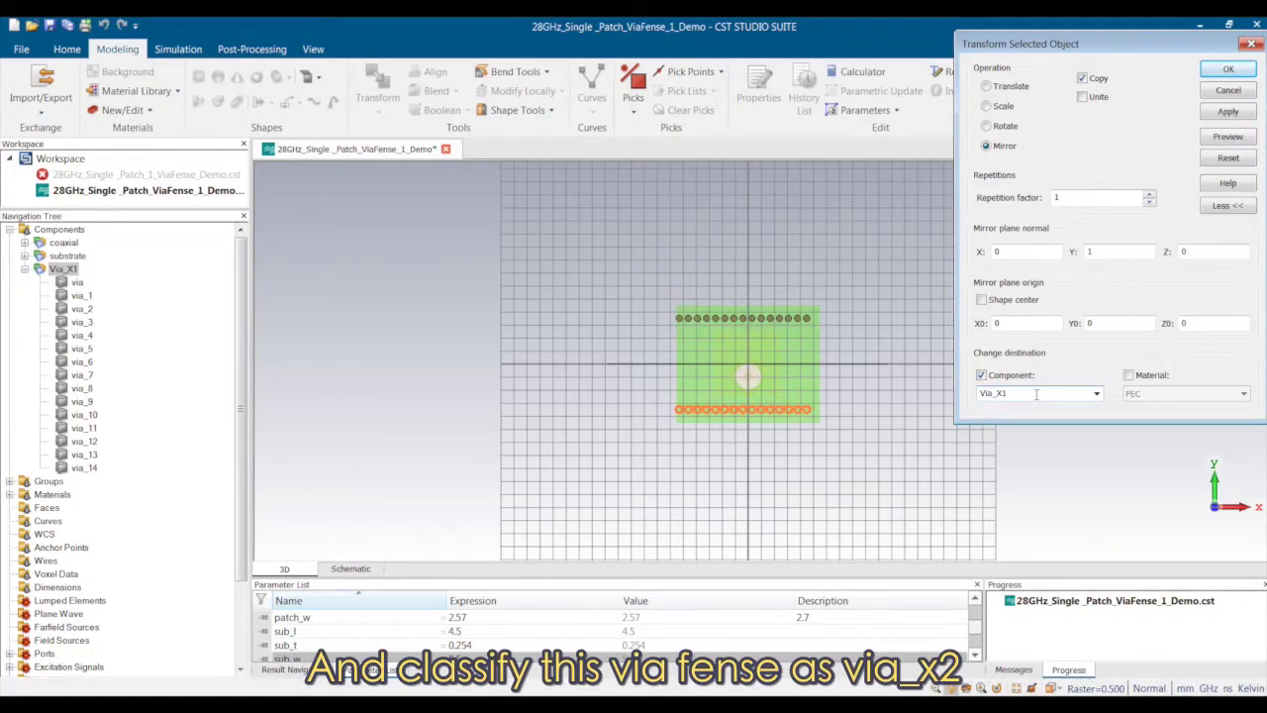
{"action": "type", "text": "2"}
{"action": "left_click", "coordinate": [1229, 72]}
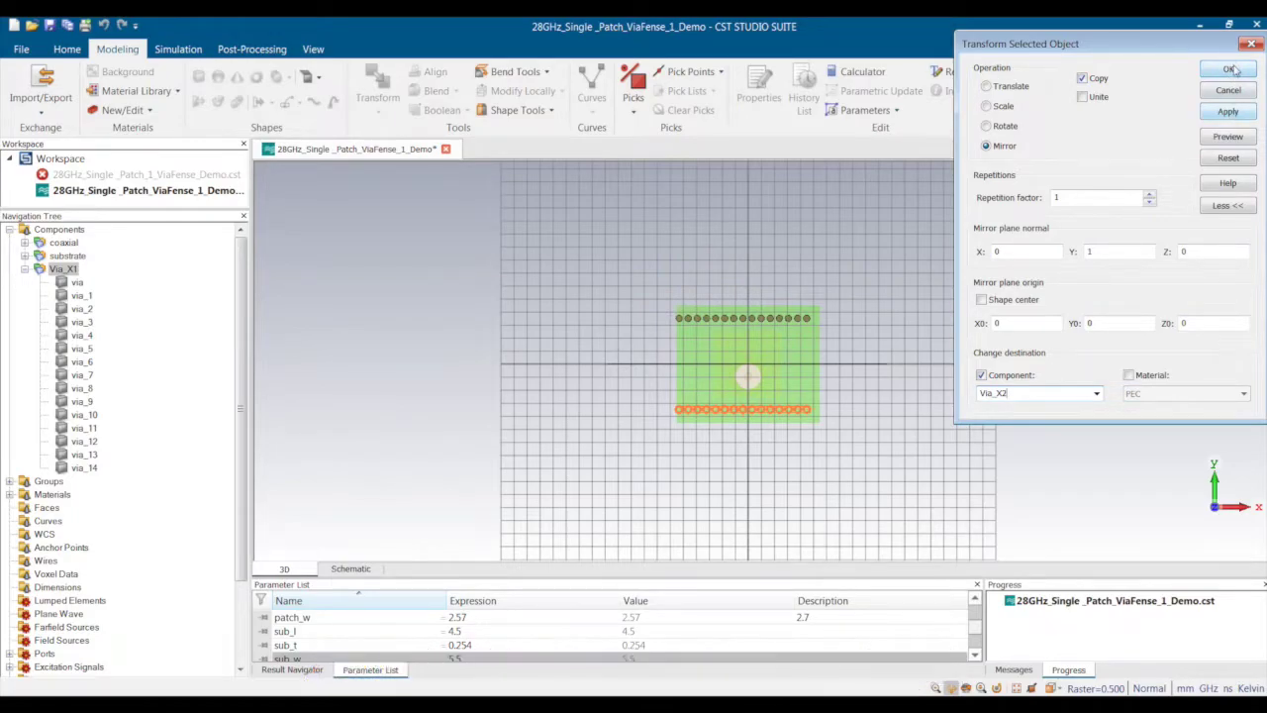
{"action": "left_click", "coordinate": [75, 283]}
{"action": "left_click", "coordinate": [63, 270]}
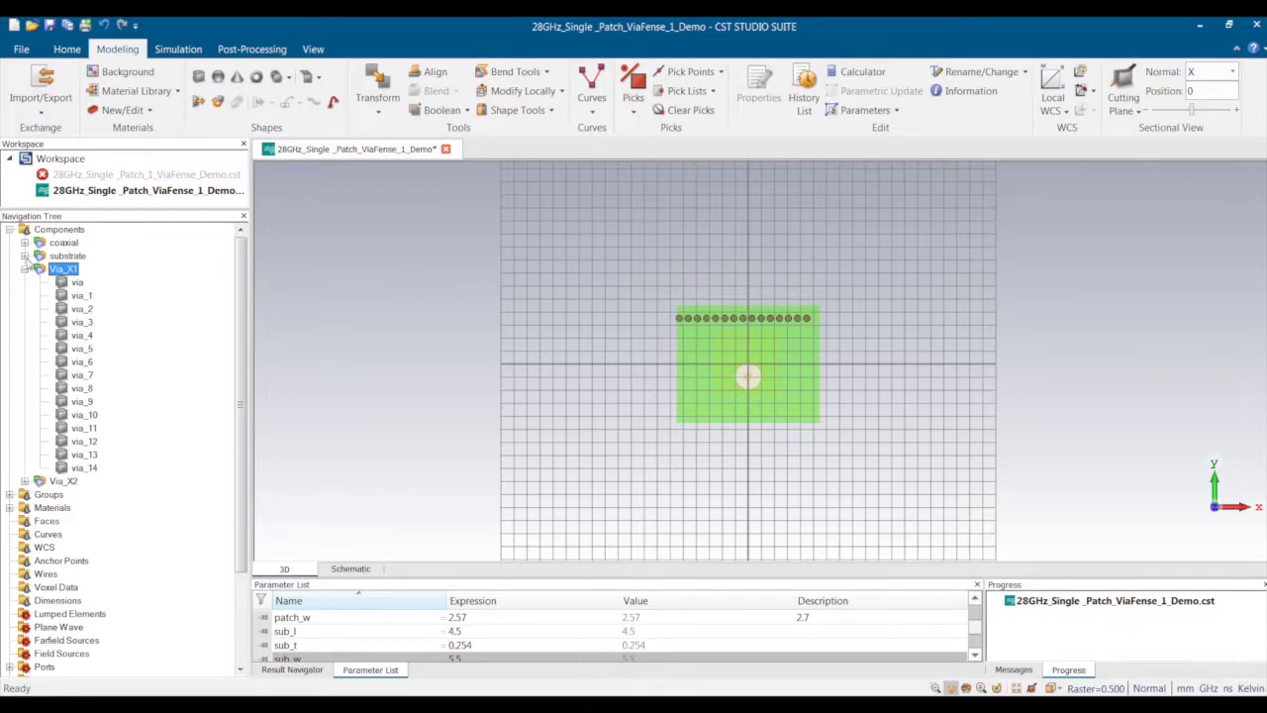
{"action": "left_click", "coordinate": [24, 270]}
{"action": "left_click", "coordinate": [62, 282]}
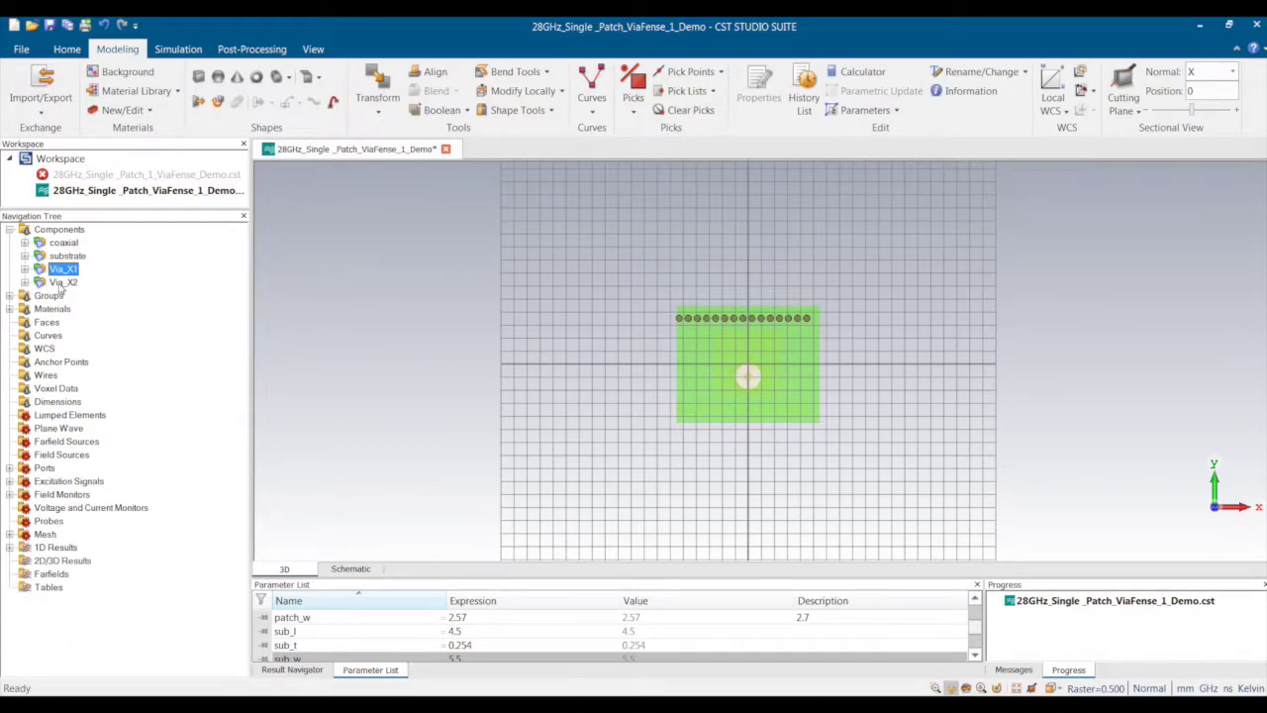
{"action": "left_click", "coordinate": [164, 300]}
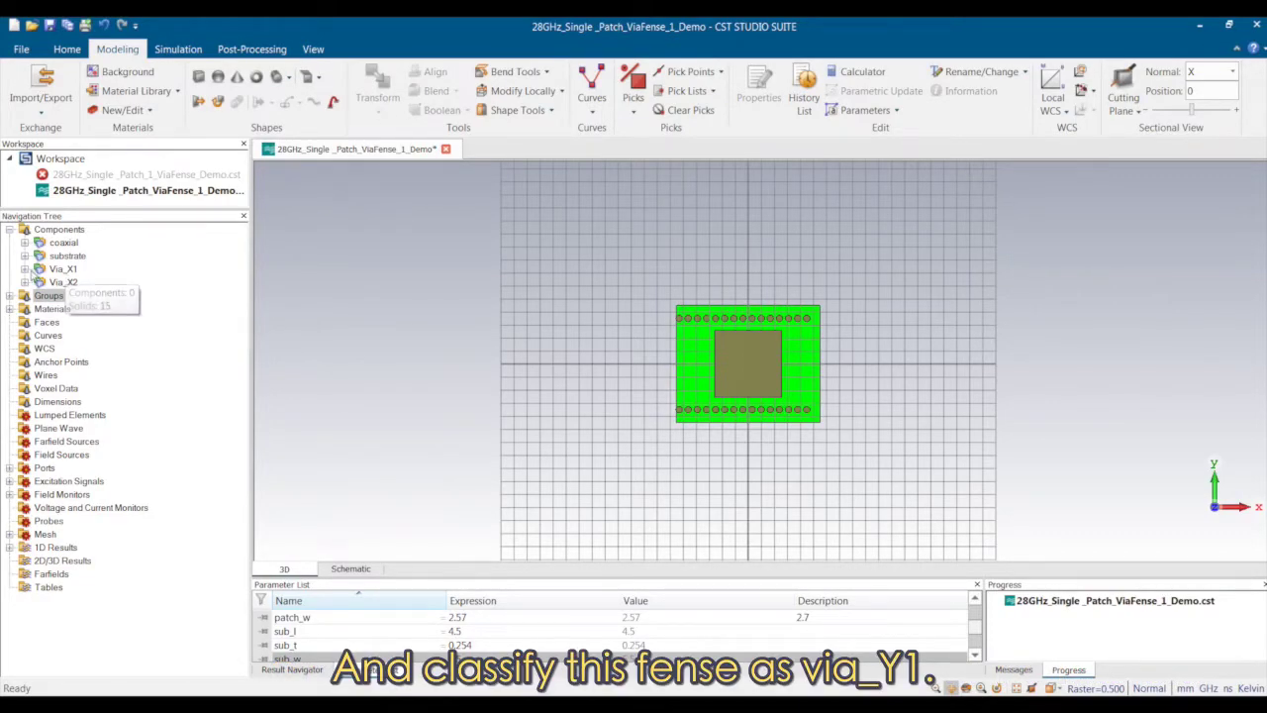
- Set up a translated copy of the original via in Via_X1 with a Y translation of -via_pitch
{"action": "left_click", "coordinate": [25, 269]}
{"action": "left_click", "coordinate": [77, 284]}
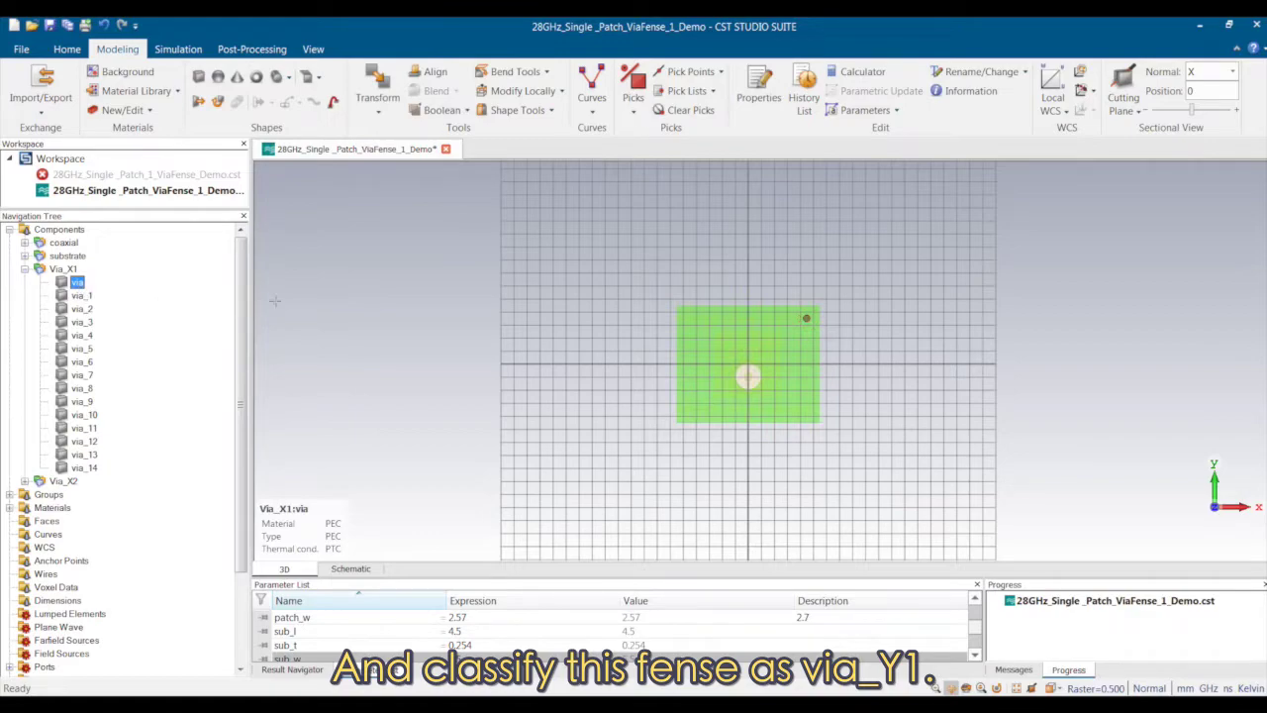
{"action": "left_click", "coordinate": [381, 99]}
{"action": "left_click", "coordinate": [443, 154]}
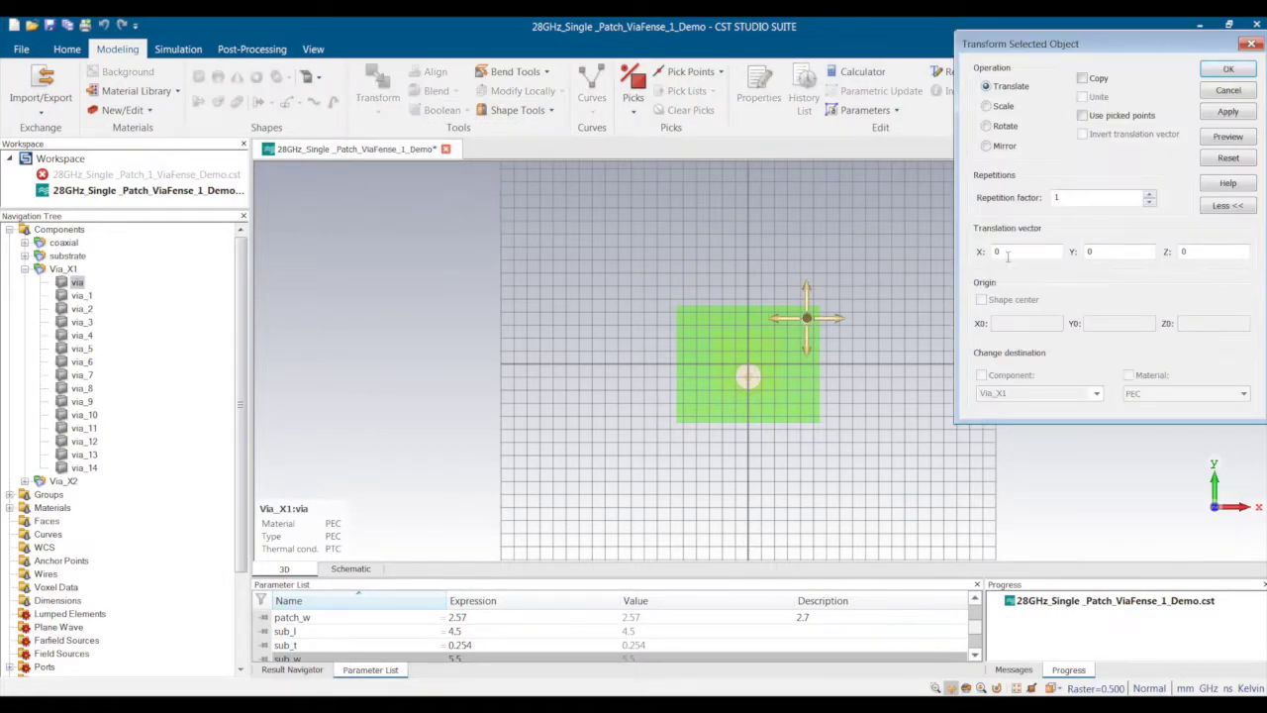
{"action": "left_click", "coordinate": [1089, 80]}
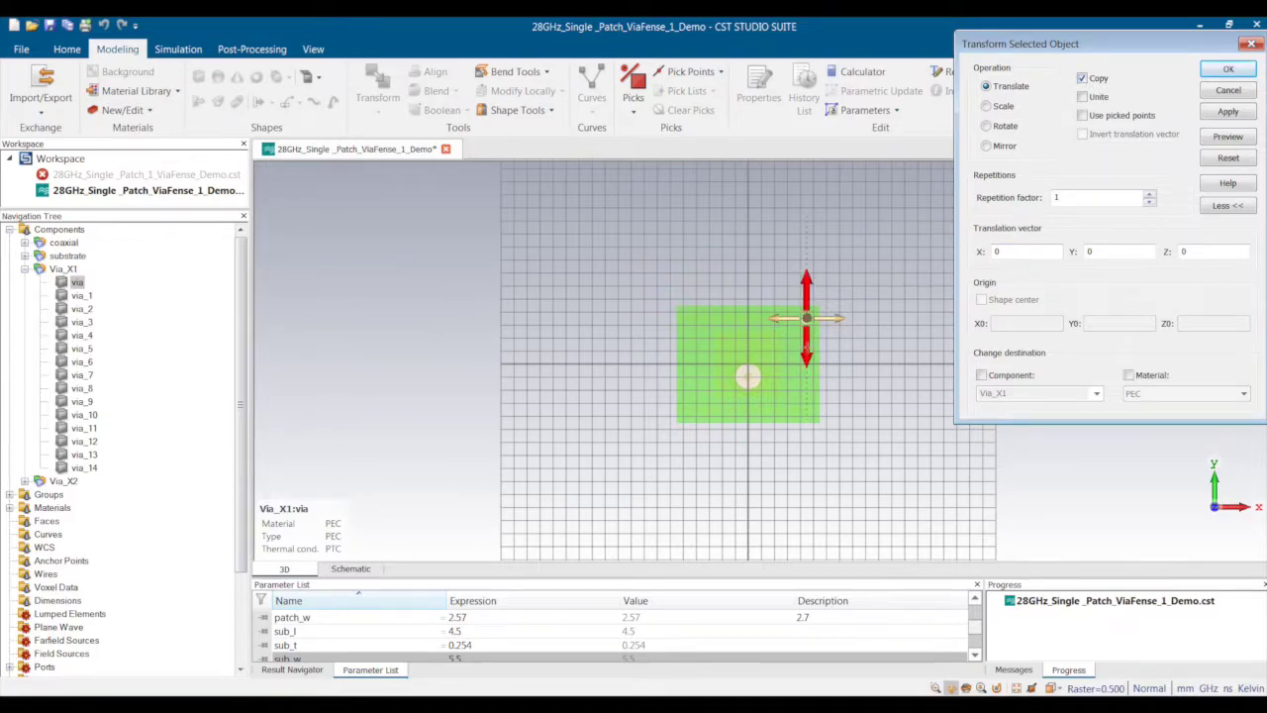
{"action": "left_click_drag", "start_coordinate": [807, 331], "coordinate": [807, 338]}
{"action": "left_click", "coordinate": [1123, 252]}
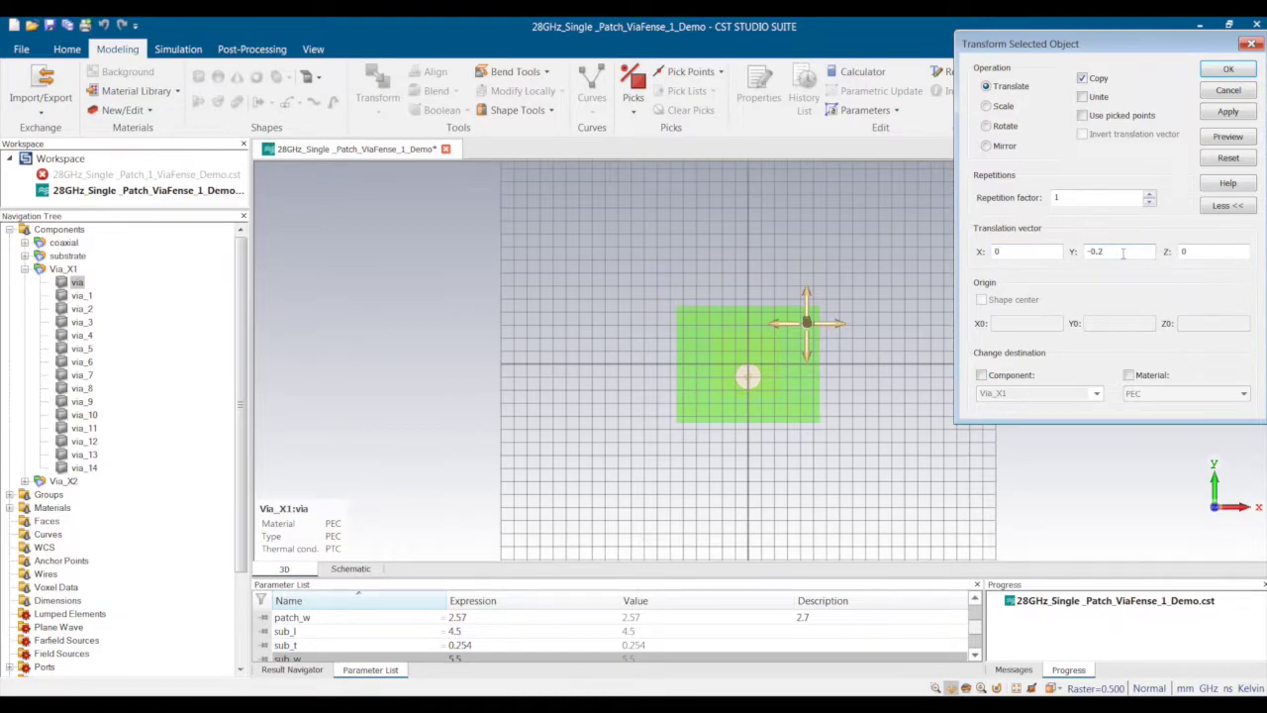
{"action": "type", "text": "via_pitch"}
{"action": "key", "text": "Return"}
- Set the repetition factor of the Y-direction via translation to 10
{"action": "left_click_drag", "start_coordinate": [1080, 198], "coordinate": [1051, 199]}
{"action": "type", "text": "10"}
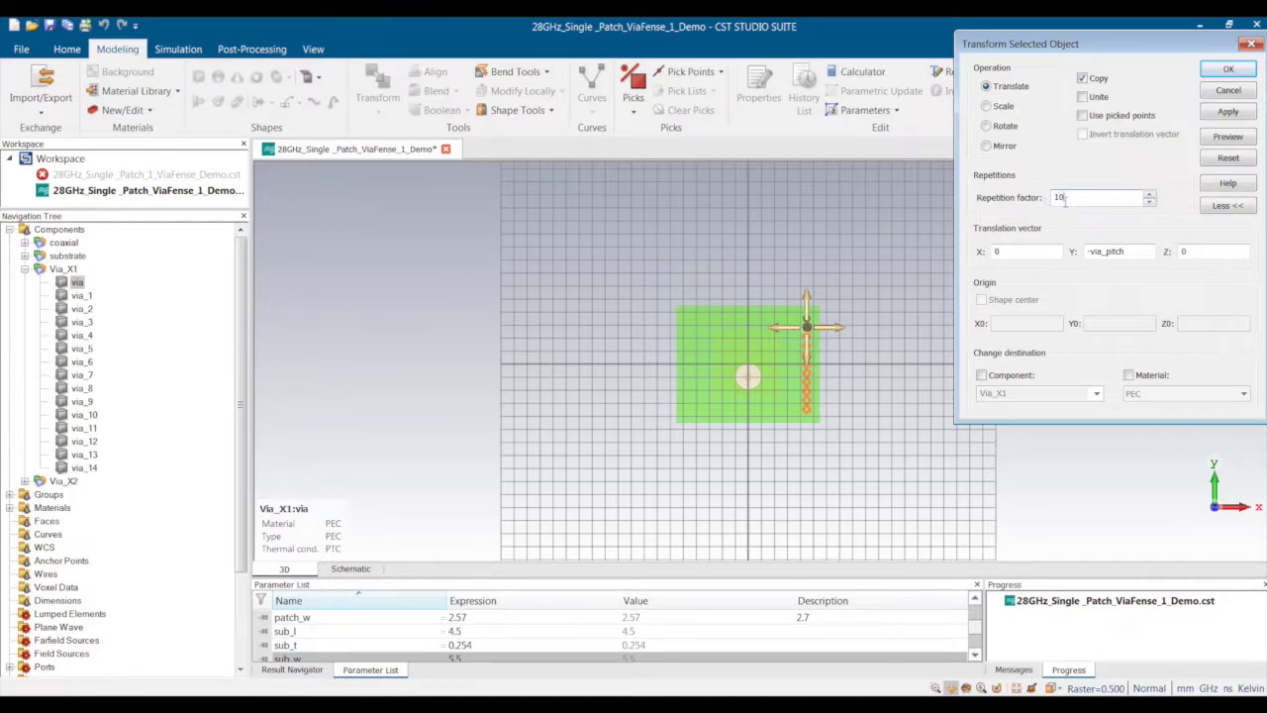
{"action": "key", "text": "BackSpace"}
{"action": "type", "text": "1"}
{"action": "key", "text": "BackSpace"}
{"action": "type", "text": "0"}
- Assign the Y-direction via copies to a new component Via_Y1, create them, and select that component
{"action": "left_click", "coordinate": [983, 377]}
{"action": "left_click", "coordinate": [1015, 395]}
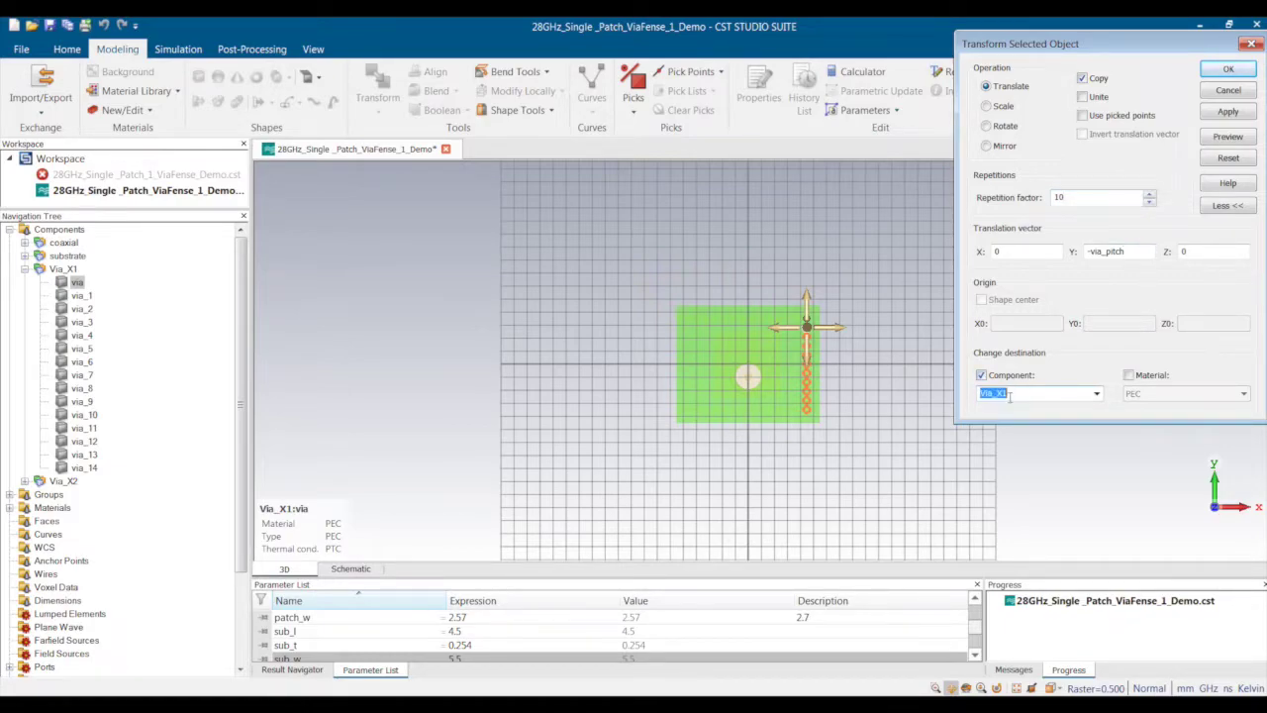
{"action": "left_click", "coordinate": [1003, 394]}
{"action": "left_click", "coordinate": [1226, 72]}
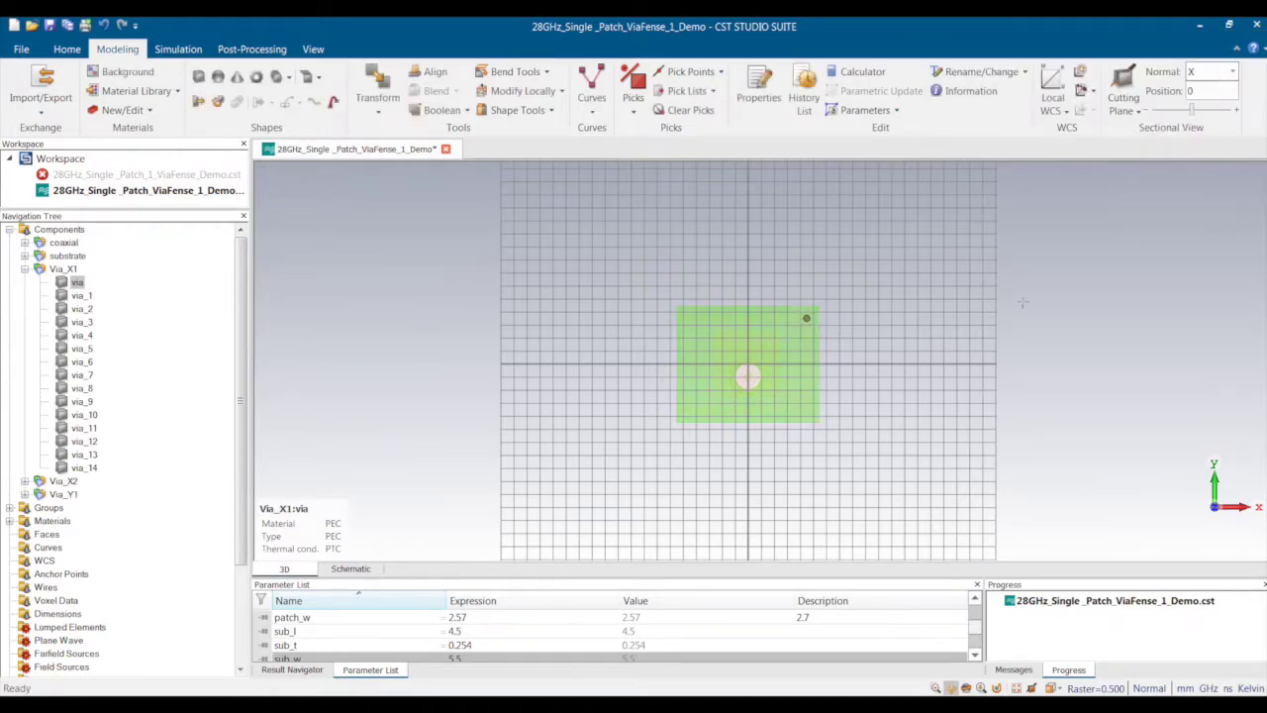
{"action": "left_click", "coordinate": [24, 268]}
{"action": "left_click", "coordinate": [63, 295]}
{"action": "left_click", "coordinate": [59, 309]}
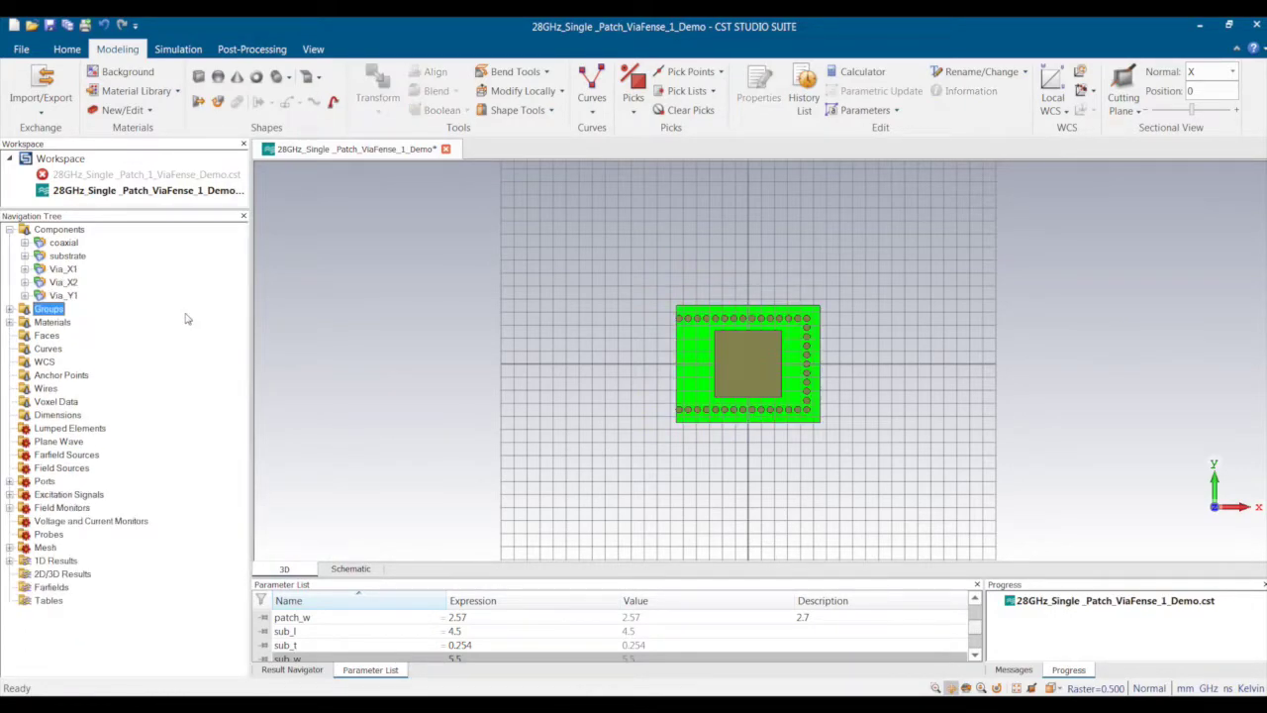
{"action": "left_click", "coordinate": [63, 295]}
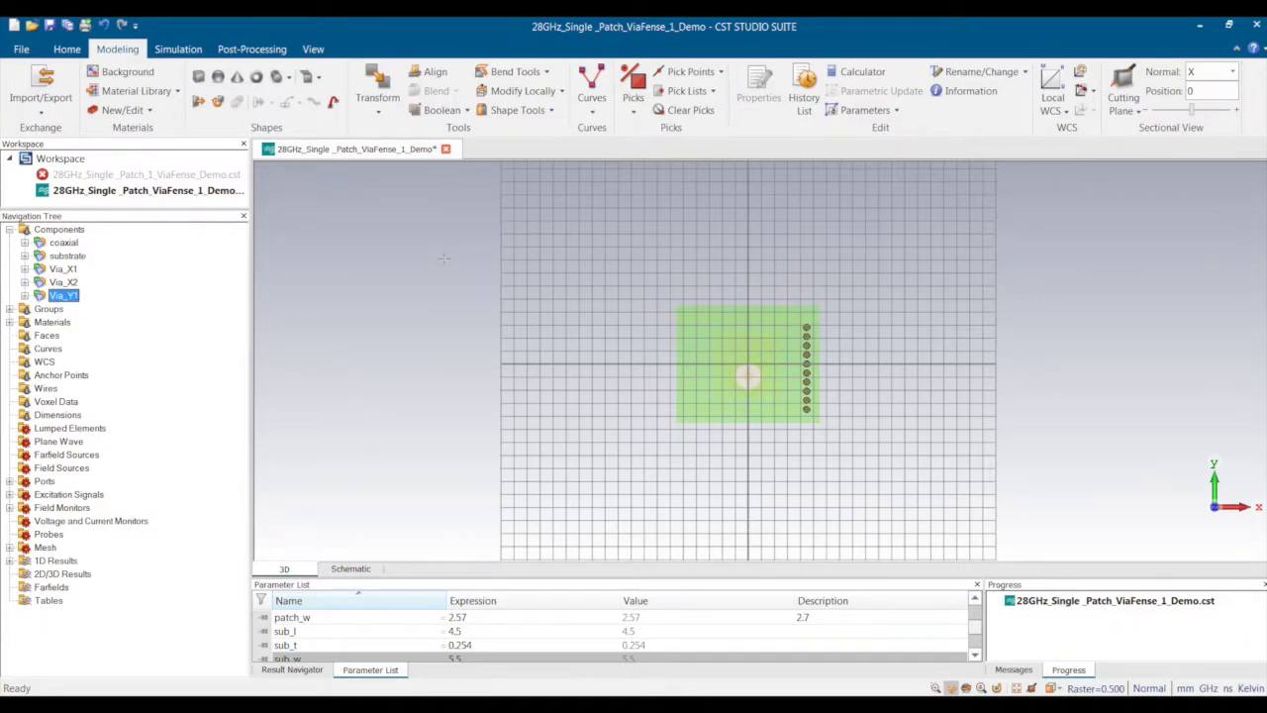
- Set up a mirrored copy of the Via_Y1 row with a mirror plane normal of X = 1
{"action": "left_click", "coordinate": [65, 243]}
{"action": "left_click", "coordinate": [69, 231]}
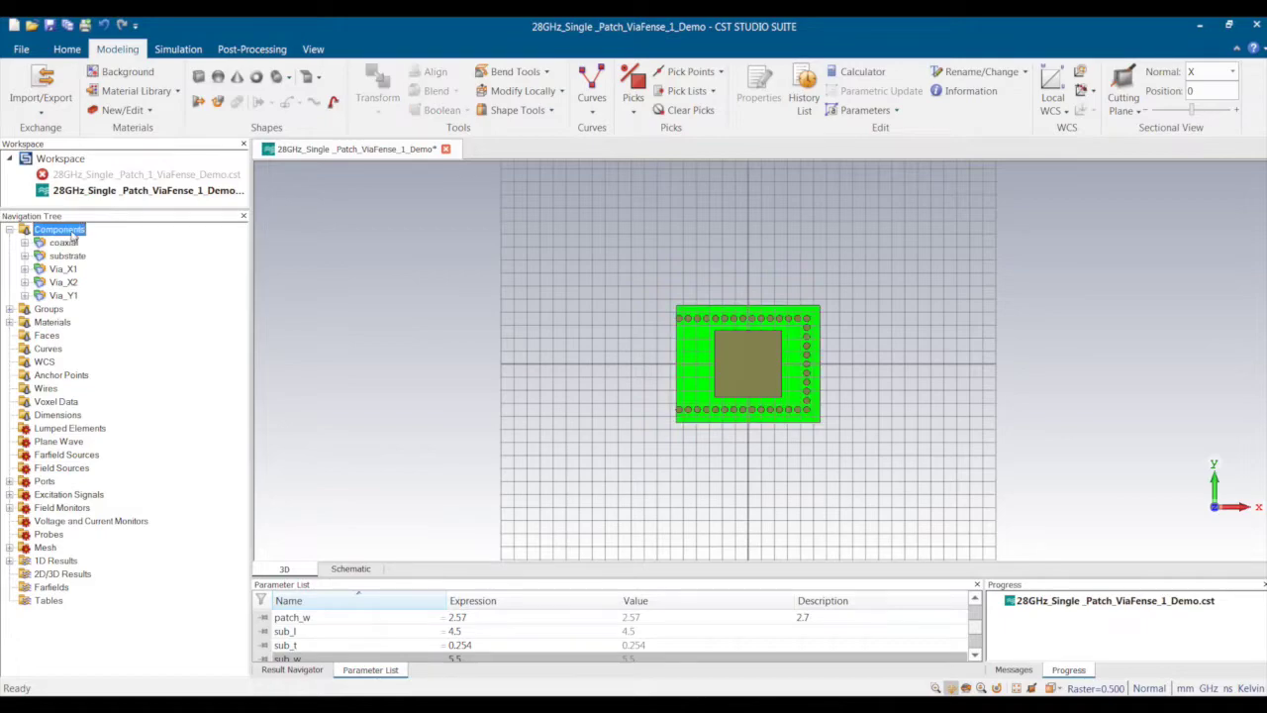
{"action": "left_click", "coordinate": [71, 298]}
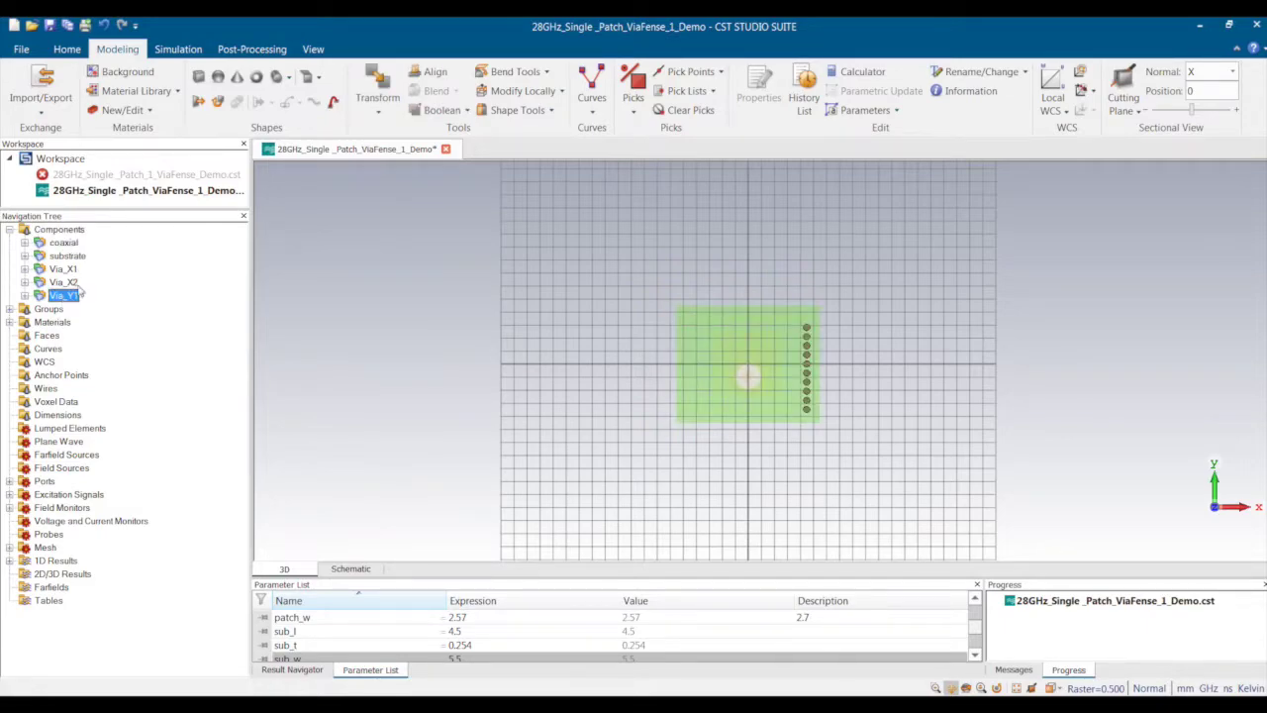
{"action": "left_click", "coordinate": [379, 103]}
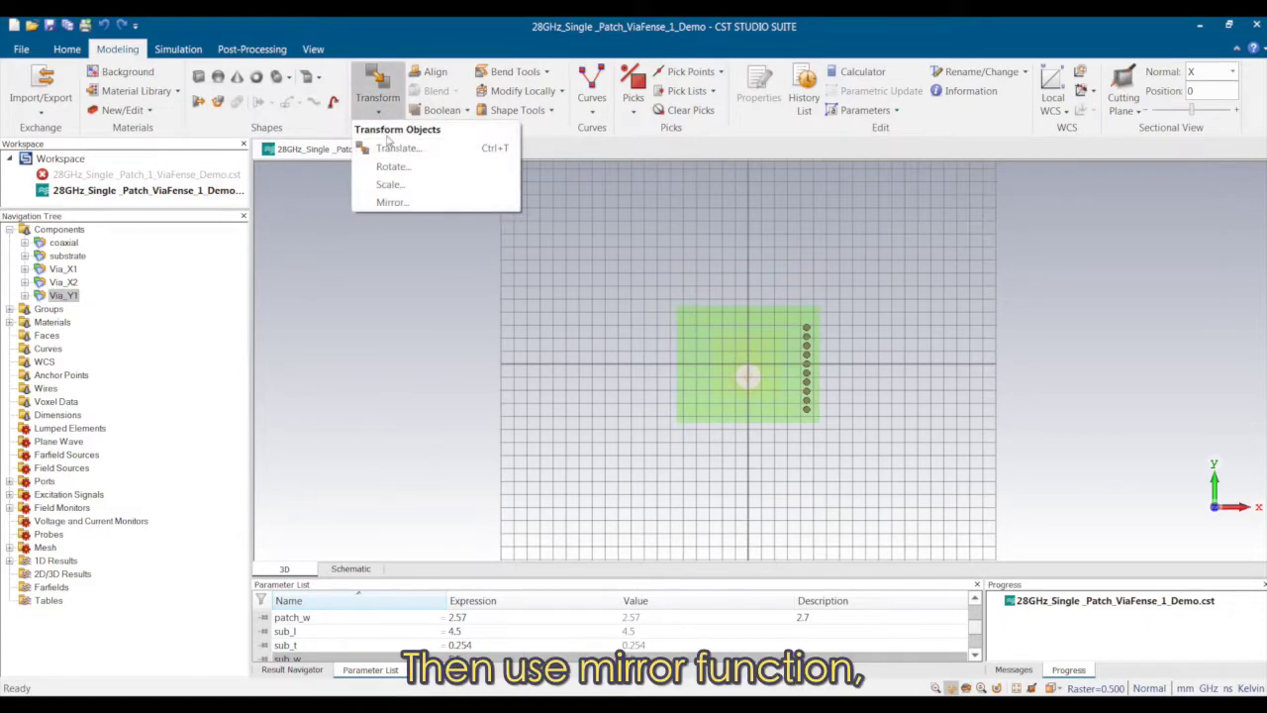
{"action": "left_click", "coordinate": [392, 202]}
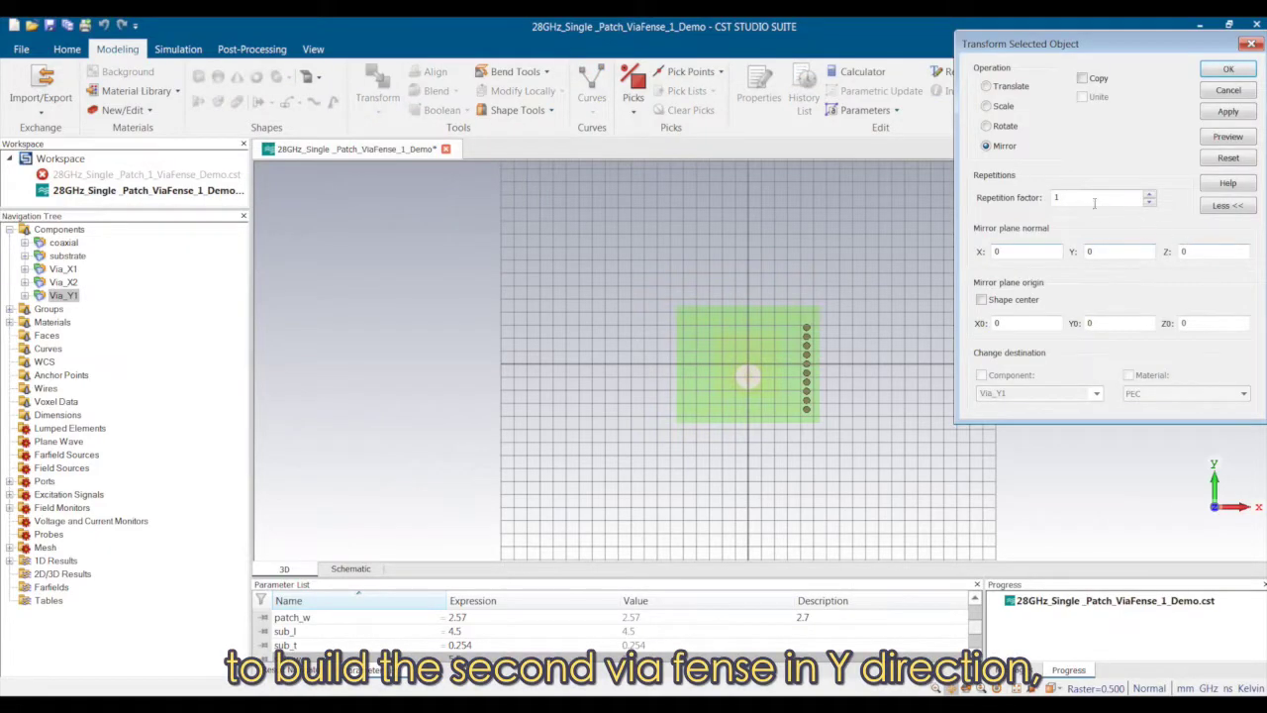
{"action": "left_click", "coordinate": [1084, 79]}
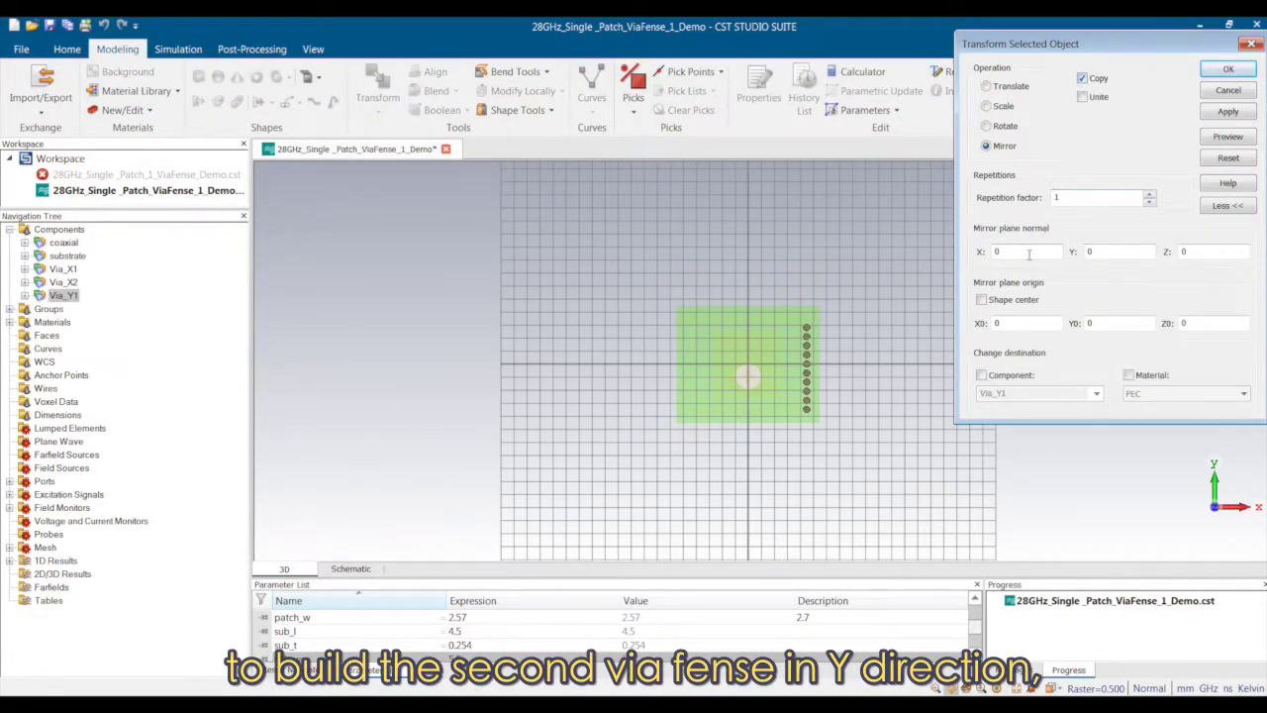
{"action": "double_click", "coordinate": [998, 251]}
{"action": "type", "text": "1"}
- Assign the mirrored copy to a new component Via_Y2, preview and create it, and display the full model
{"action": "left_click", "coordinate": [982, 375]}
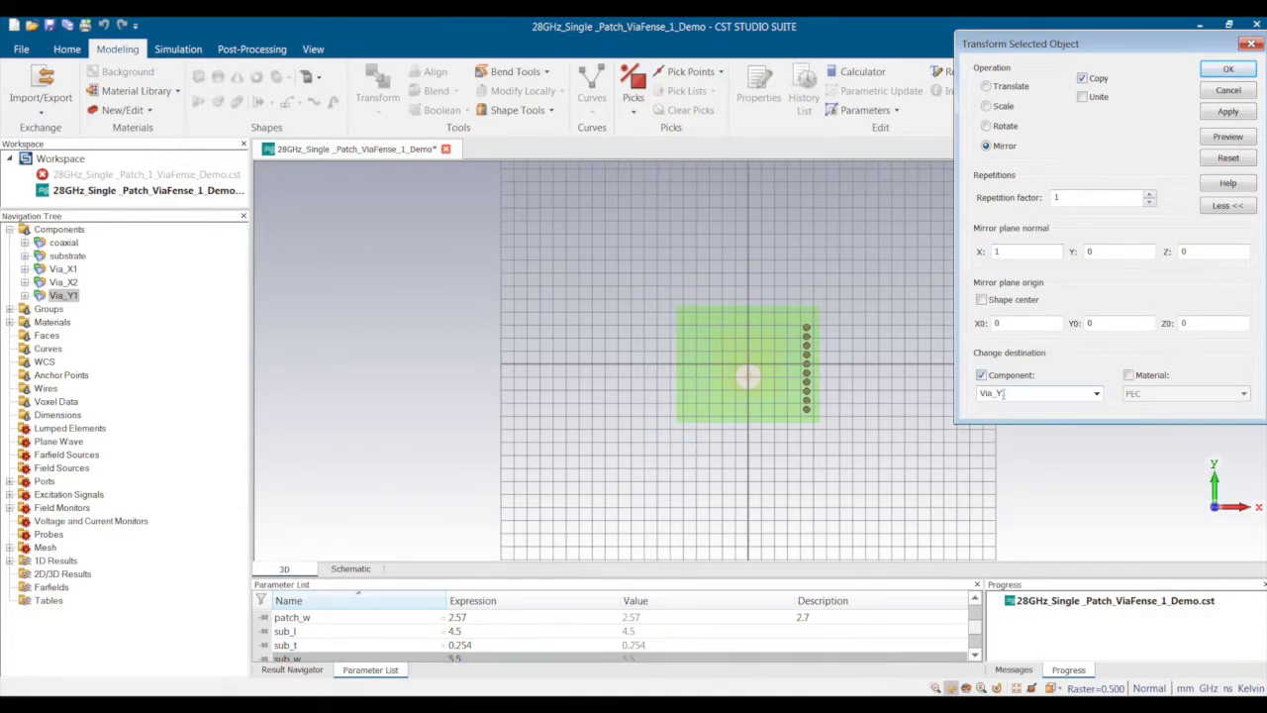
{"action": "left_click", "coordinate": [1020, 393]}
{"action": "key", "text": "BackSpace"}
{"action": "type", "text": "2"}
{"action": "left_click", "coordinate": [1238, 139]}
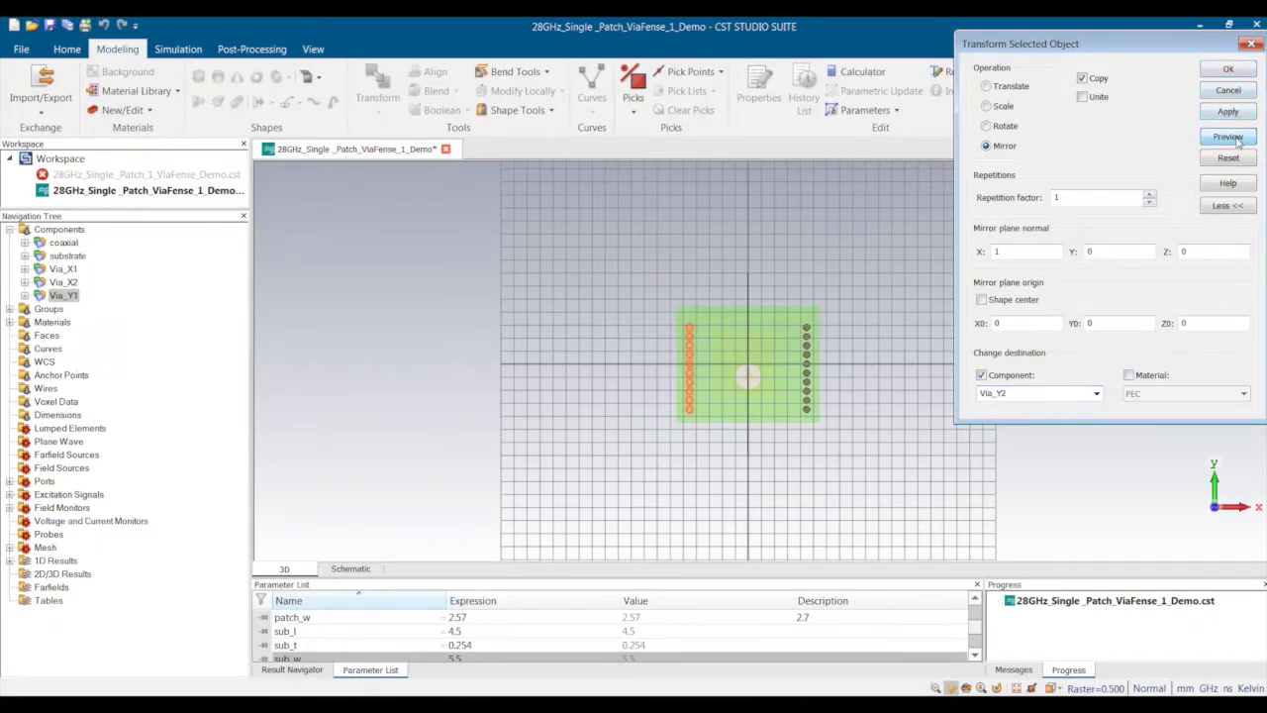
{"action": "left_click", "coordinate": [1229, 69]}
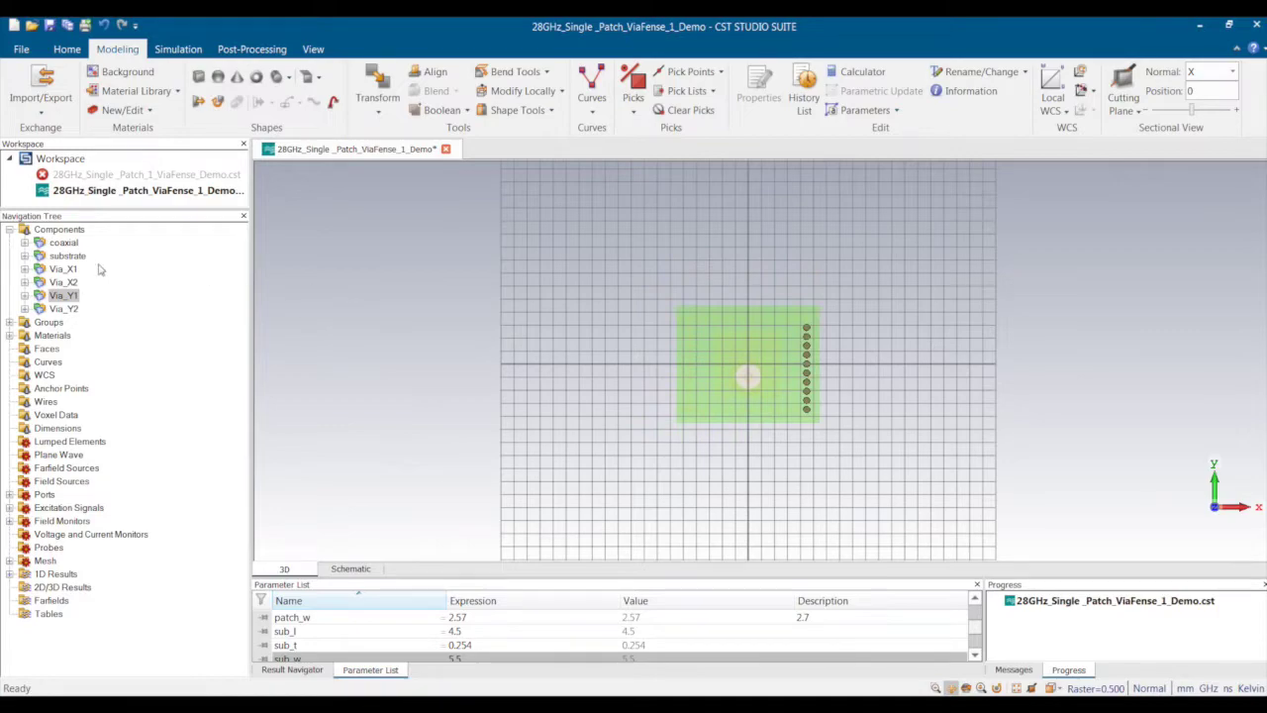
{"action": "left_click", "coordinate": [78, 232]}
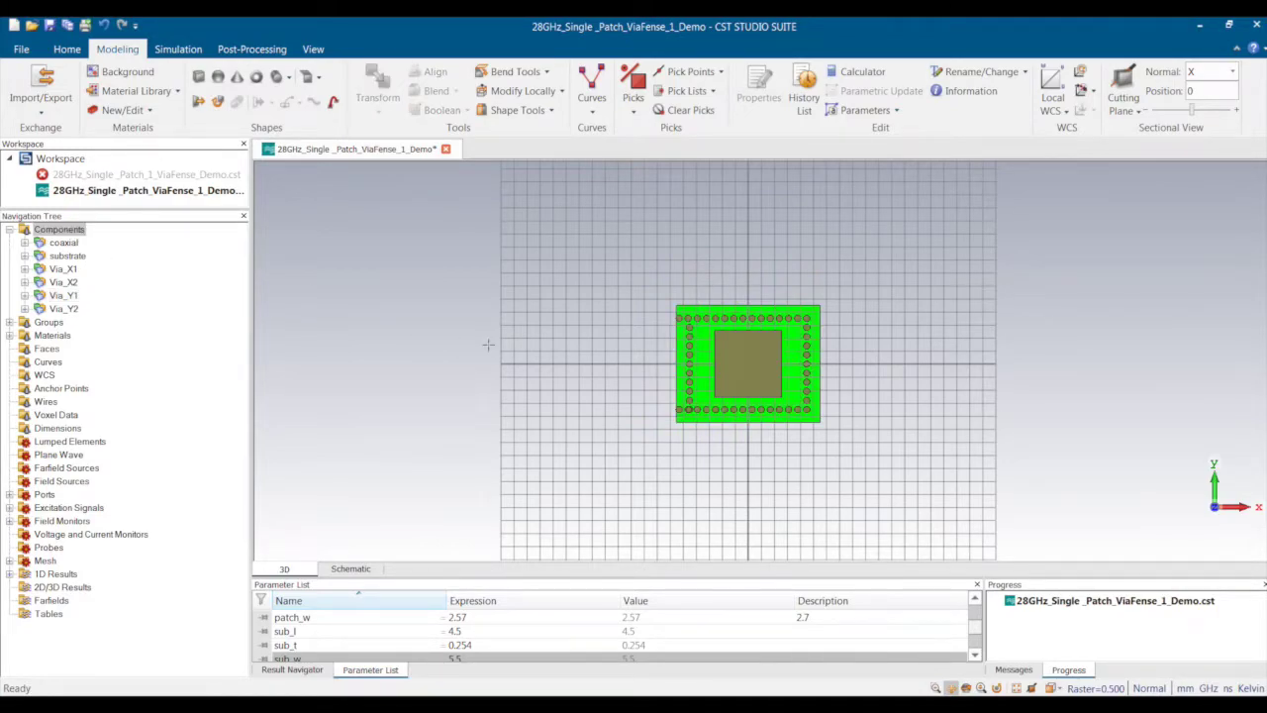
{"action": "key", "text": "space"}
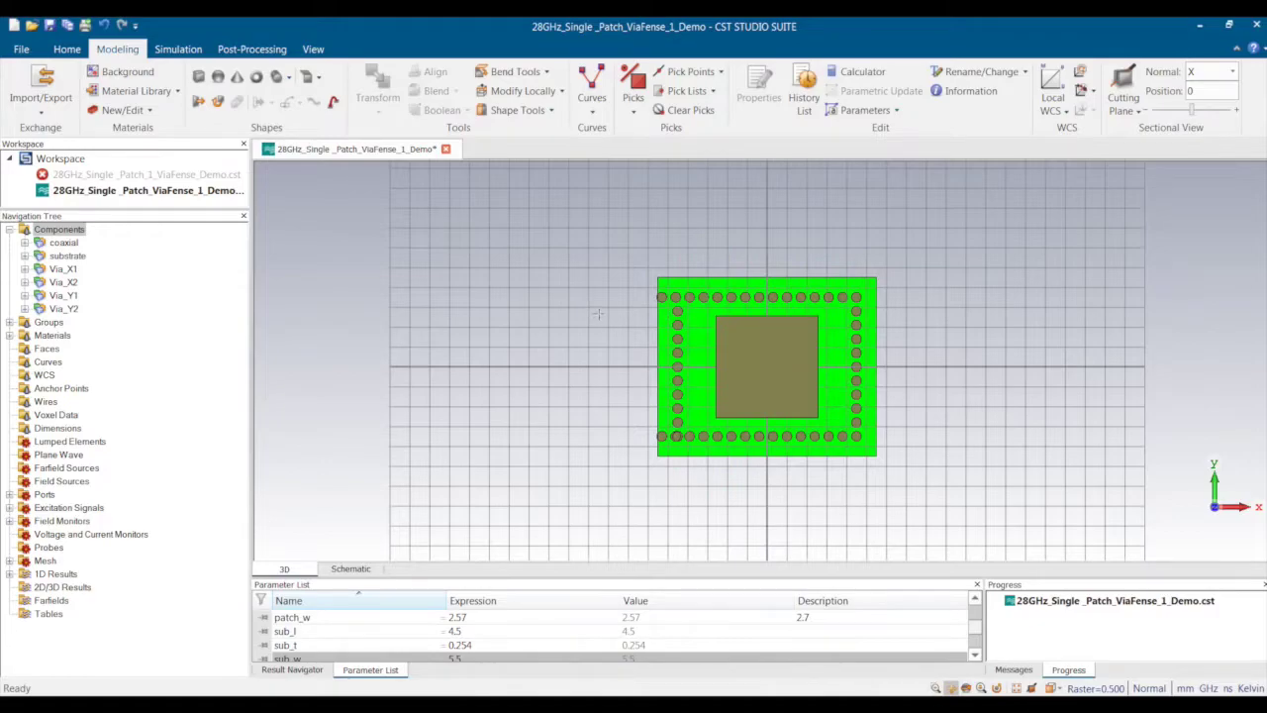
{"action": "left_click_drag", "start_coordinate": [814, 442], "coordinate": [707, 432]}
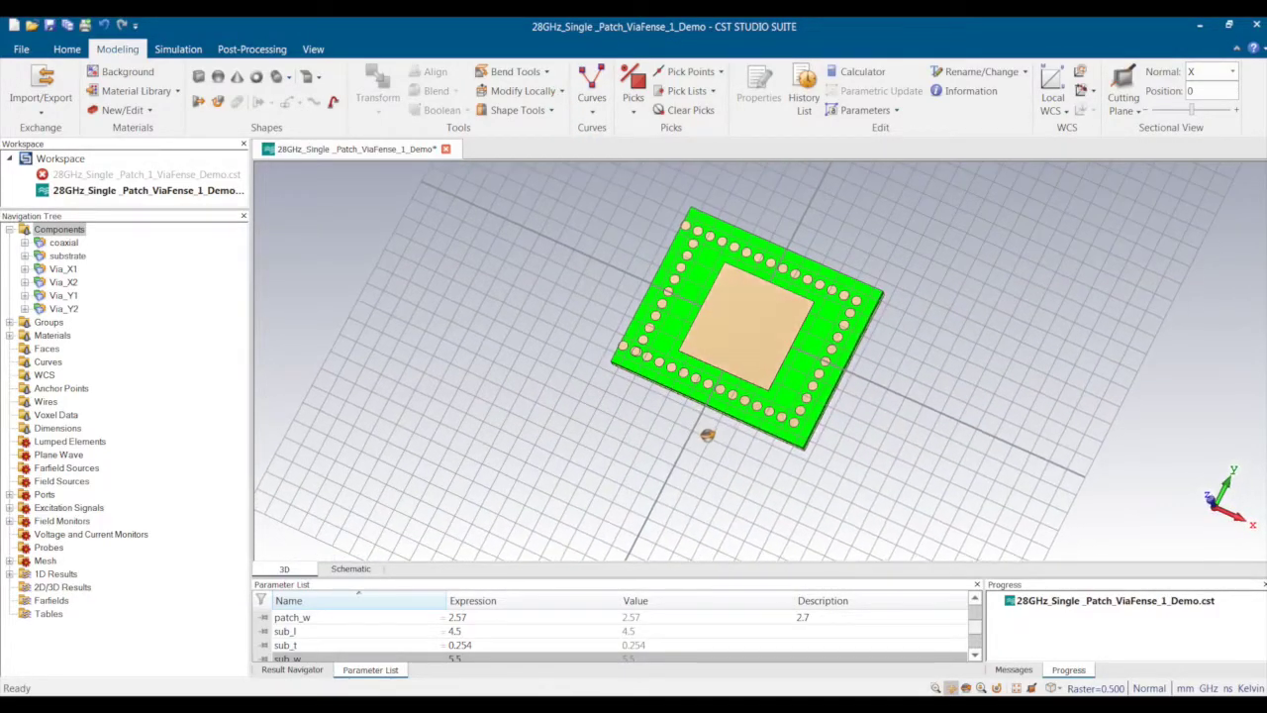
- Boolean-insert the Via_X1, Via_X2, Via_Y1 and Via_Y2 components into the GND and substrate solids, then clear the selection
{"action": "mouse_move", "coordinate": [62, 270]}
{"action": "left_mouse_down"}
{"action": "mouse_move", "coordinate": [44, 263]}
{"action": "mouse_move", "coordinate": [70, 278]}
{"action": "left_mouse_up"}
{"action": "left_click", "coordinate": [77, 270]}
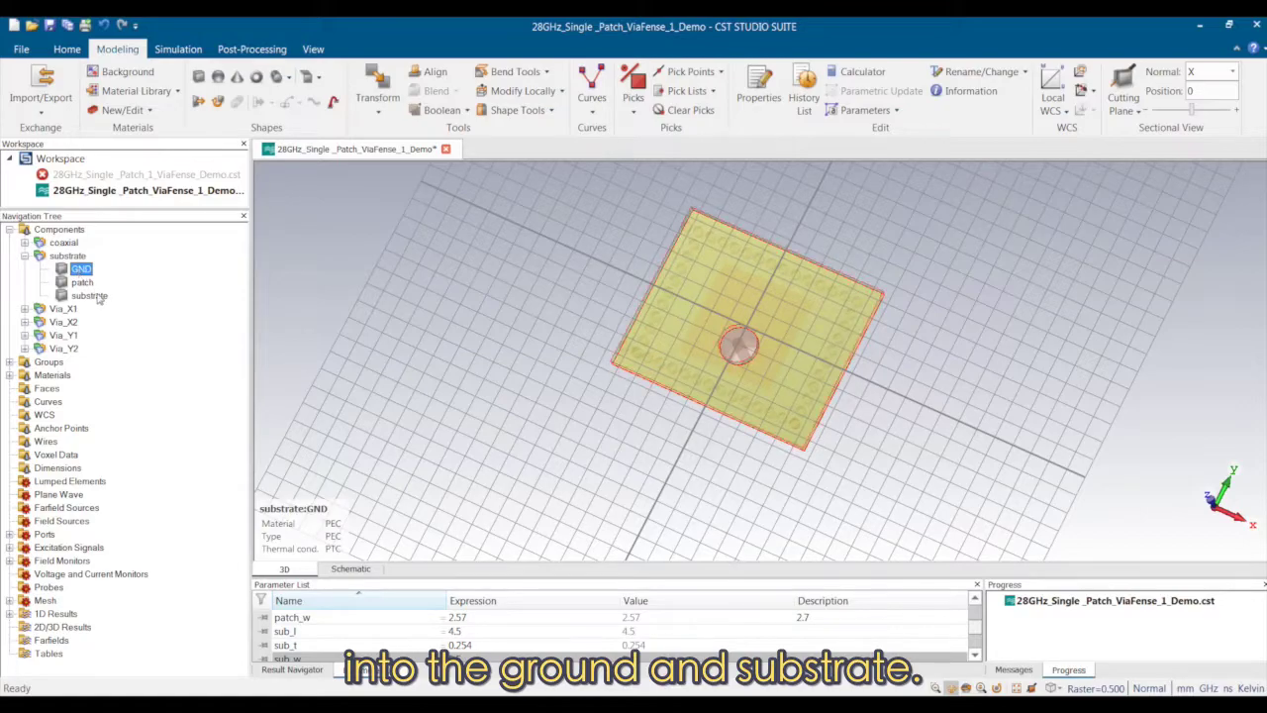
{"action": "left_click", "coordinate": [91, 296], "text": "ctrl"}
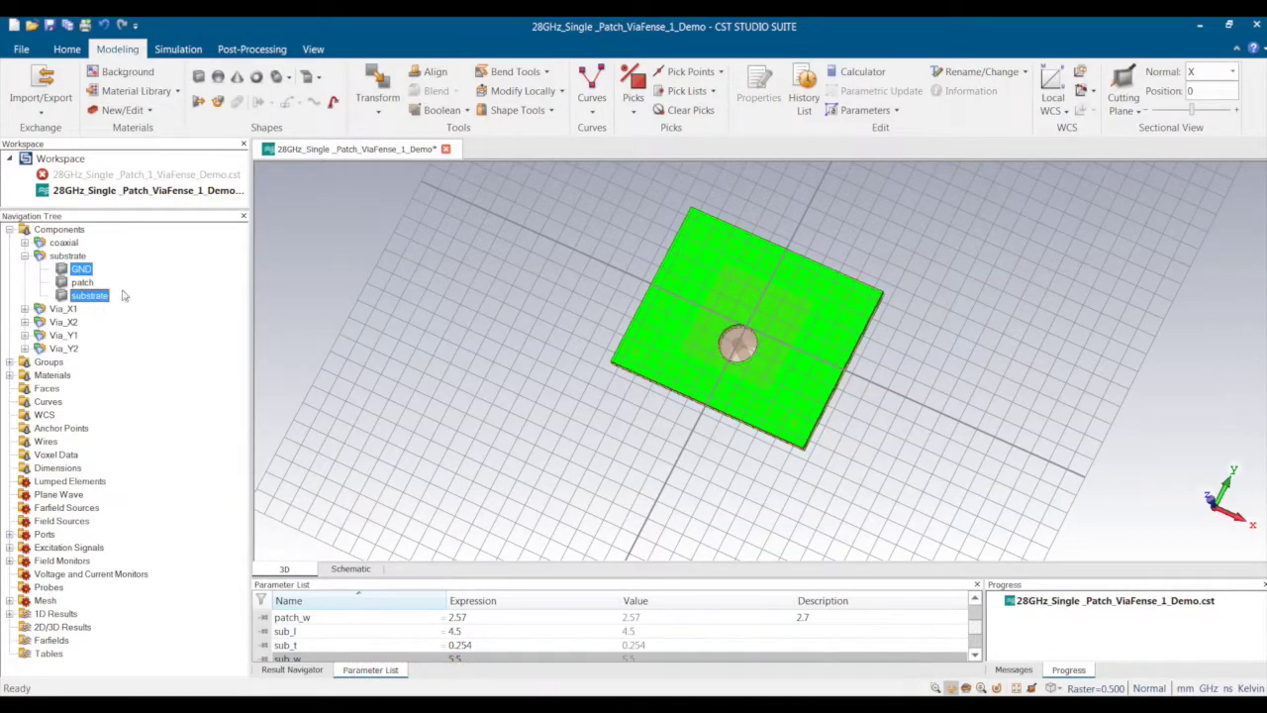
{"action": "left_click", "coordinate": [467, 111]}
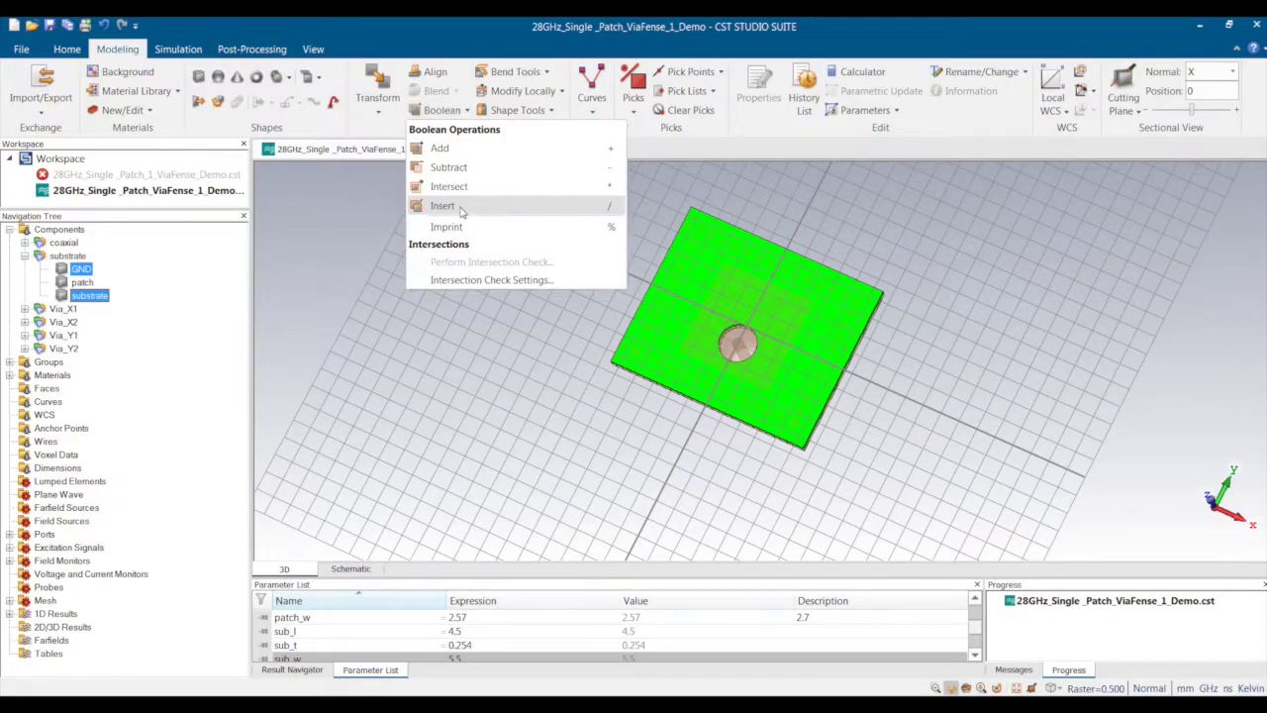
{"action": "left_click", "coordinate": [443, 206]}
{"action": "left_click", "coordinate": [66, 310]}
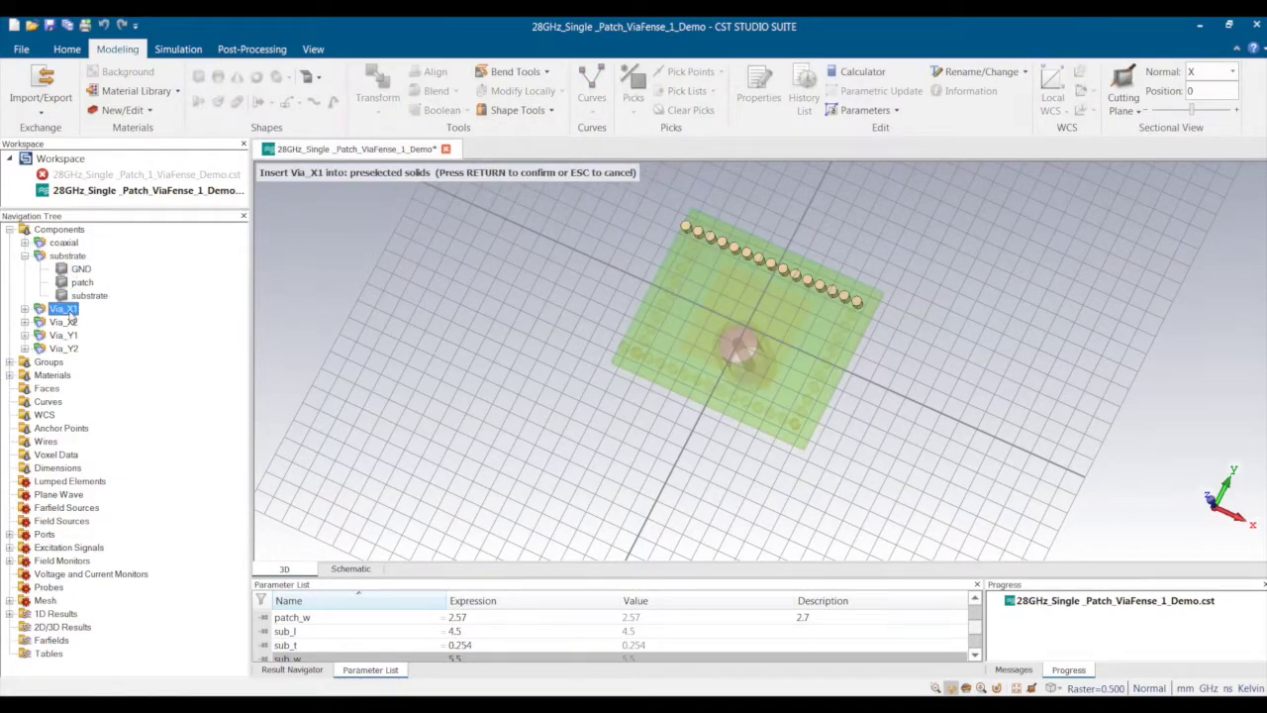
{"action": "left_click", "coordinate": [68, 323], "text": "ctrl"}
{"action": "left_click", "coordinate": [67, 335], "text": "ctrl"}
{"action": "left_click", "coordinate": [67, 349], "text": "ctrl"}
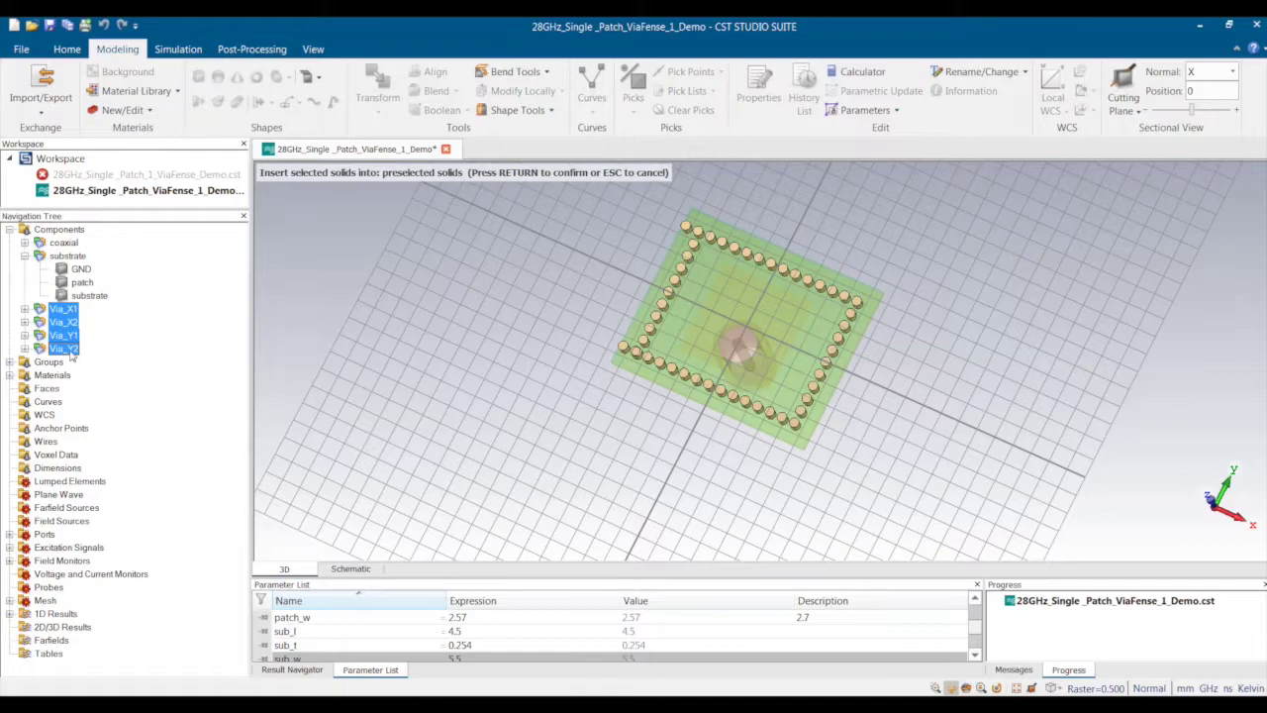
{"action": "key", "text": "Return"}
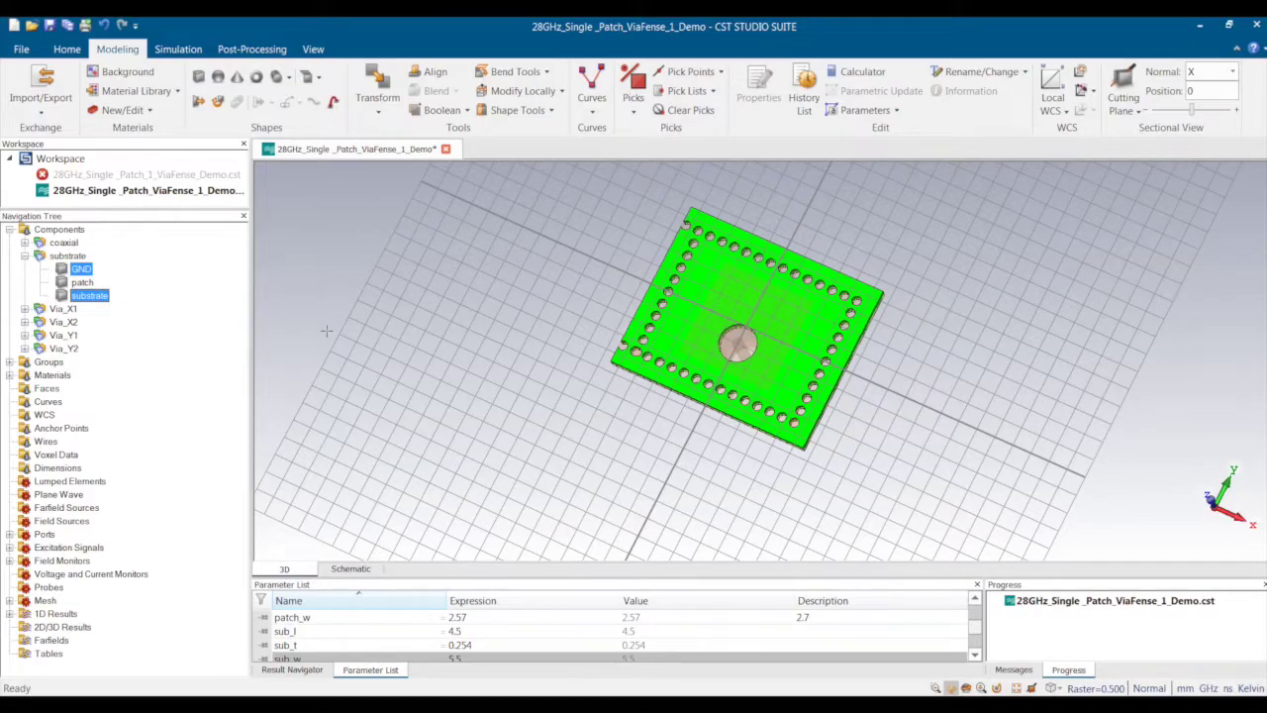
{"action": "left_click", "coordinate": [208, 381]}
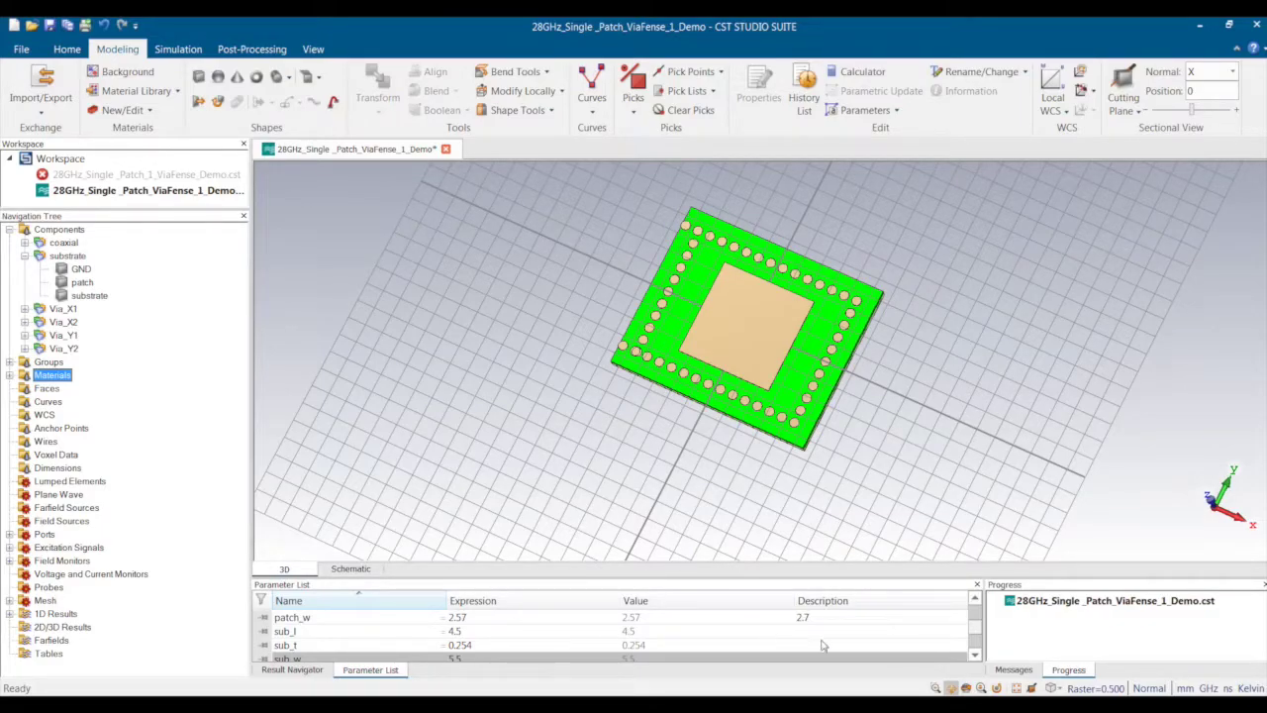
- Set the feed_offfset parameter to 0.7 and update the parametric model
{"action": "scroll", "coordinate": [976, 632], "scroll_direction": "down", "scroll_amount": 3}
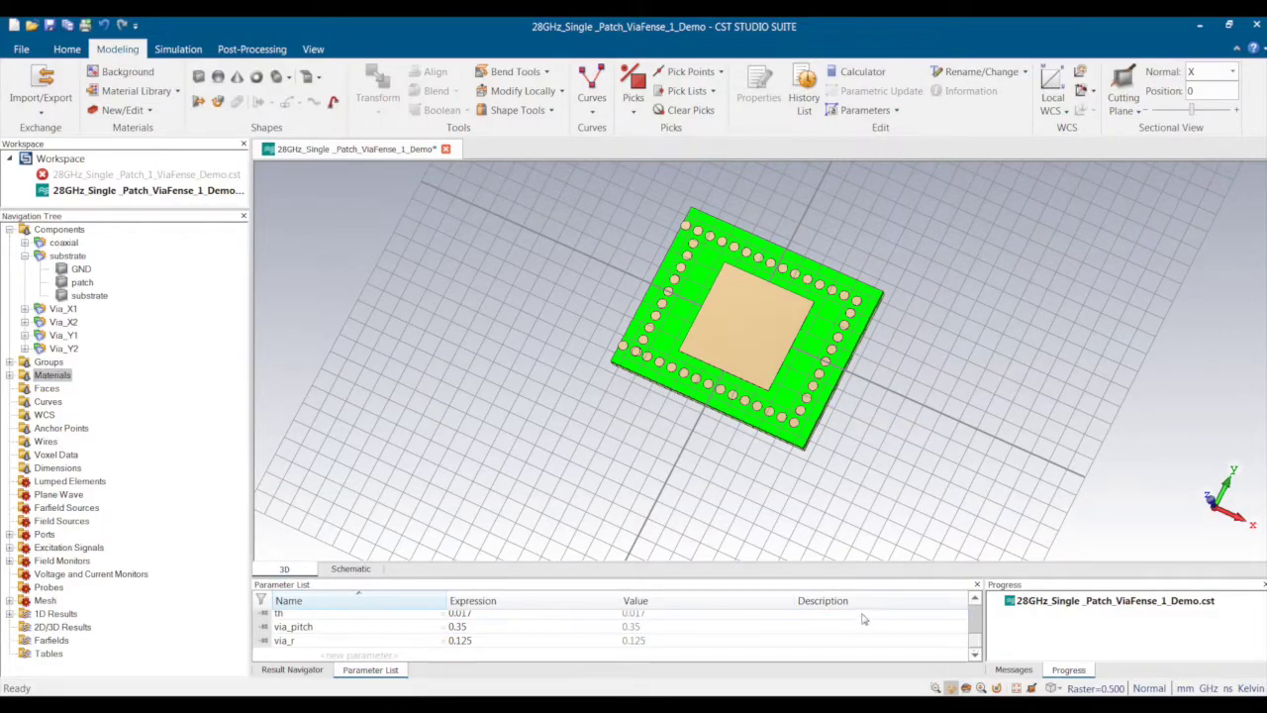
{"action": "left_click_drag", "start_coordinate": [833, 577], "coordinate": [837, 475]}
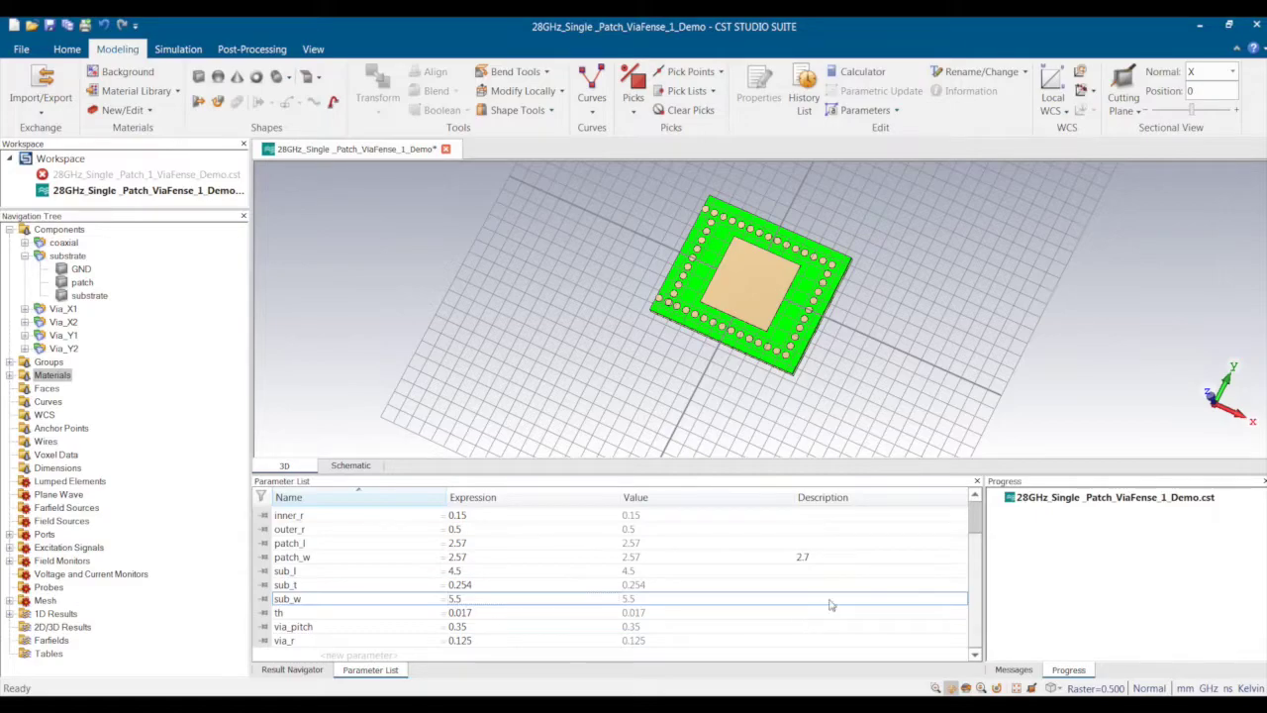
{"action": "left_click_drag", "start_coordinate": [971, 575], "coordinate": [971, 542]}
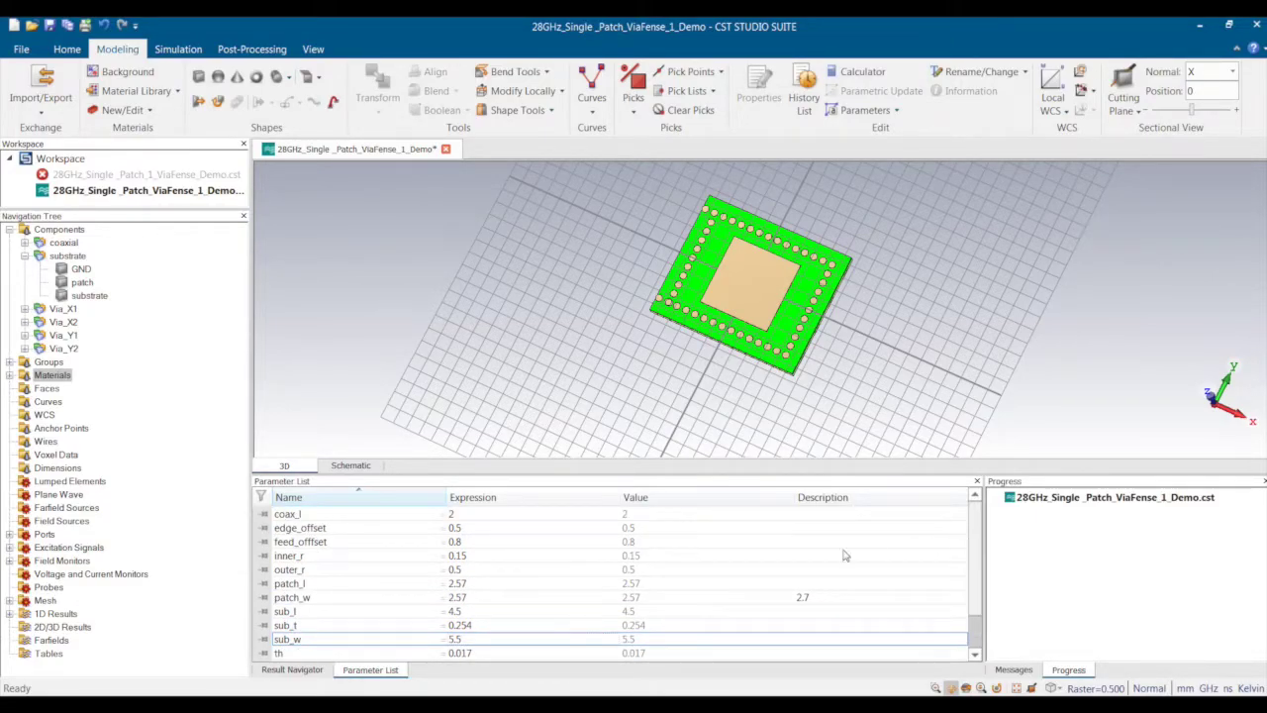
{"action": "left_click", "coordinate": [504, 543]}
{"action": "left_click", "coordinate": [503, 539]}
{"action": "key", "text": "BackSpace"}
{"action": "type", "text": "7"}
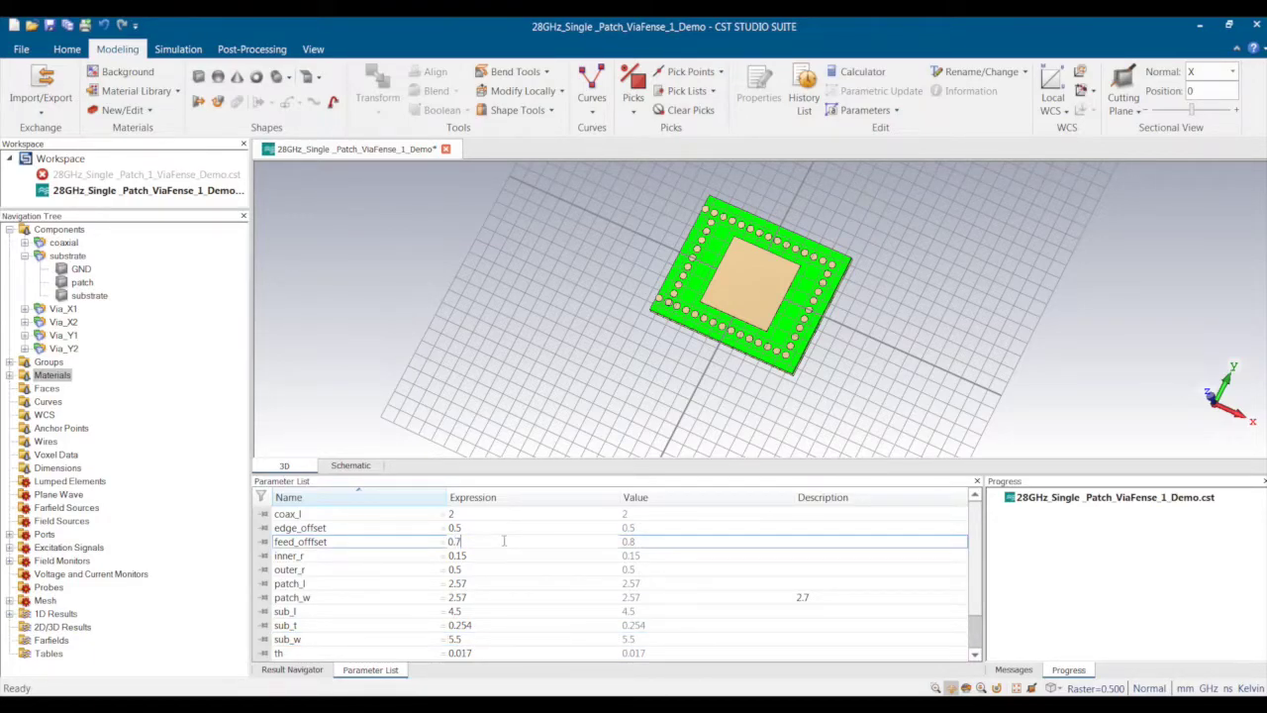
{"action": "left_click_drag", "start_coordinate": [976, 572], "coordinate": [975, 615]}
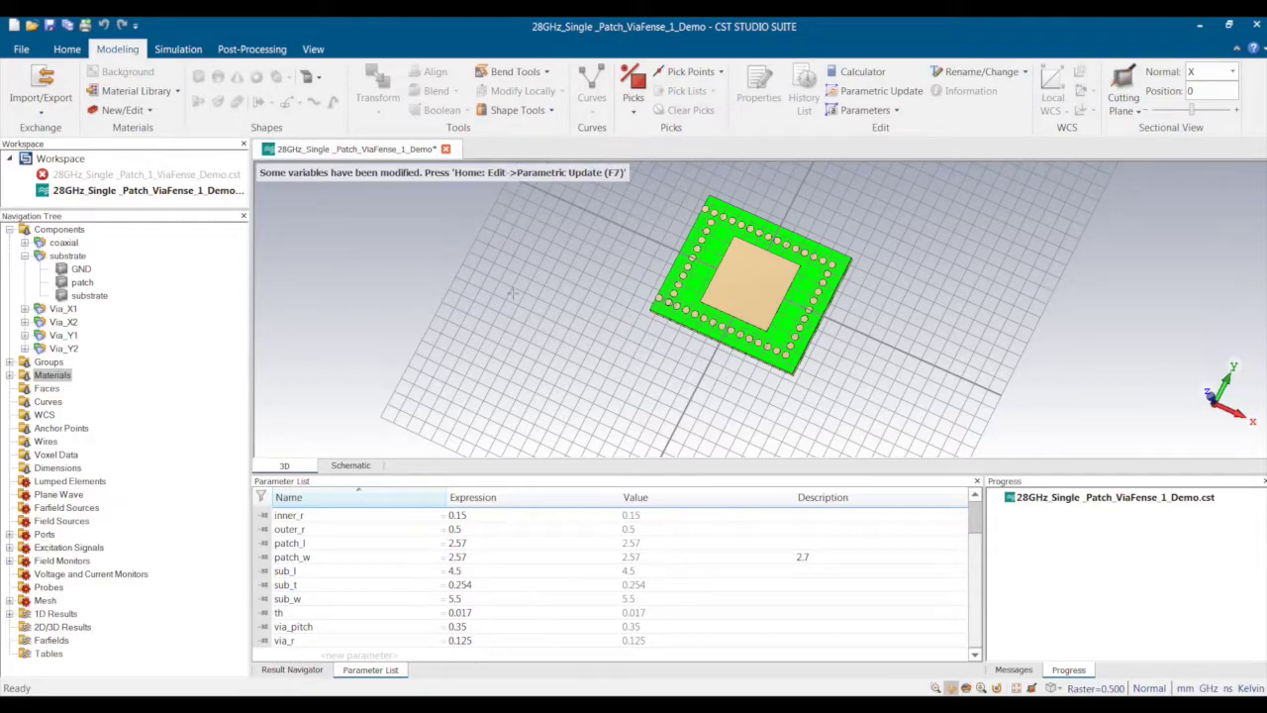
{"action": "key", "text": "F7"}
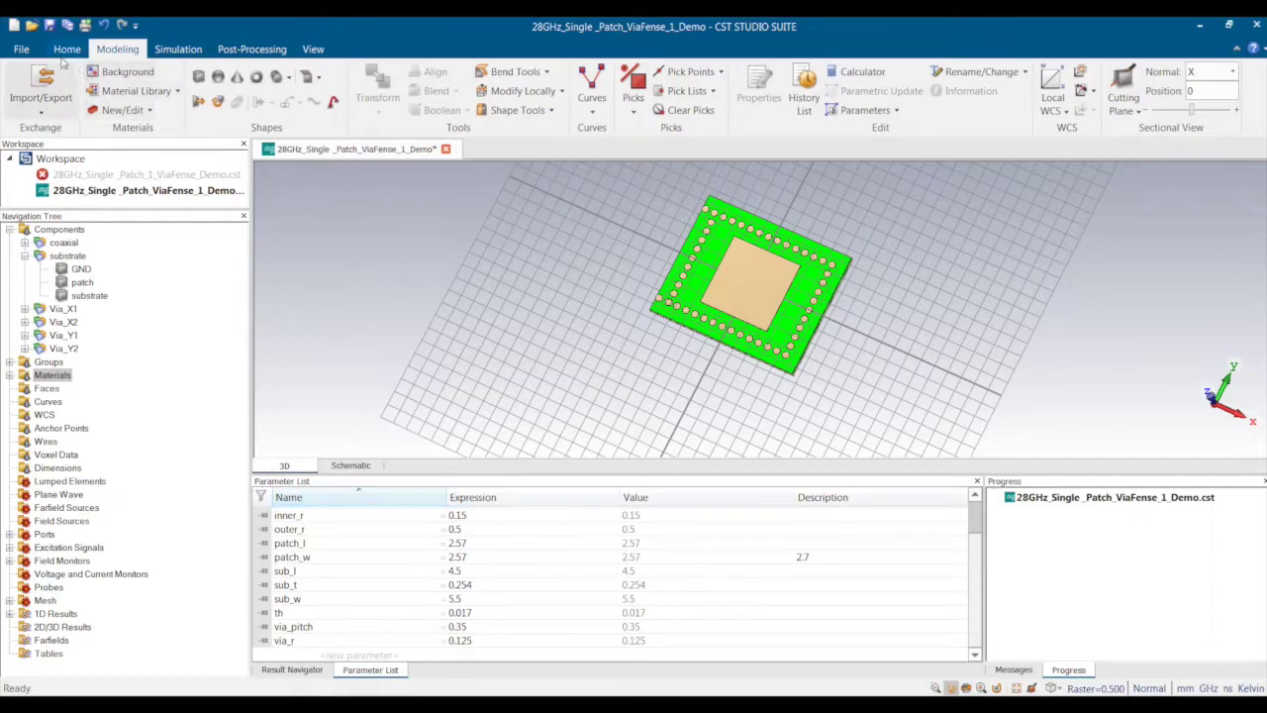
- Set the simulation frequency range to 27 GHz minimum and 29 GHz maximum
{"action": "left_click", "coordinate": [181, 49]}
{"action": "left_click", "coordinate": [46, 74]}
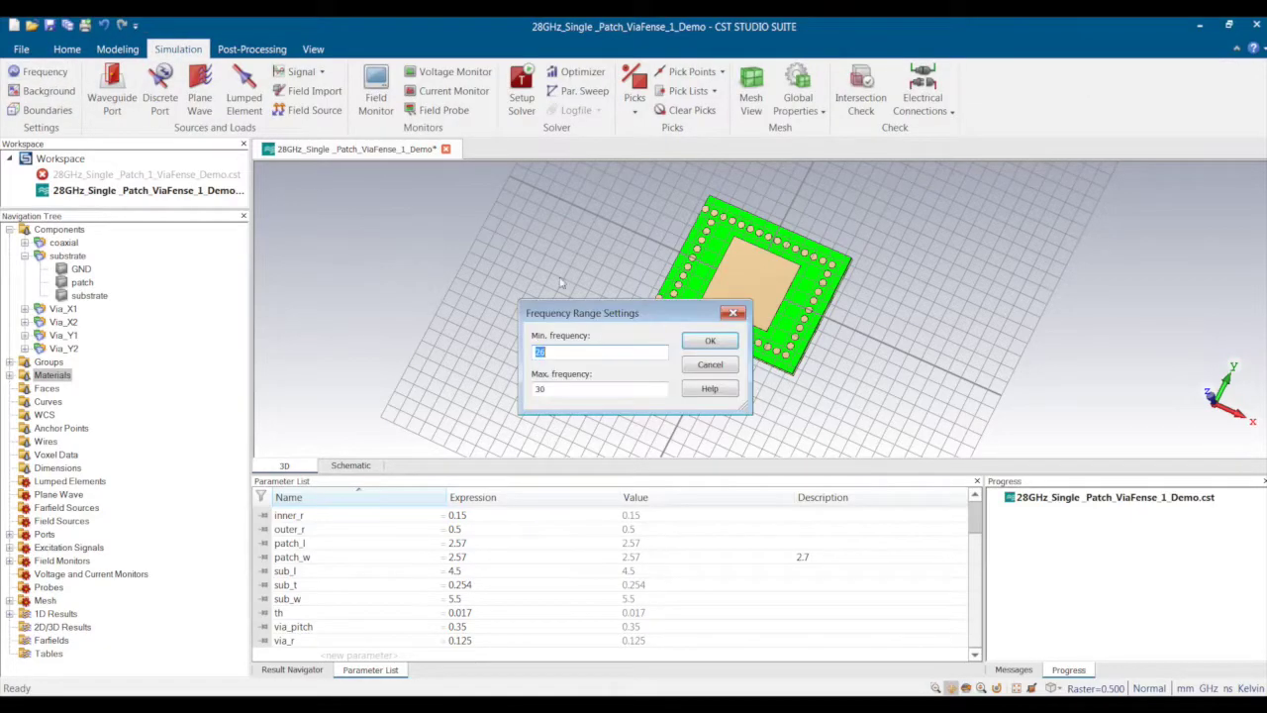
{"action": "left_click", "coordinate": [587, 389]}
{"action": "key", "text": "BackSpace"}
{"action": "key", "text": "BackSpace"}
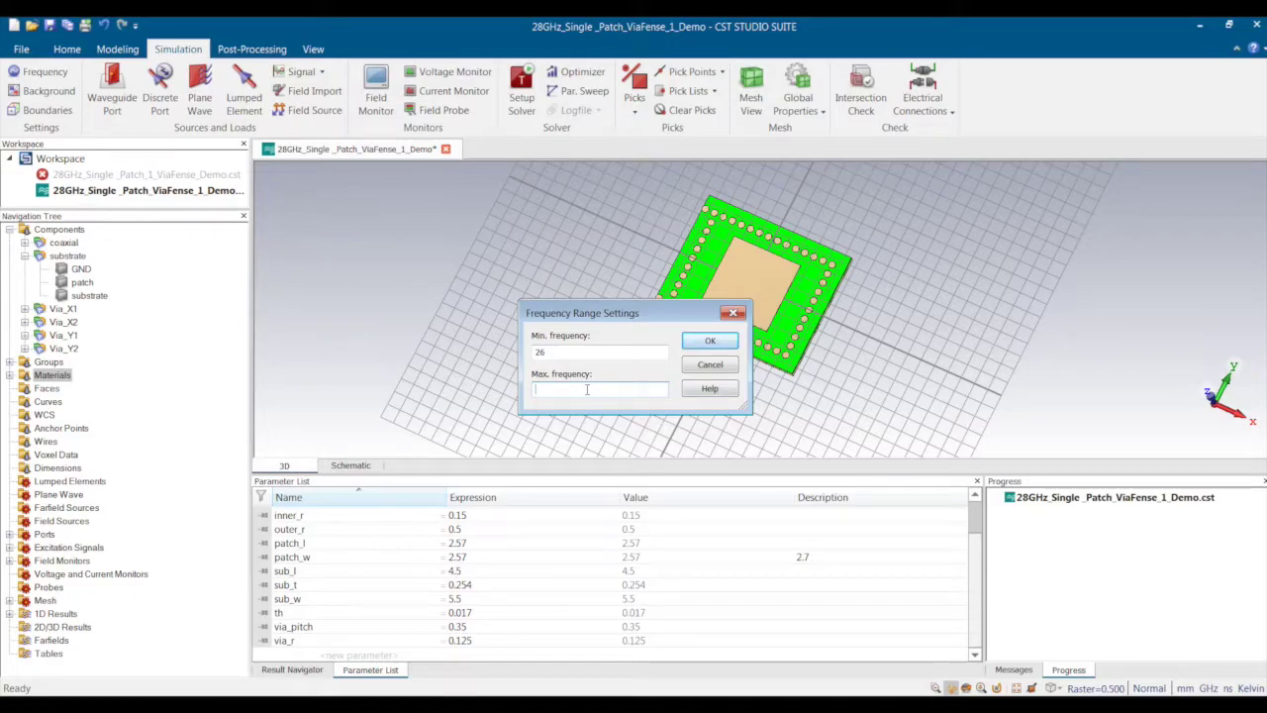
{"action": "type", "text": "29"}
{"action": "type", "text": "7"}
{"action": "left_click", "coordinate": [709, 341]}
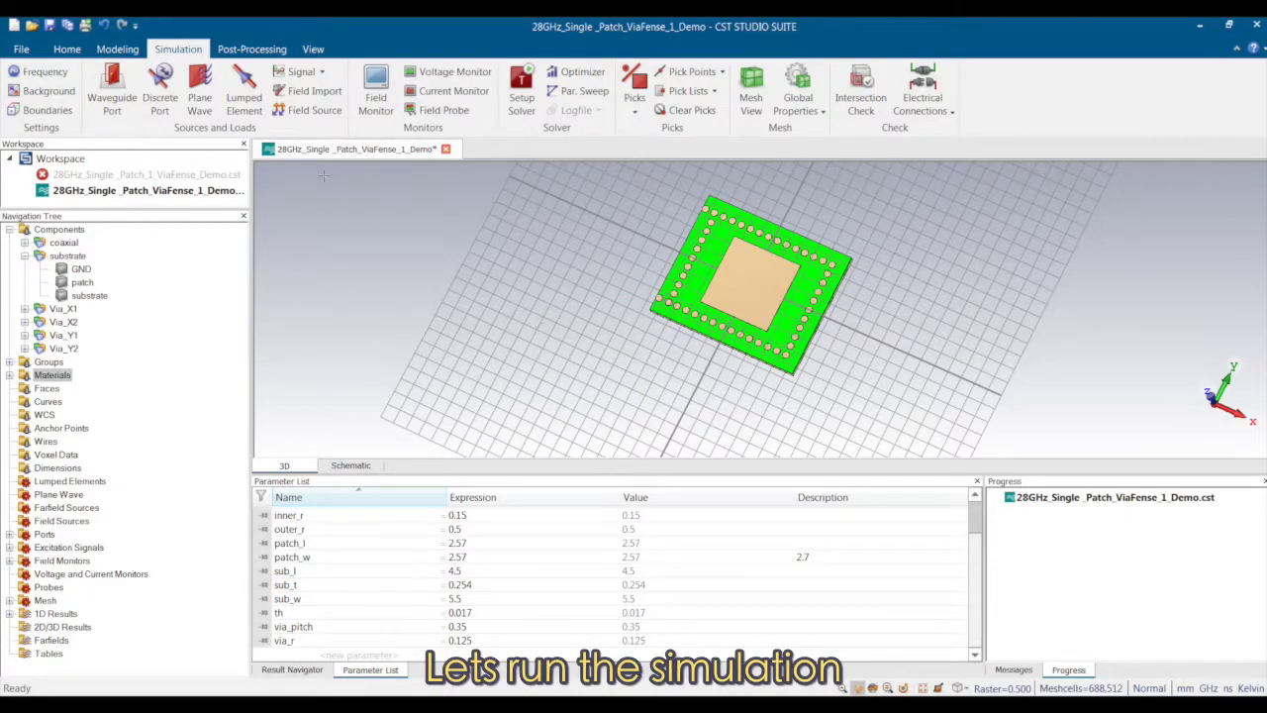
- Run the time domain solver with hexahedral mesh and -40 dB accuracy
{"action": "left_click", "coordinate": [520, 91]}
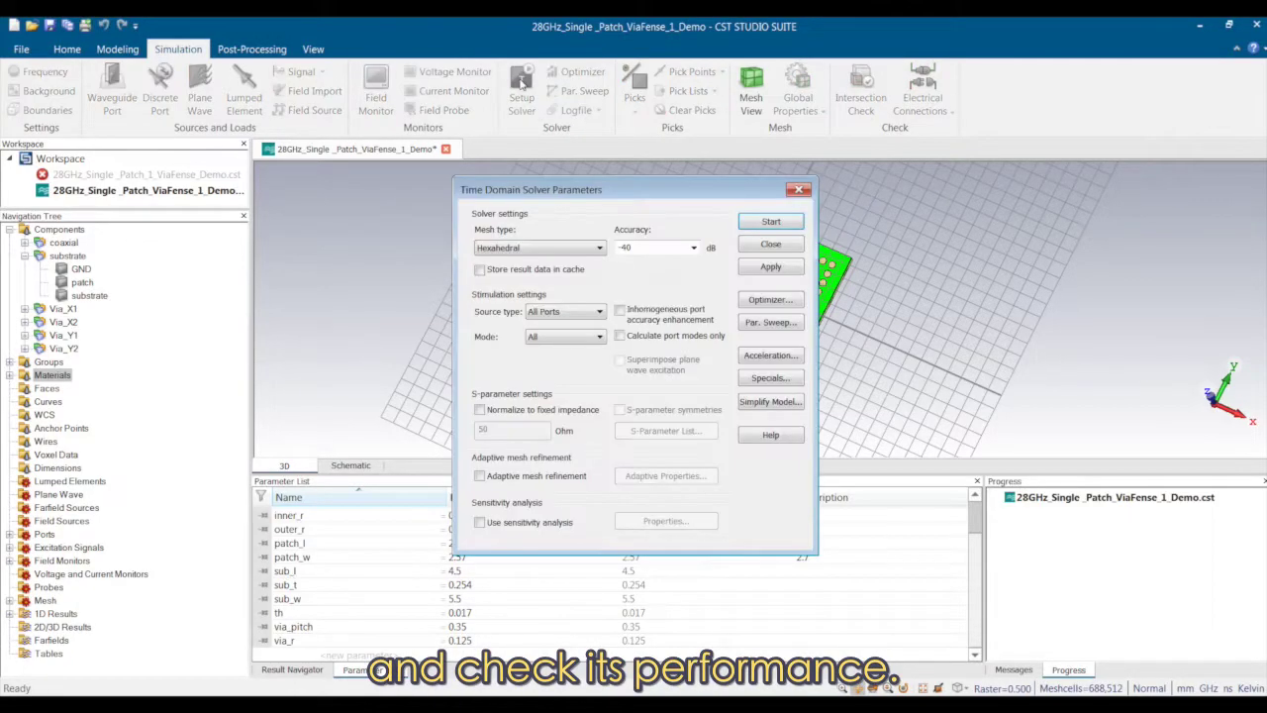
{"action": "left_click", "coordinate": [768, 222]}
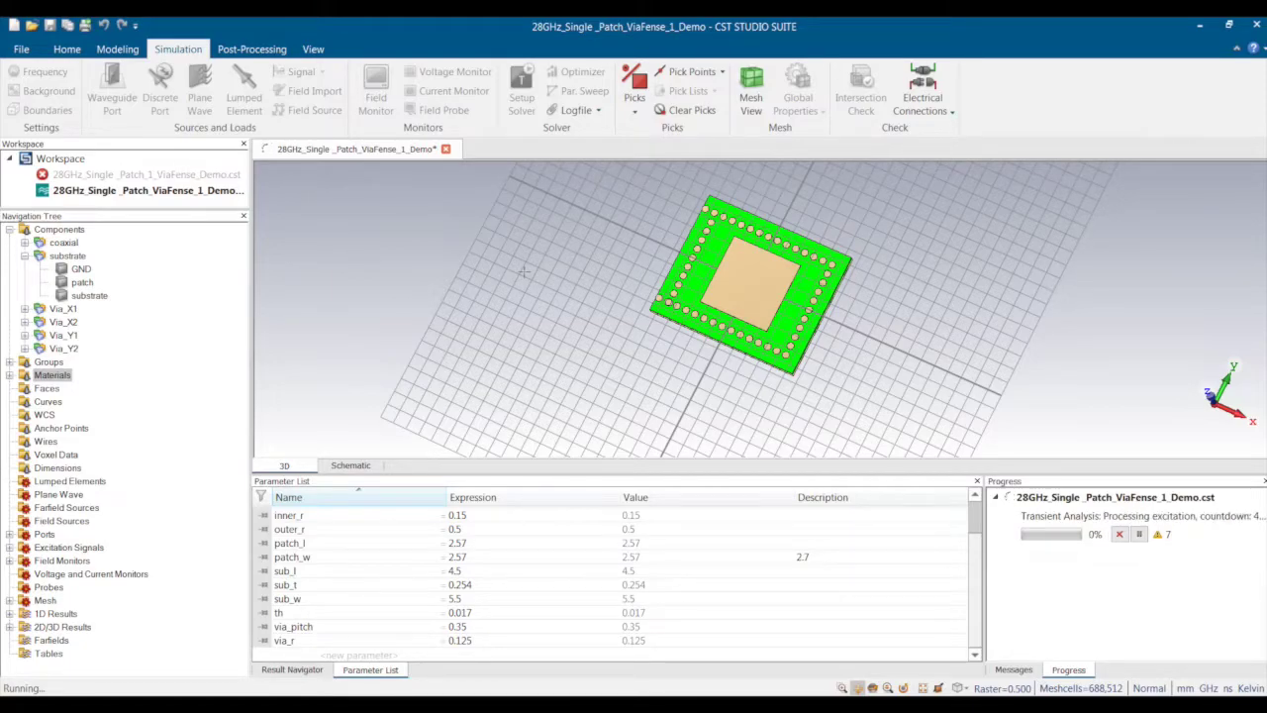
{"action": "scroll", "coordinate": [1015, 302], "scroll_direction": "down", "scroll_amount": 1}
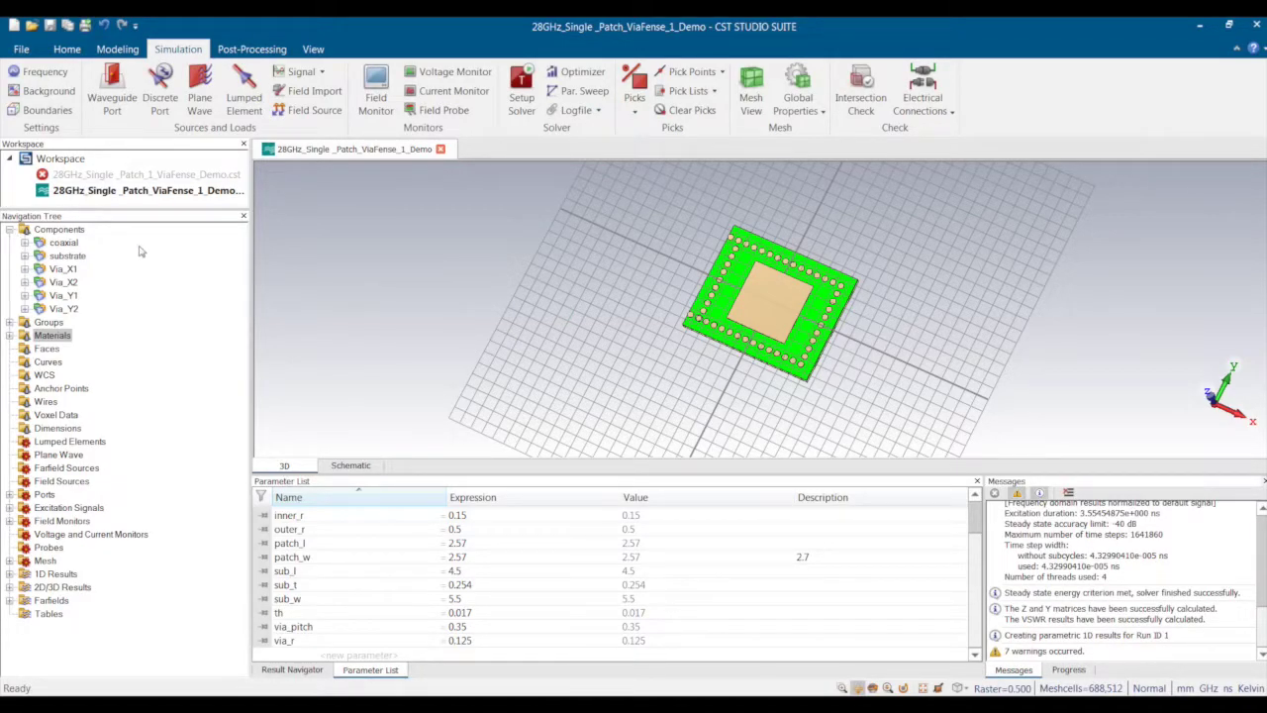
- Display the 28 GHz farfield result as a 3D realized gain plot
{"action": "left_click", "coordinate": [10, 600]}
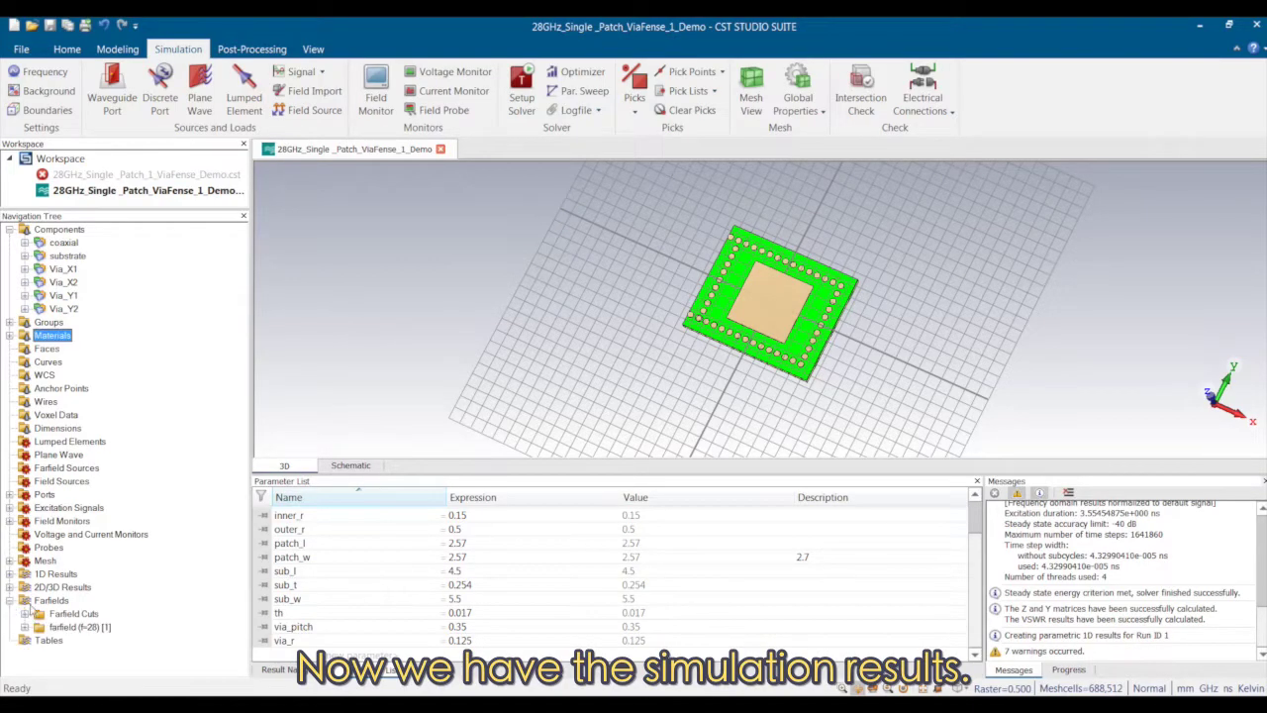
{"action": "left_click", "coordinate": [80, 627]}
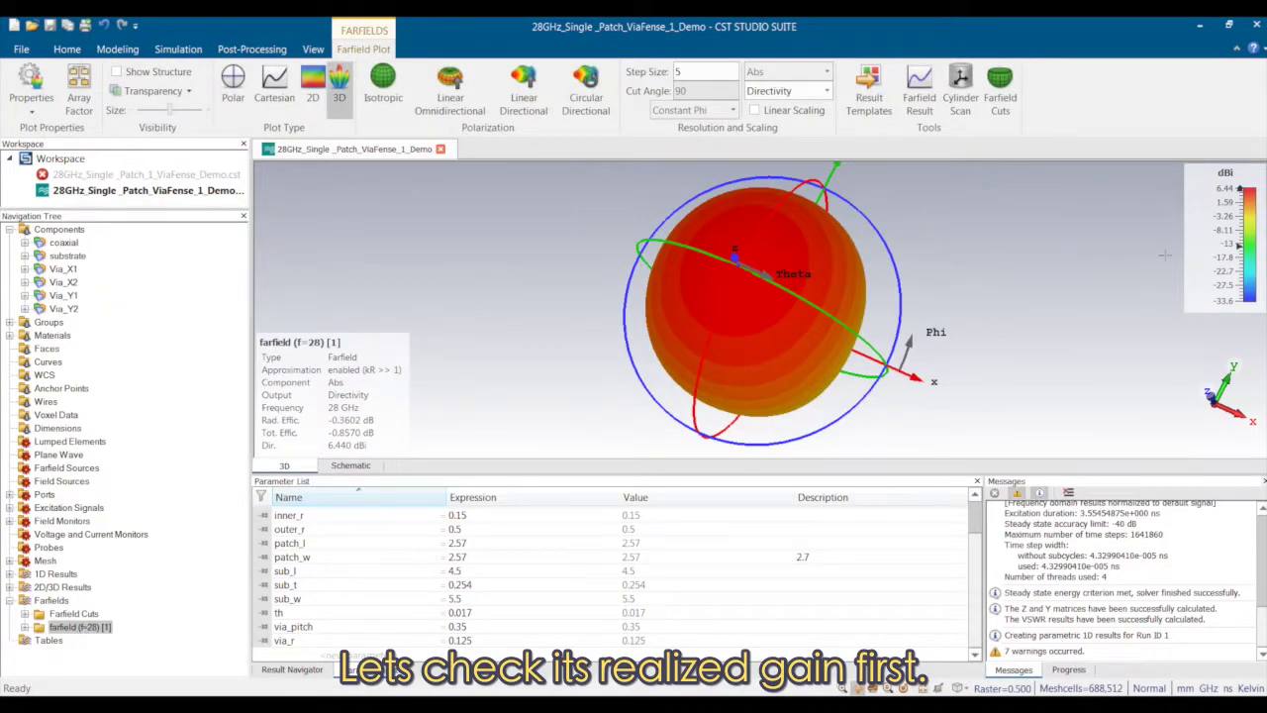
{"action": "left_click", "coordinate": [826, 90]}
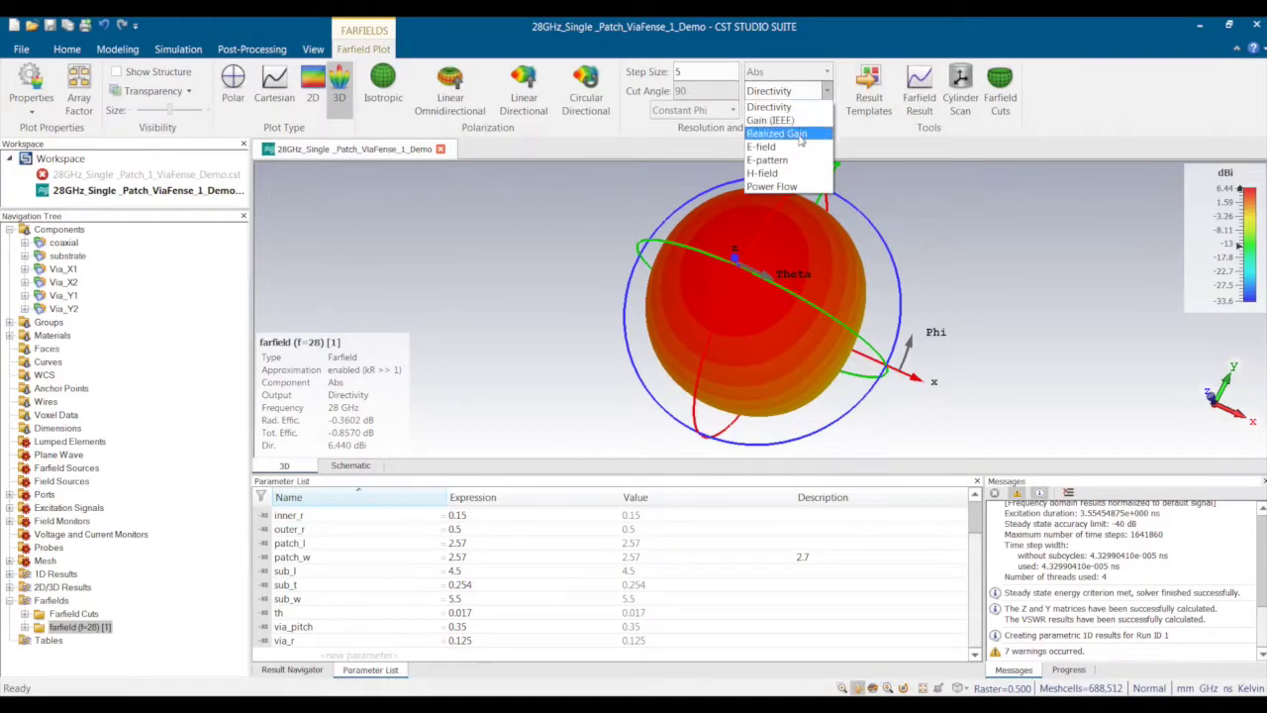
{"action": "left_click", "coordinate": [778, 133]}
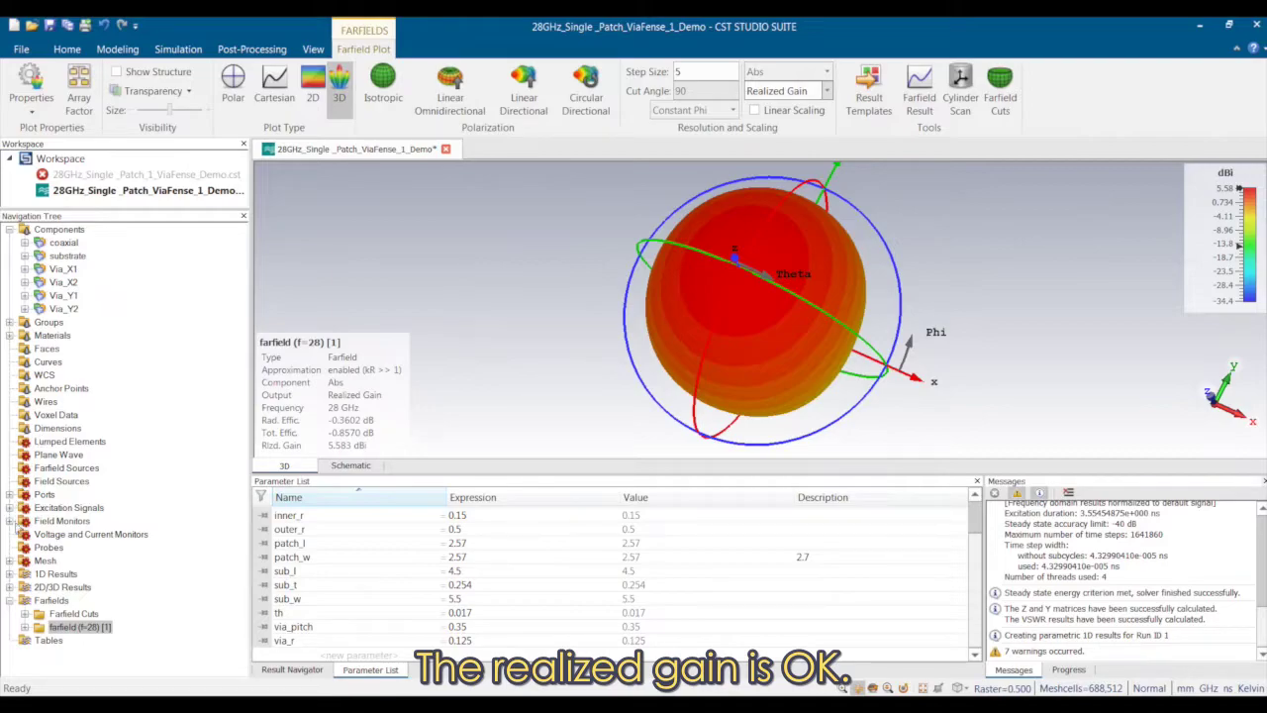
- Open the S1,1 curve from the 1D S-parameter results
{"action": "left_click", "coordinate": [9, 575]}
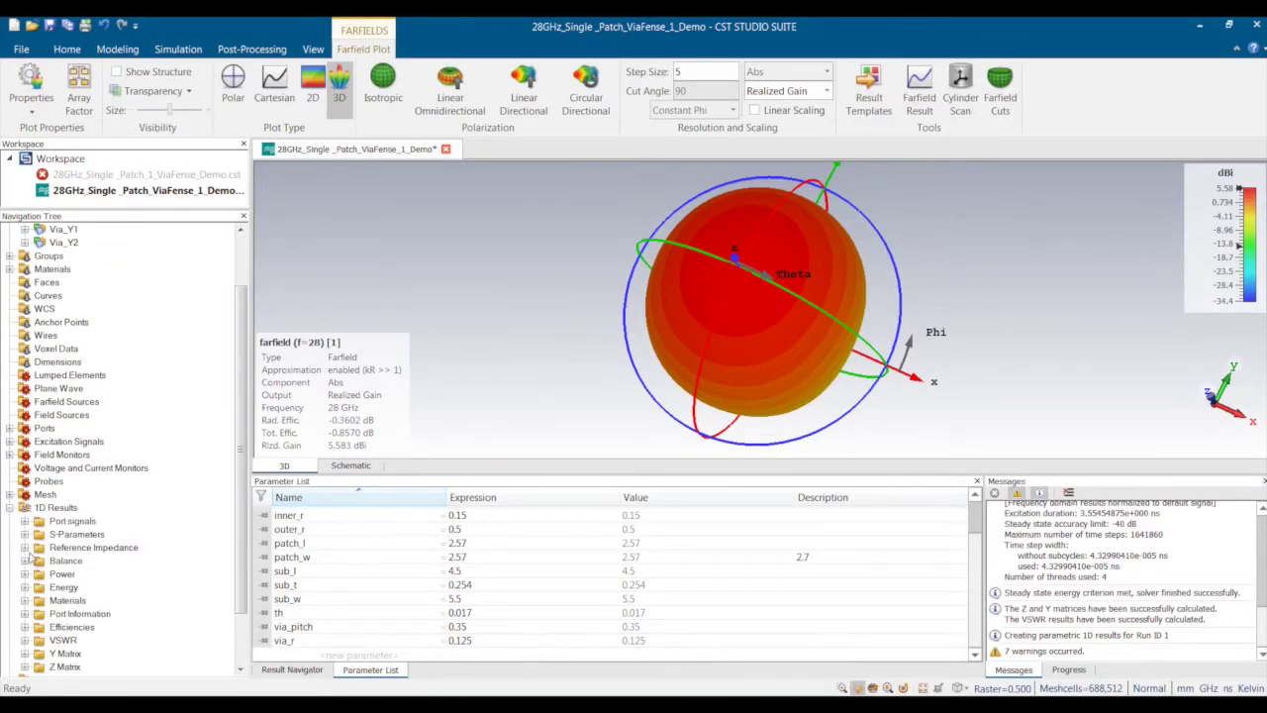
{"action": "left_click", "coordinate": [25, 535]}
{"action": "left_click", "coordinate": [70, 548]}
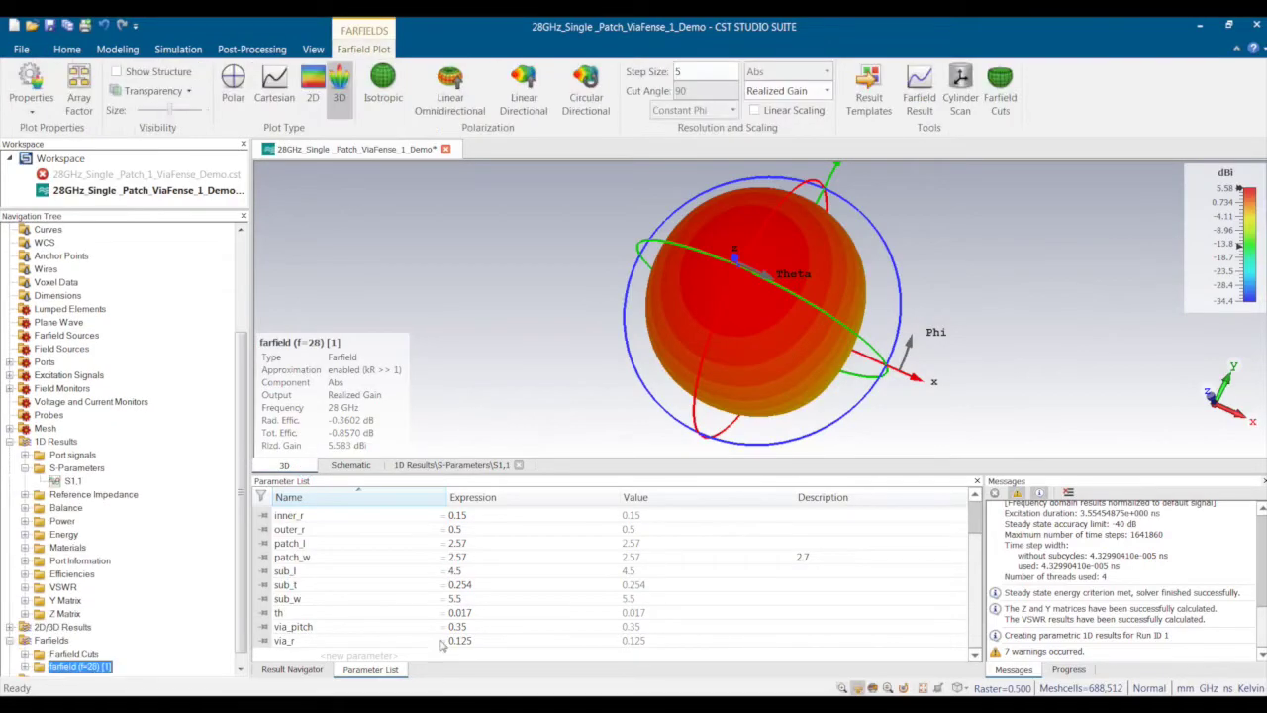
- Set the patch_w parameter to 3.4, delete the current results and update the parametric model
{"action": "left_click", "coordinate": [491, 546]}
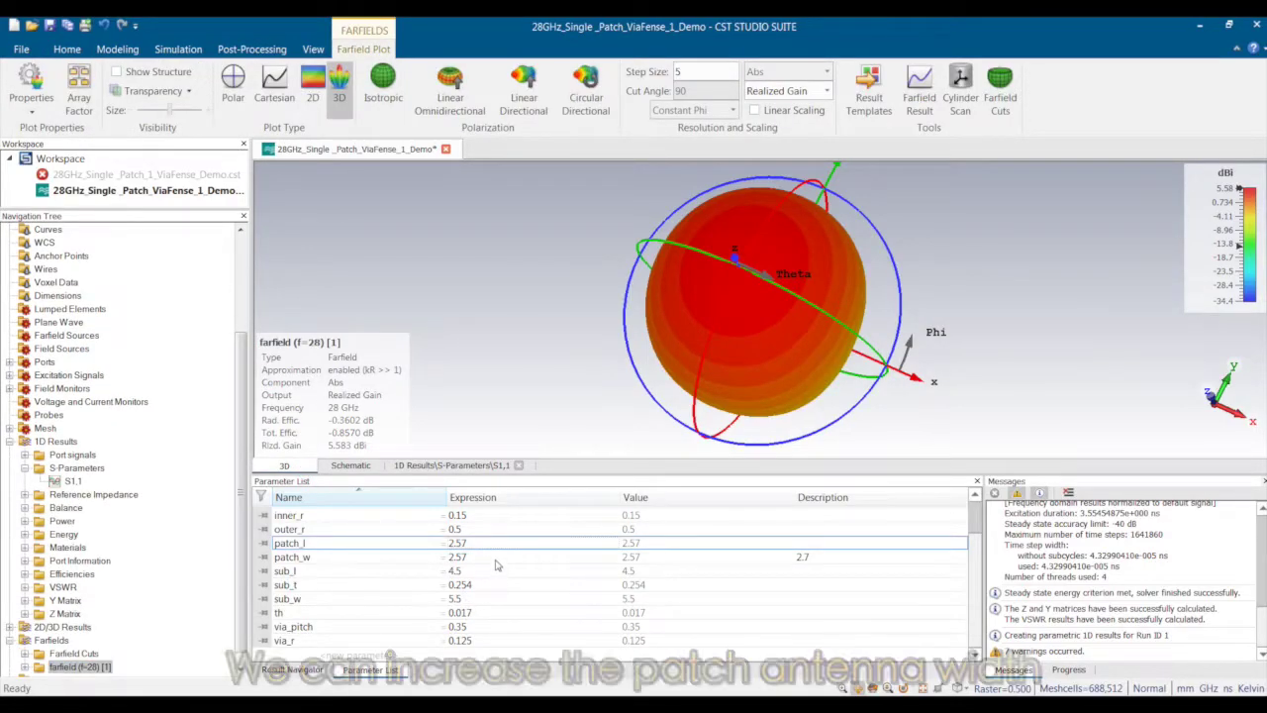
{"action": "double_click", "coordinate": [495, 559]}
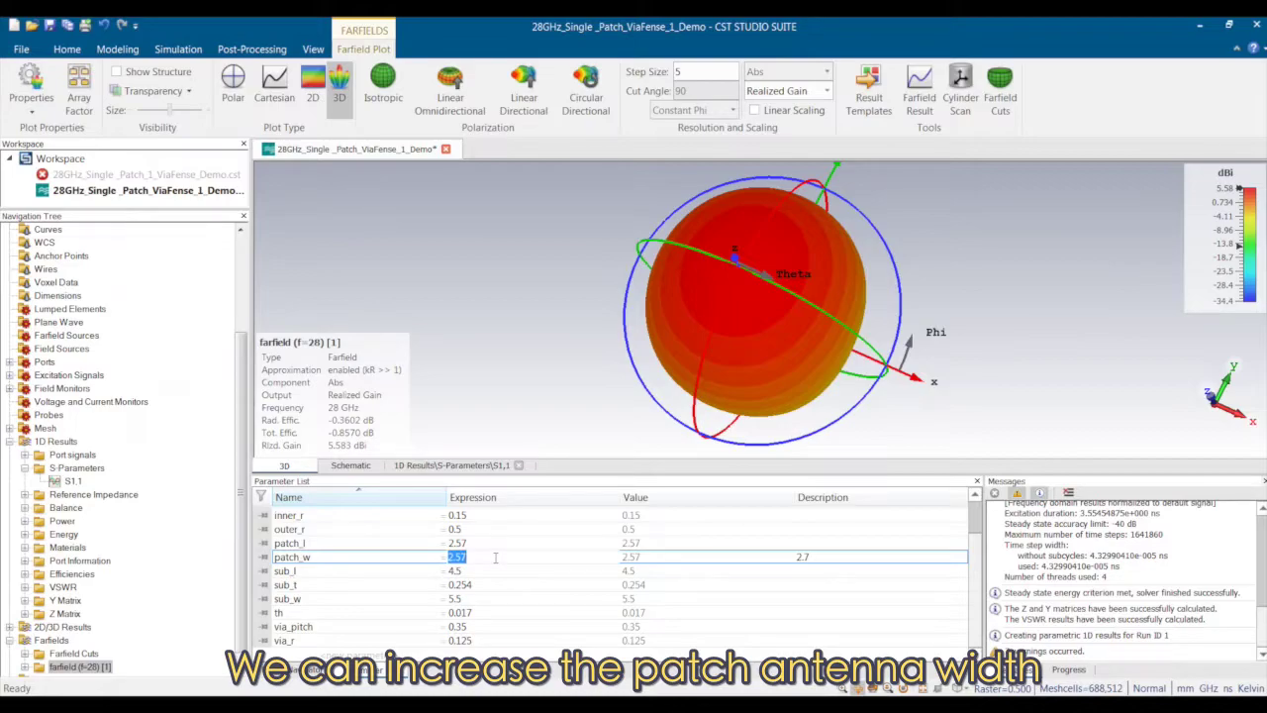
{"action": "type", "text": "3."}
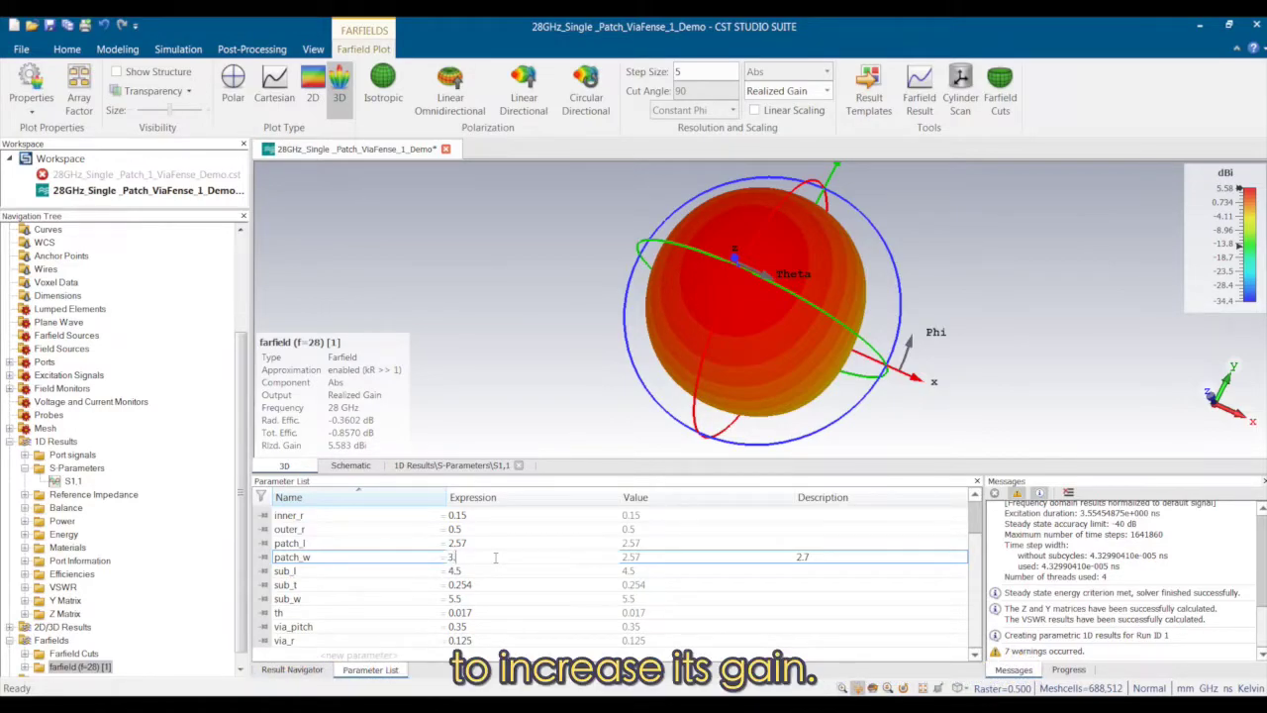
{"action": "type", "text": "4"}
{"action": "key", "text": "Return"}
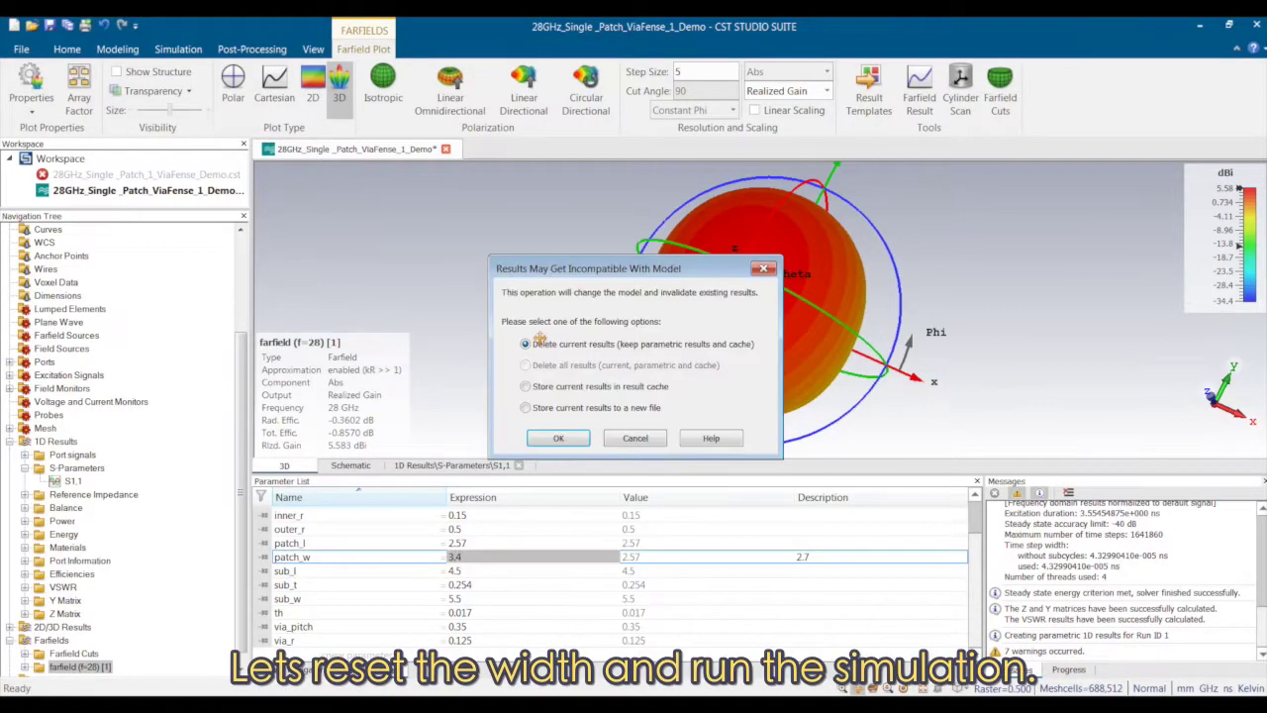
{"action": "left_click", "coordinate": [558, 438]}
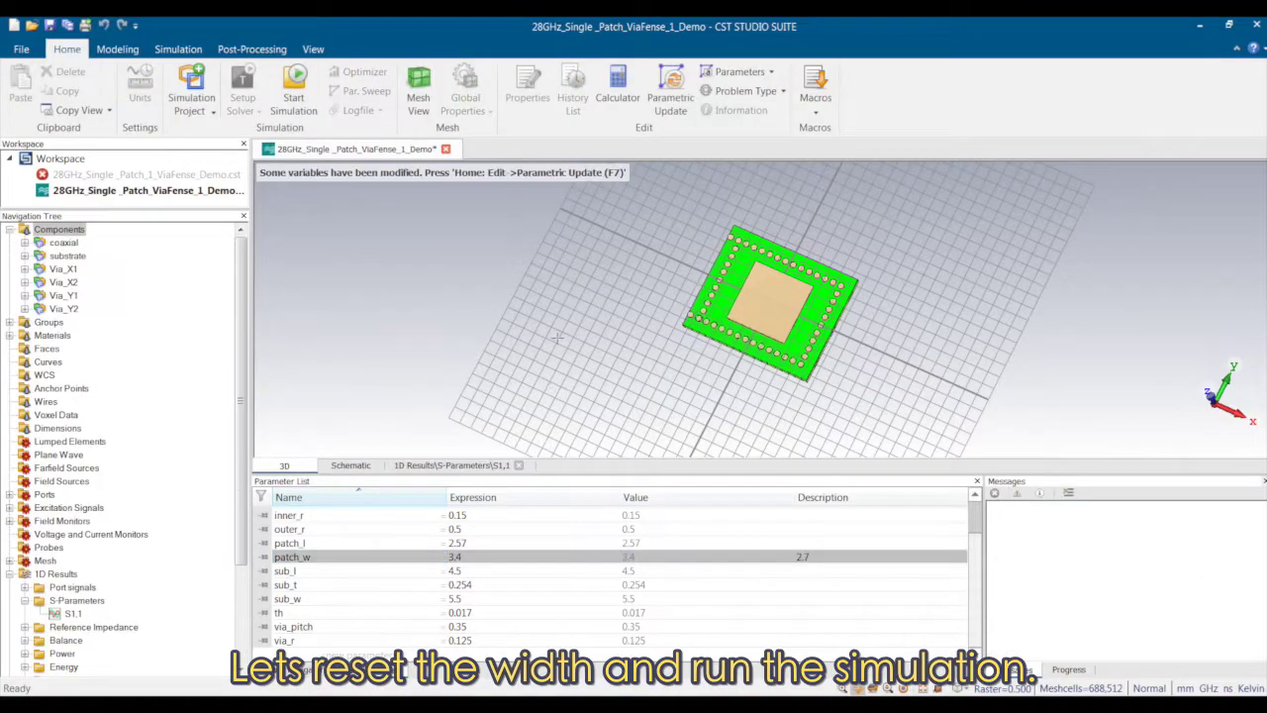
{"action": "key", "text": "F7"}
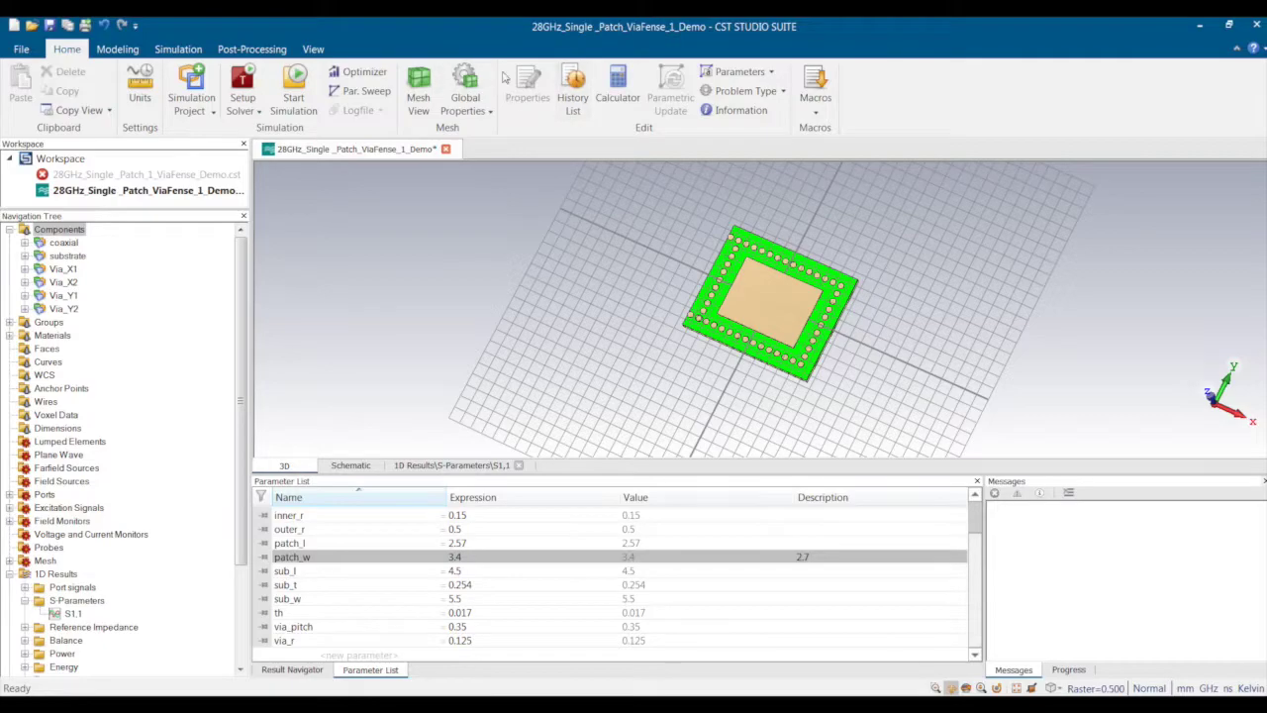
- Run the time domain solver on the widened patch antenna
{"action": "left_click", "coordinate": [178, 49]}
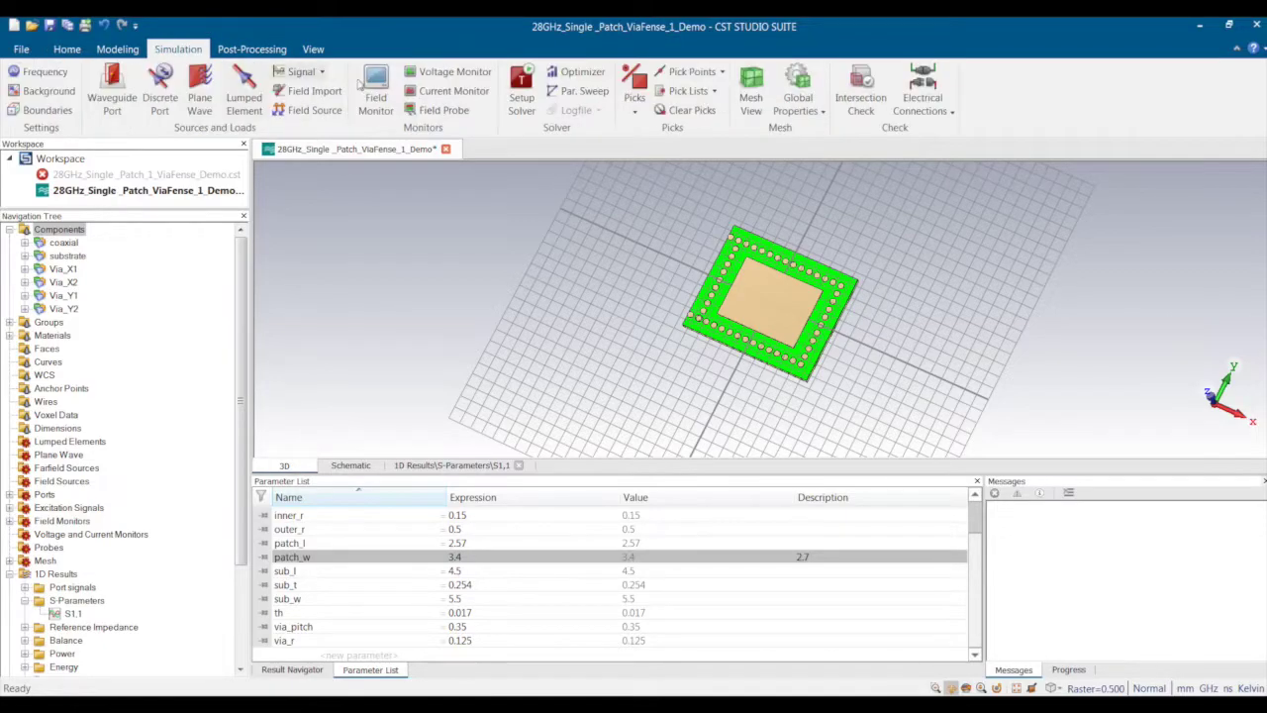
{"action": "left_click", "coordinate": [521, 91]}
{"action": "left_click", "coordinate": [771, 220]}
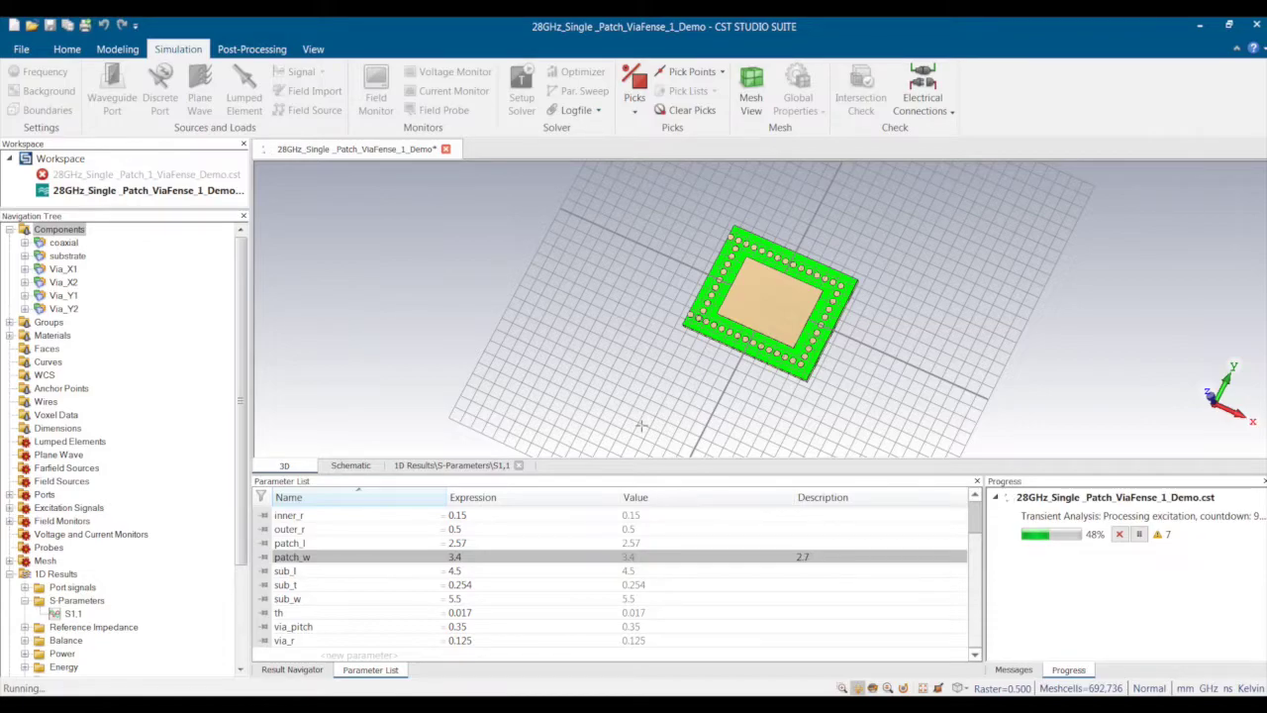
- Compare the S1,1 curves of both patch_w runs, and display the 28 GHz farfield realized gain
{"action": "left_click", "coordinate": [72, 614]}
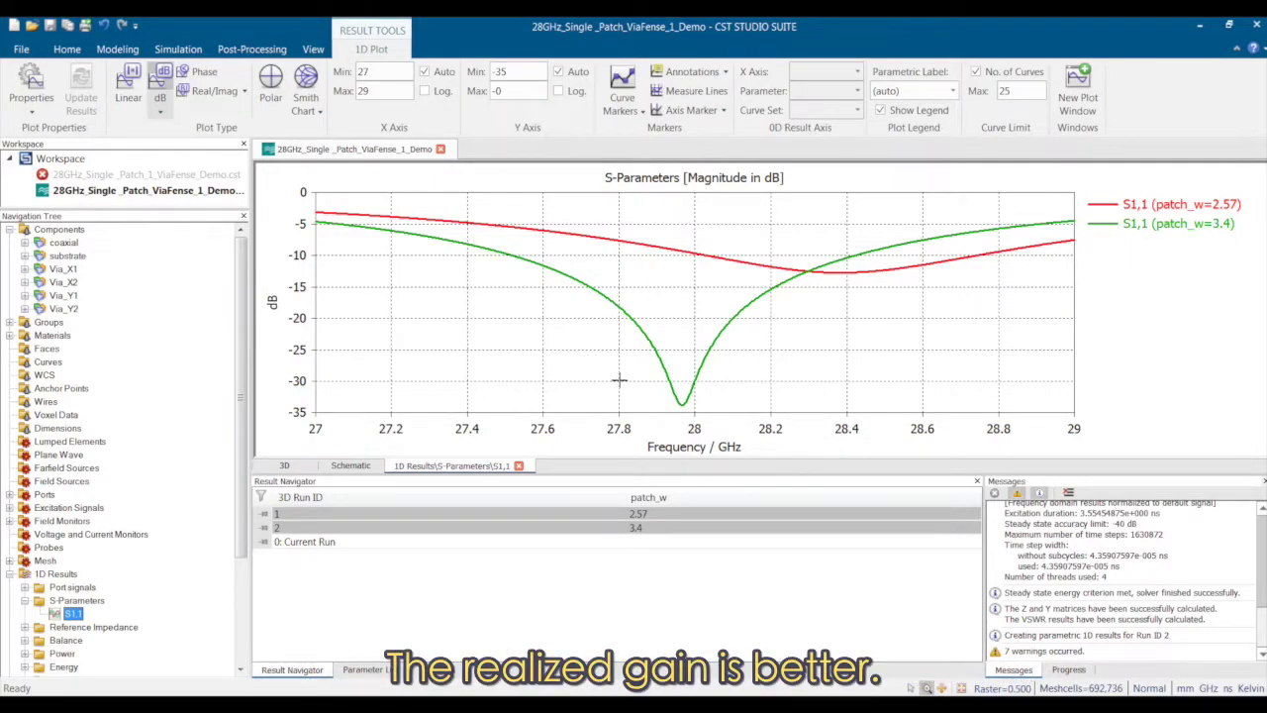
{"action": "left_click", "coordinate": [36, 601]}
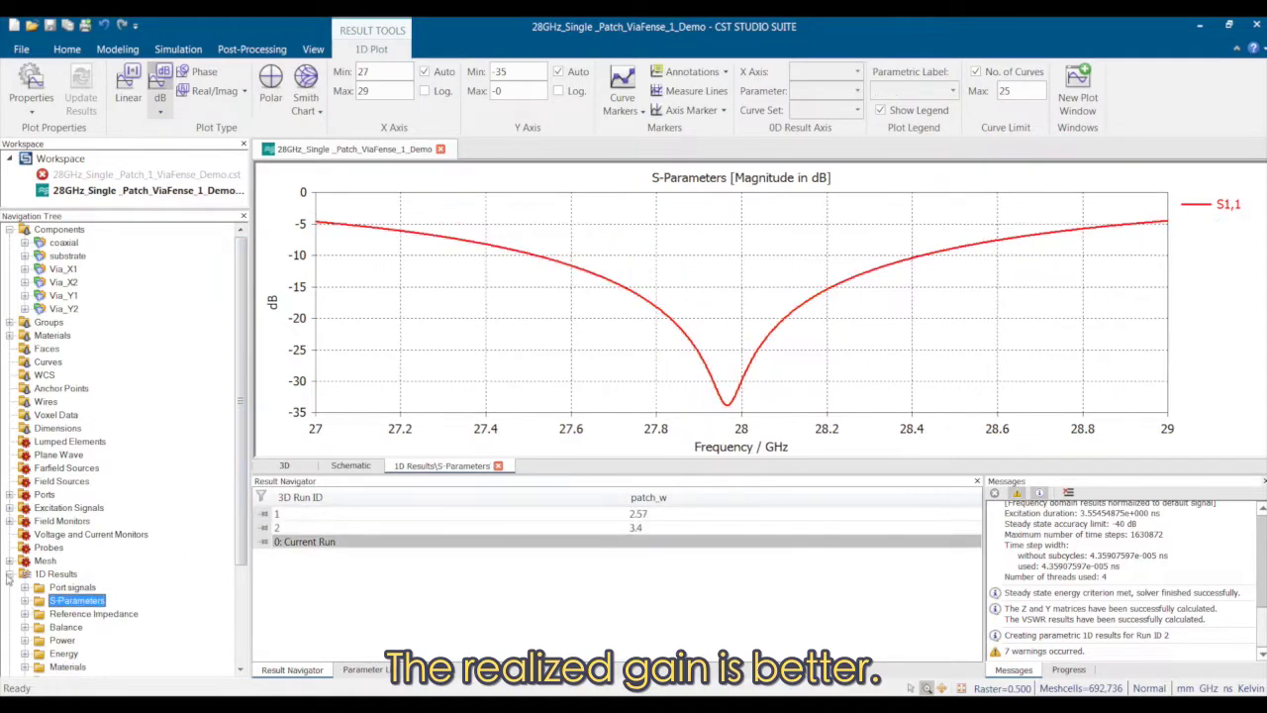
{"action": "left_click", "coordinate": [9, 574]}
{"action": "left_click", "coordinate": [55, 628]}
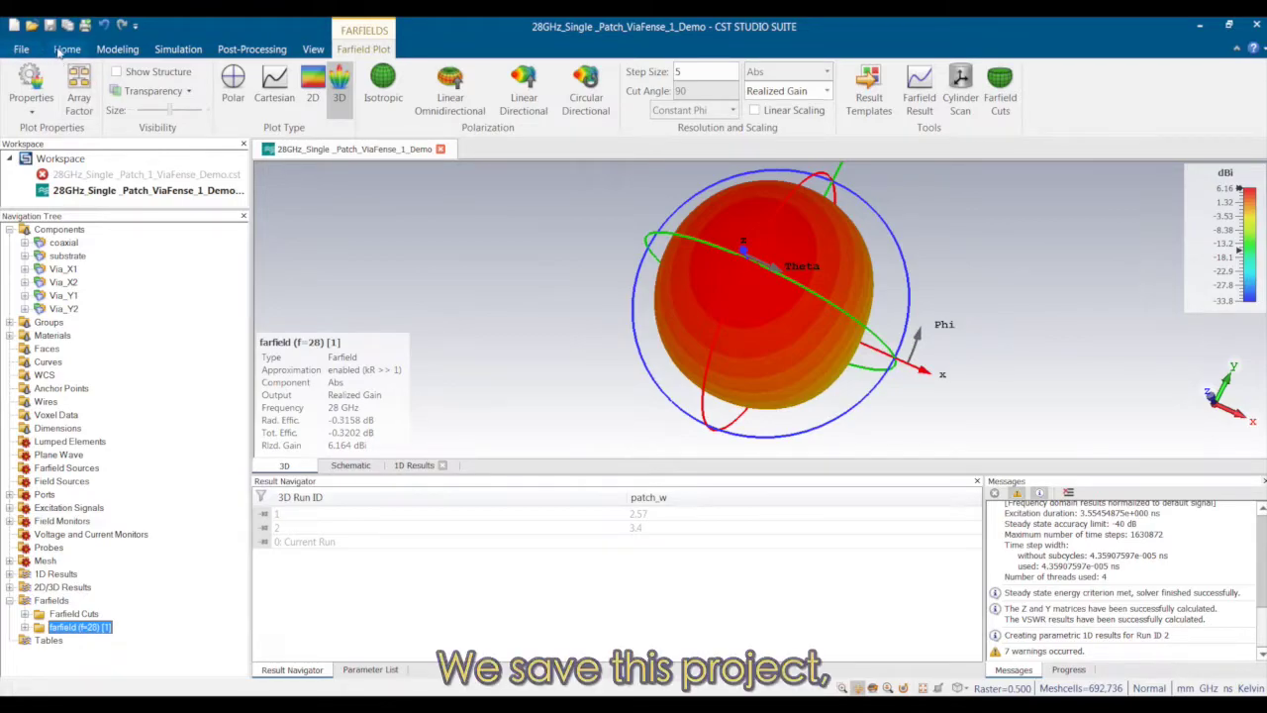
- Save a copy of the project as 28GHz_Single _Patch_ViaFense_1_1_Demo
{"action": "left_click", "coordinate": [21, 49]}
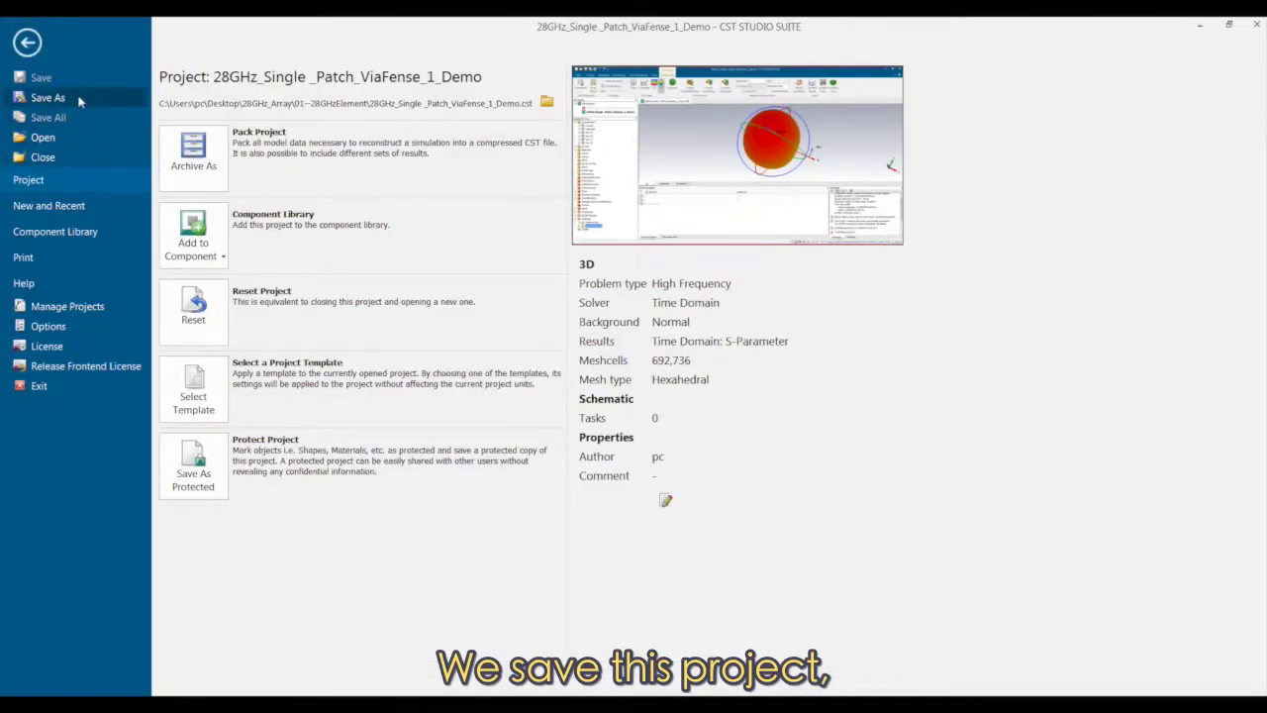
{"action": "left_click", "coordinate": [48, 97]}
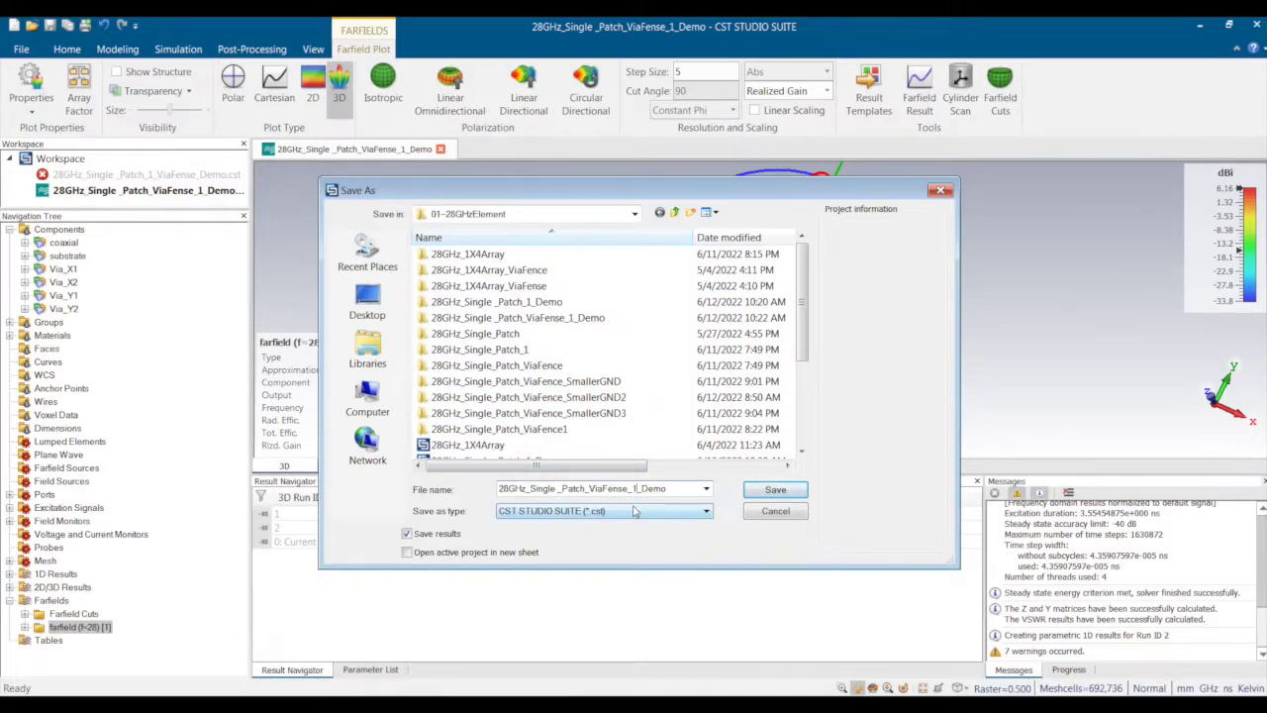
{"action": "type", "text": "1_"}
{"action": "left_click", "coordinate": [765, 489]}
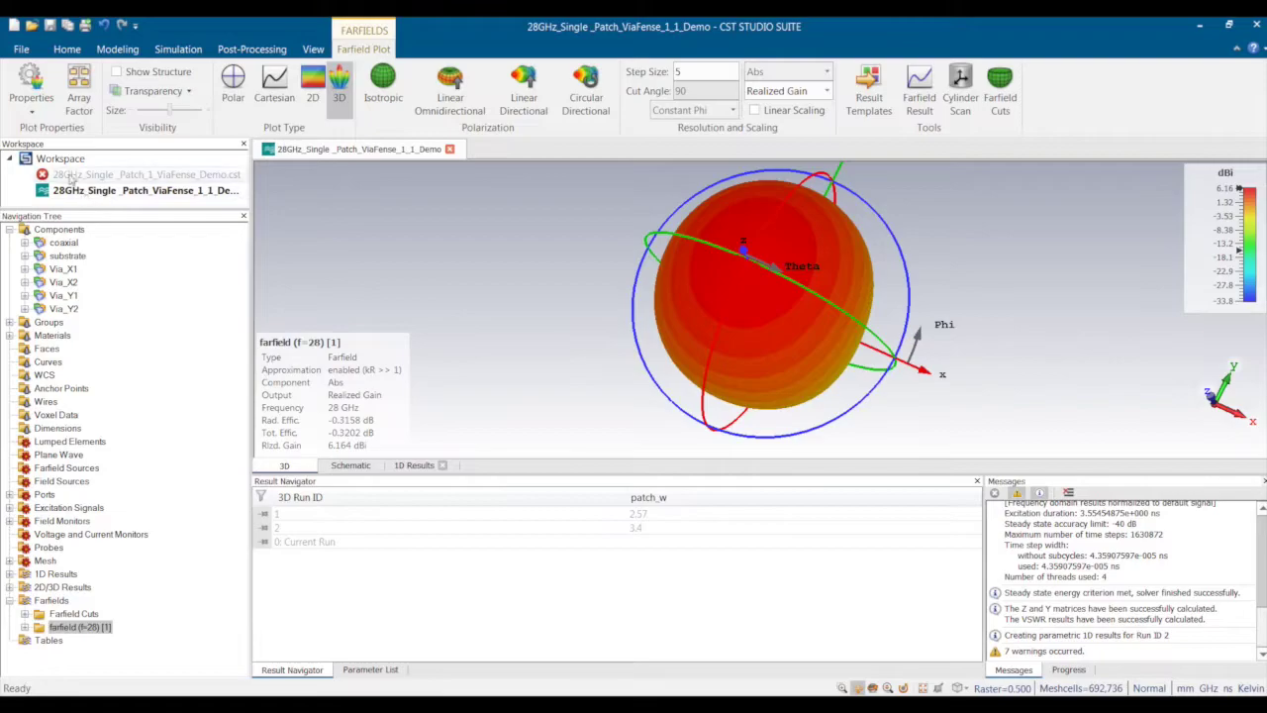
- Set the repetition factor of the Via_X1 via's translate operation to 13, deleting current and parametric results
{"action": "left_click", "coordinate": [74, 232]}
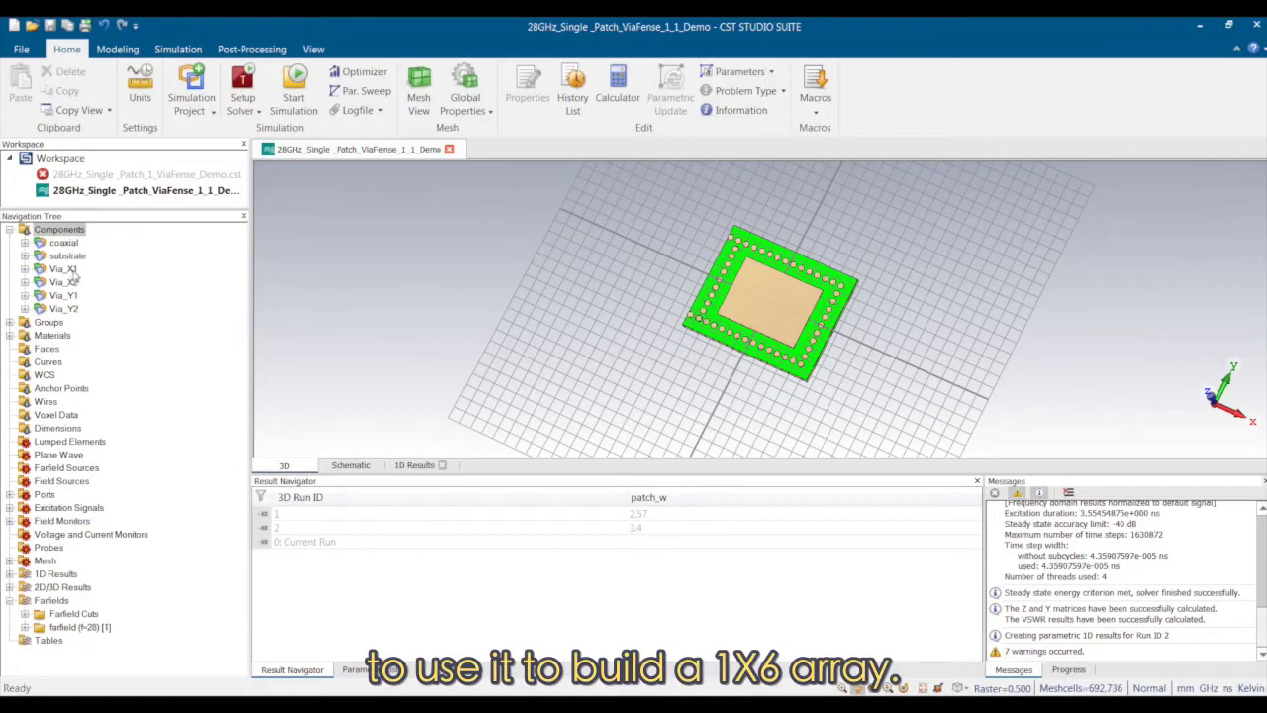
{"action": "left_click", "coordinate": [69, 270]}
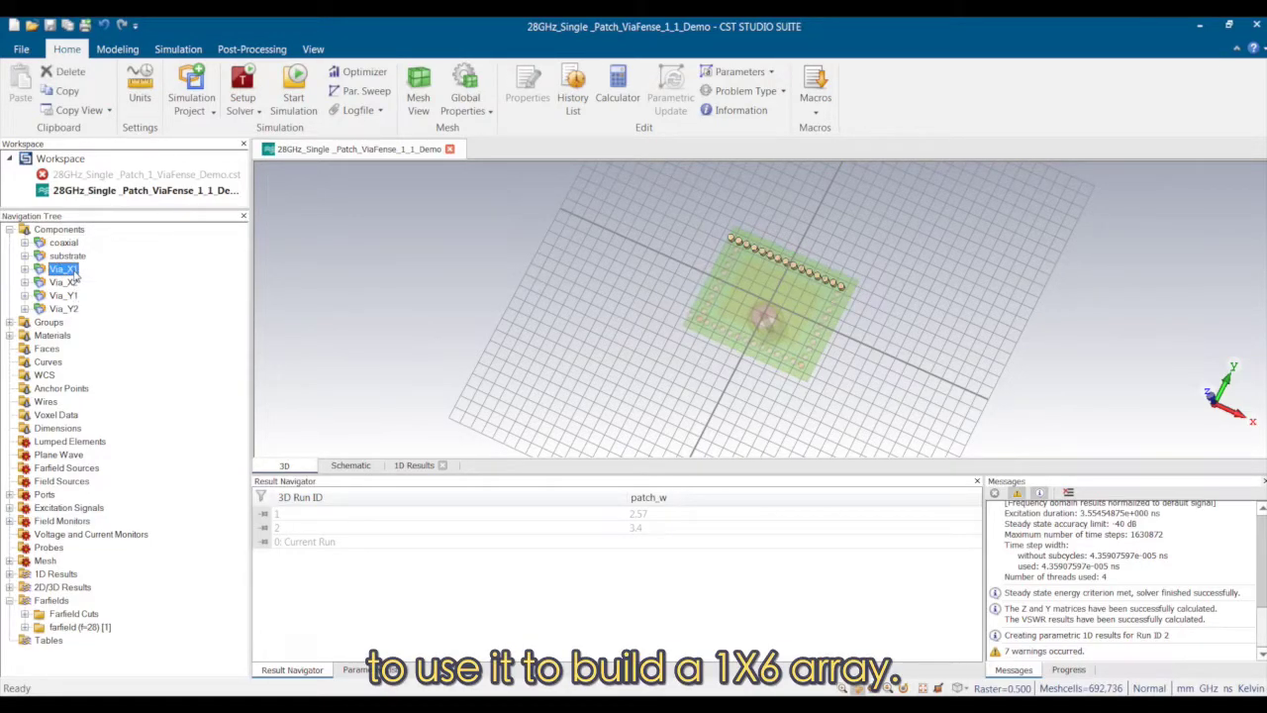
{"action": "left_click", "coordinate": [25, 269]}
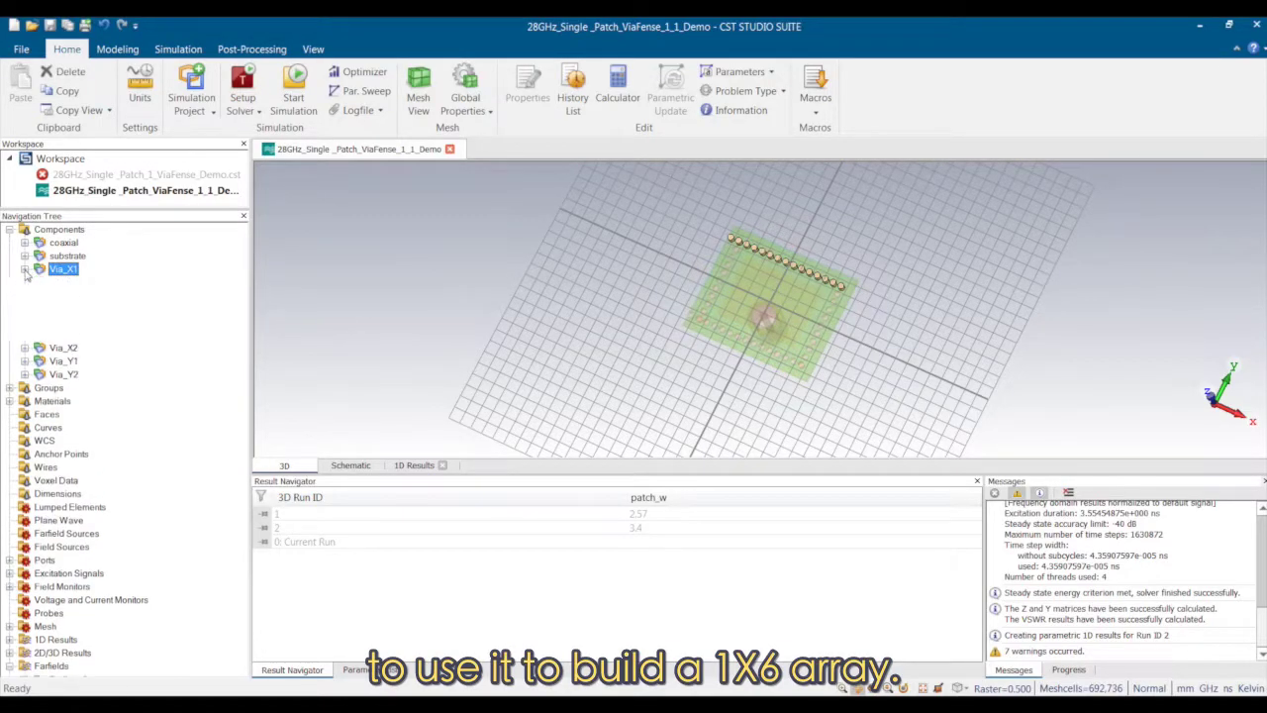
{"action": "left_click", "coordinate": [66, 283]}
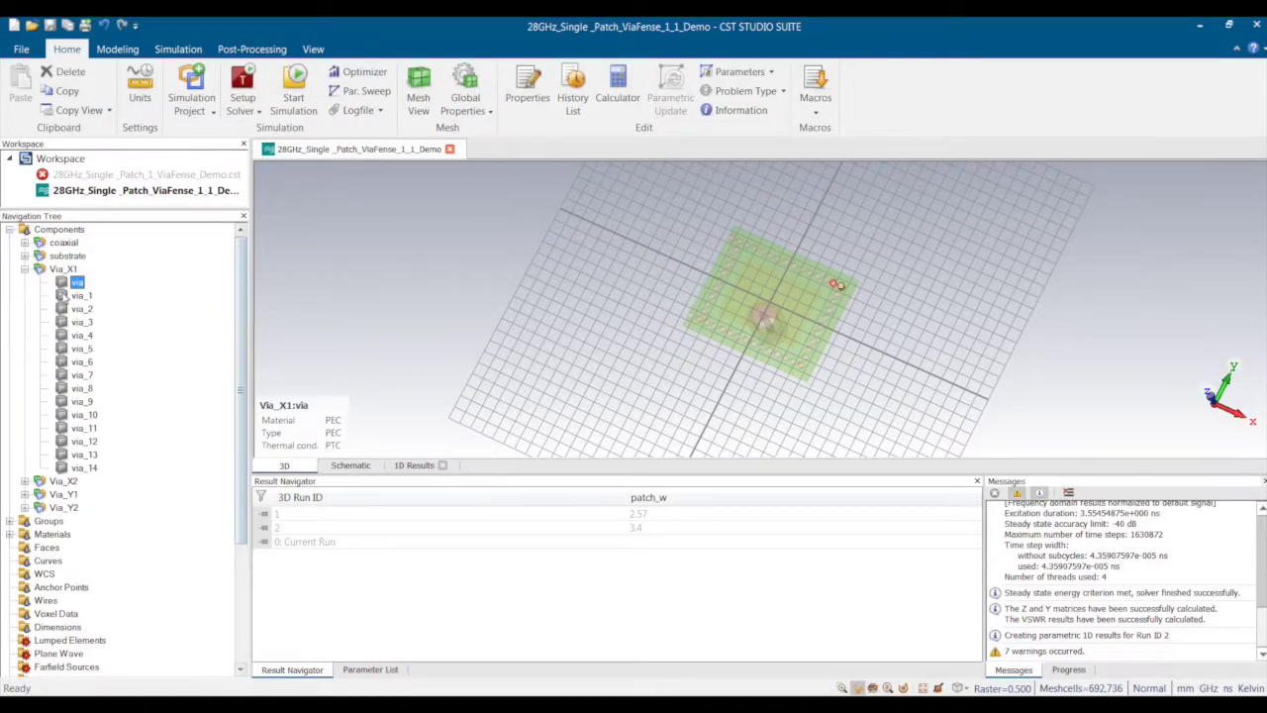
{"action": "double_click", "coordinate": [77, 287]}
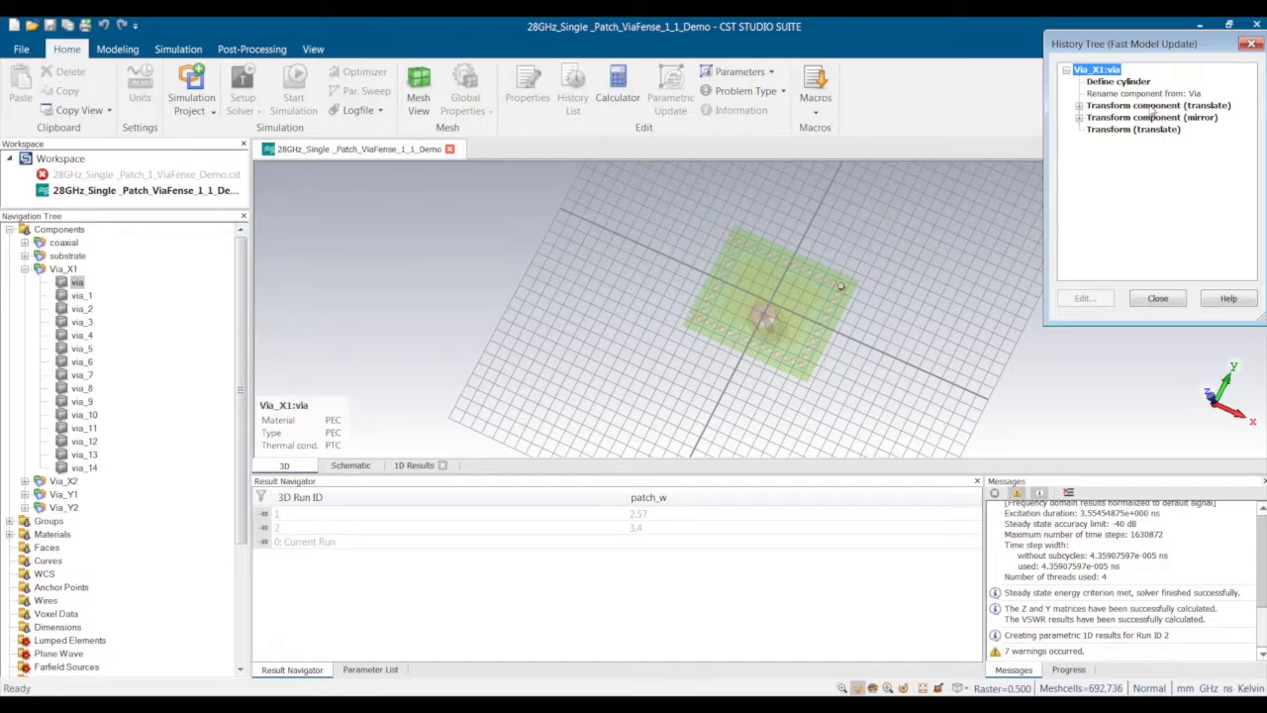
{"action": "double_click", "coordinate": [1145, 109]}
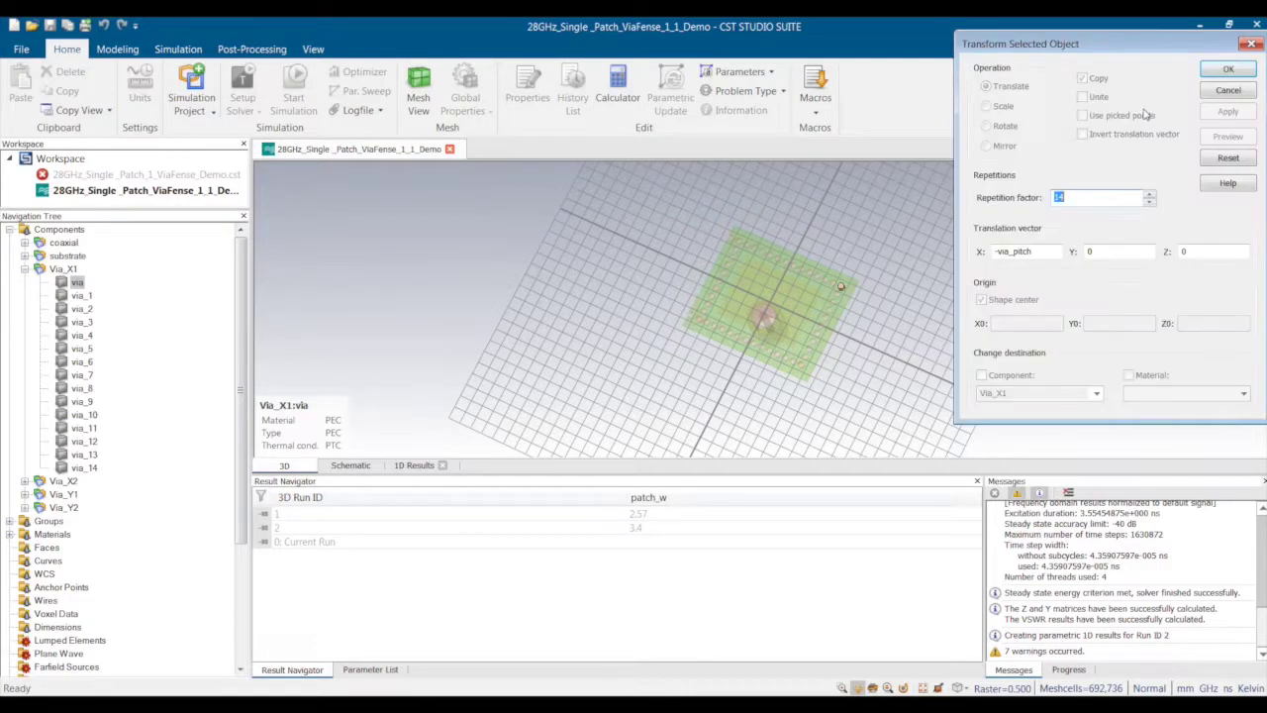
{"action": "left_click", "coordinate": [1091, 198]}
{"action": "left_click", "coordinate": [1229, 69]}
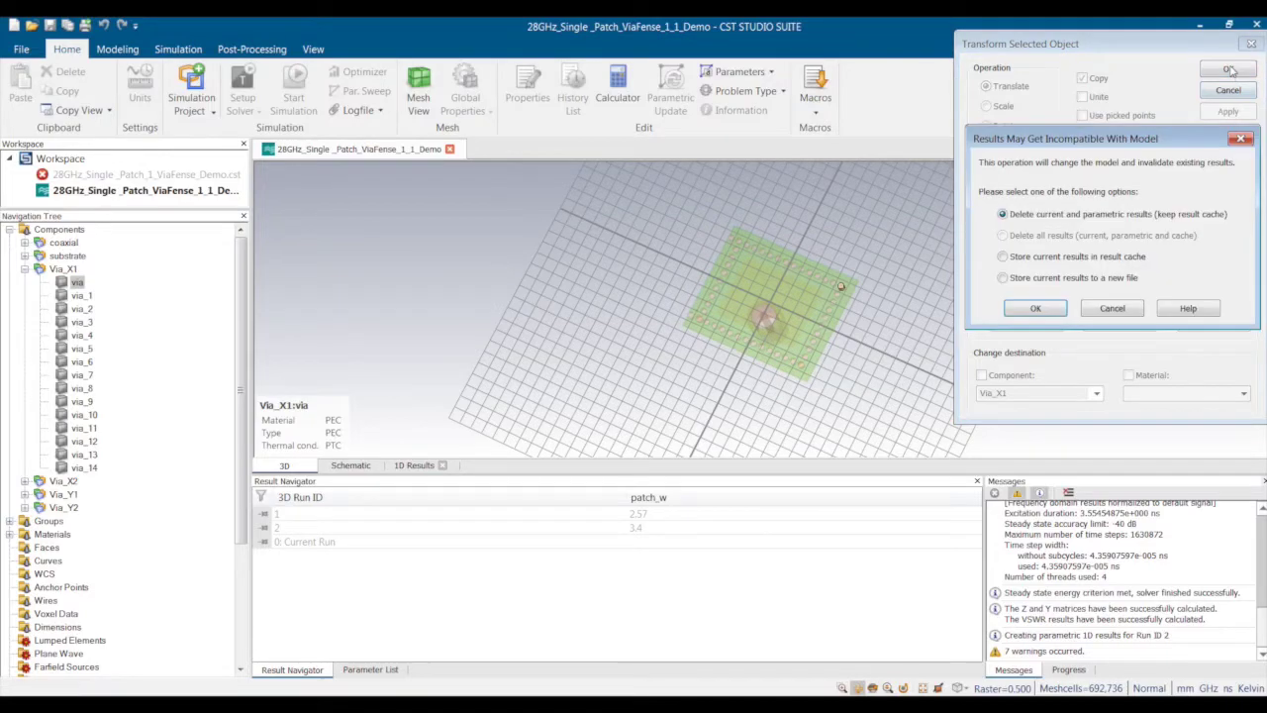
{"action": "left_click", "coordinate": [1046, 308]}
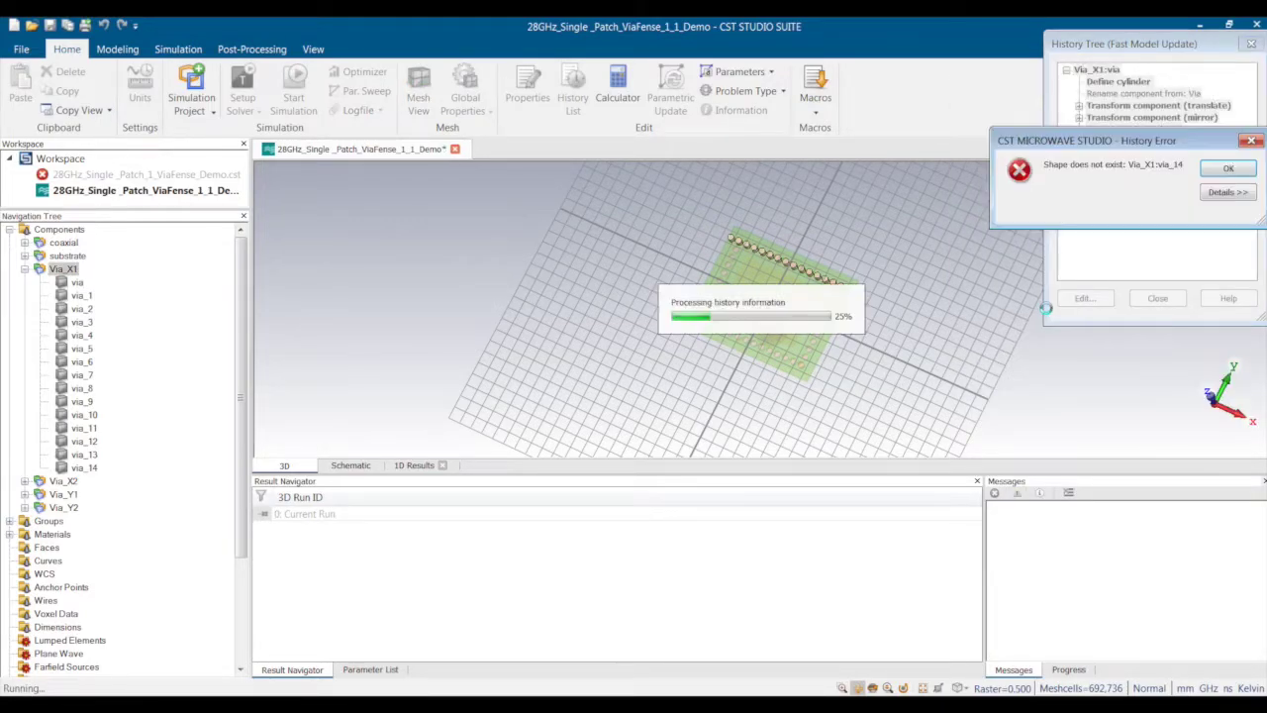
- Dismiss the history error, keep the edited model by opening the history list, and close the list
{"action": "left_click", "coordinate": [1234, 173]}
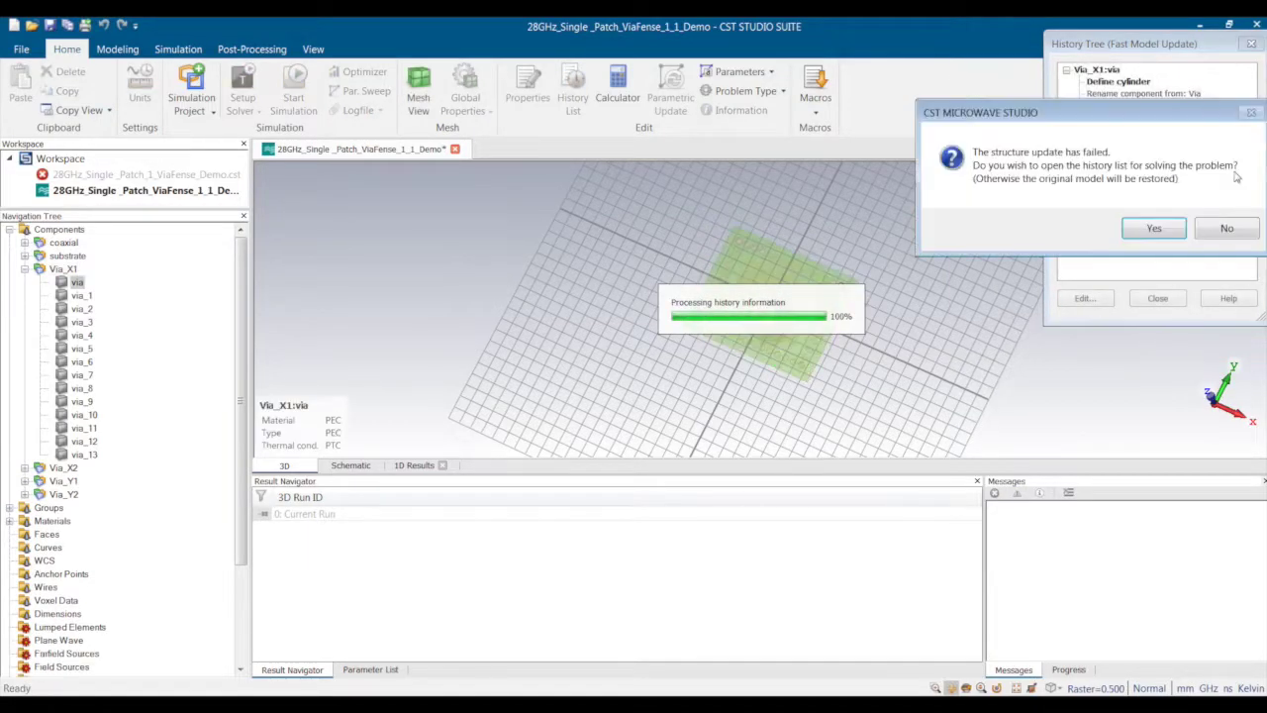
{"action": "left_click", "coordinate": [1155, 229]}
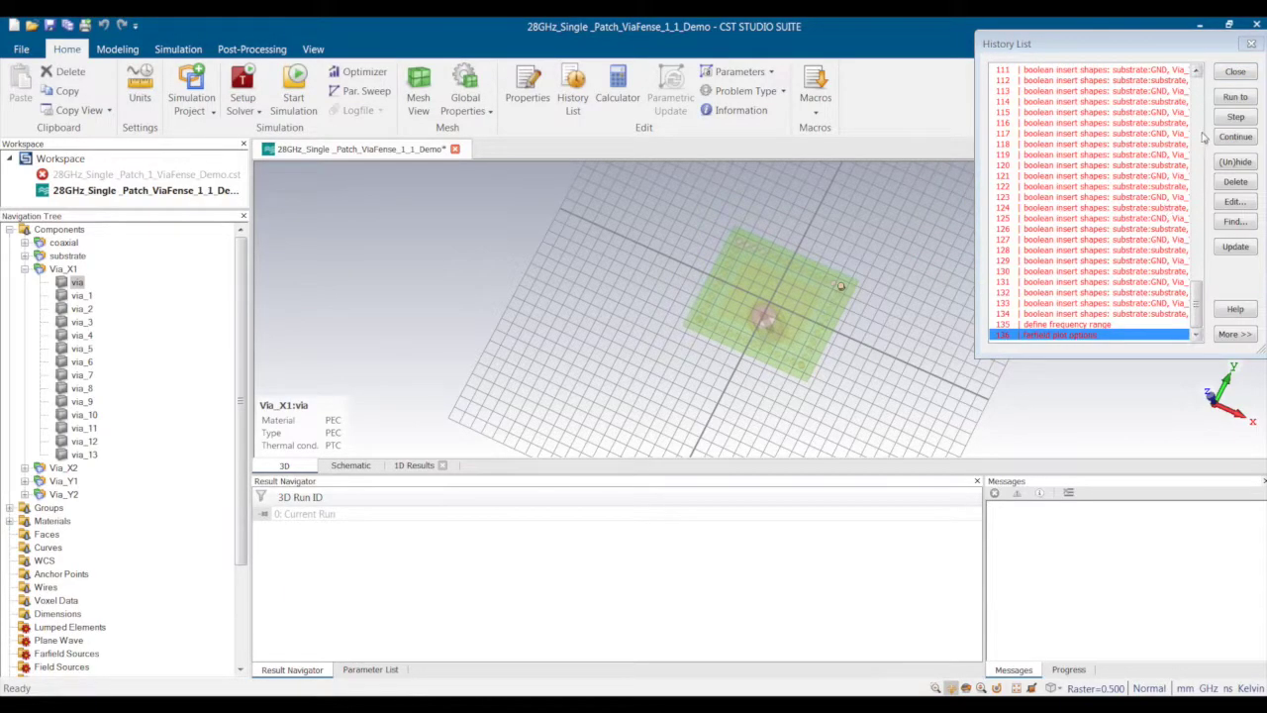
{"action": "left_click", "coordinate": [1252, 45]}
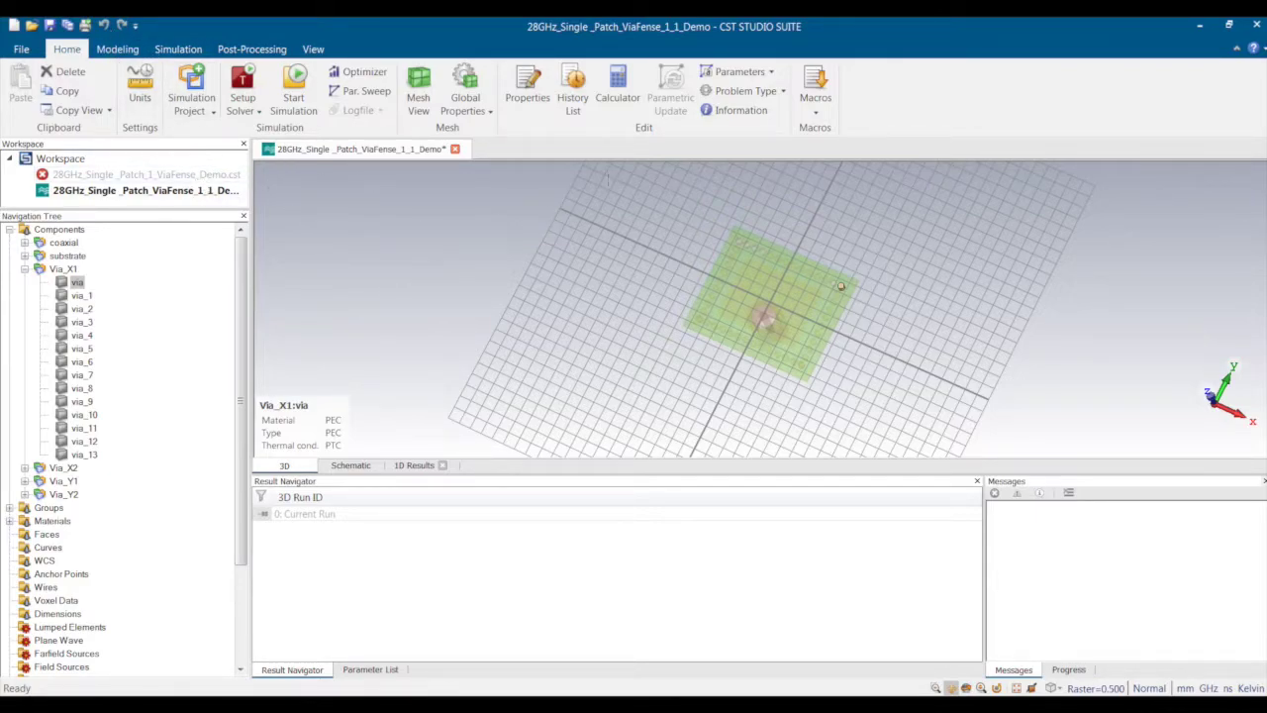
- Inspect the via fence corner on the full model and save the project, accepting remaining history operations as hidden steps
{"action": "left_click", "coordinate": [60, 230]}
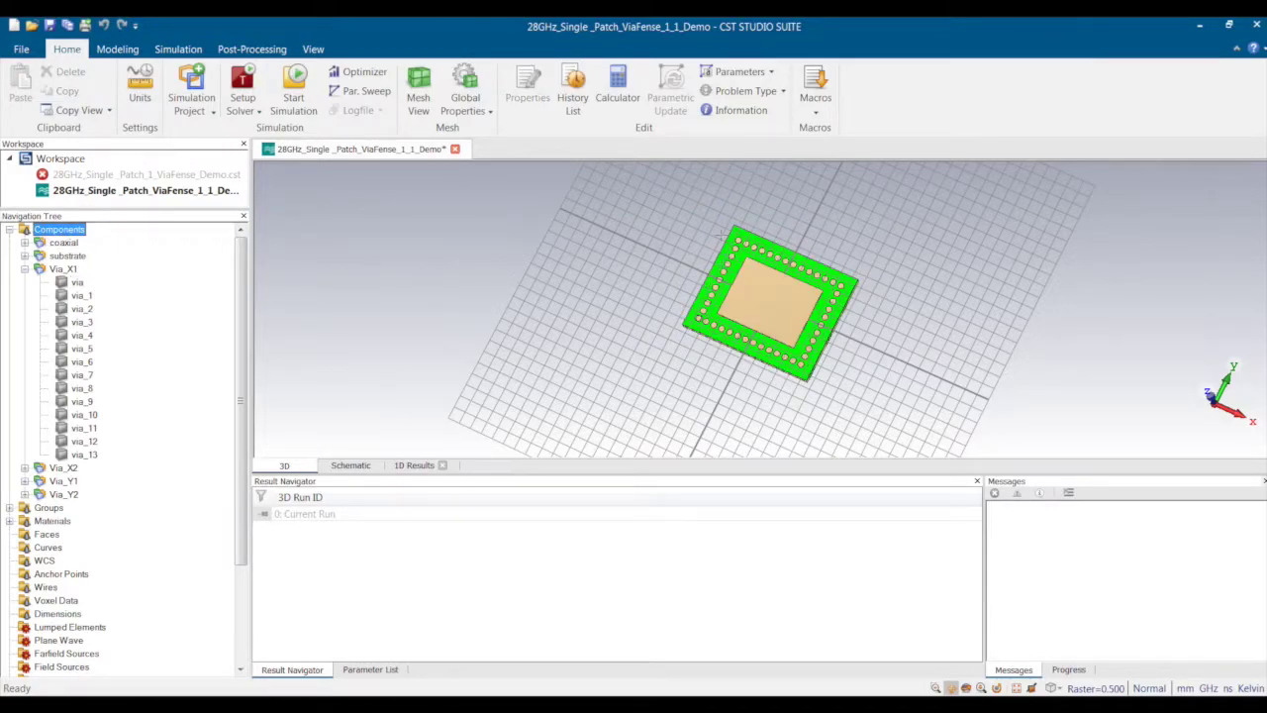
{"action": "scroll", "coordinate": [650, 313], "scroll_direction": "up", "scroll_amount": 10}
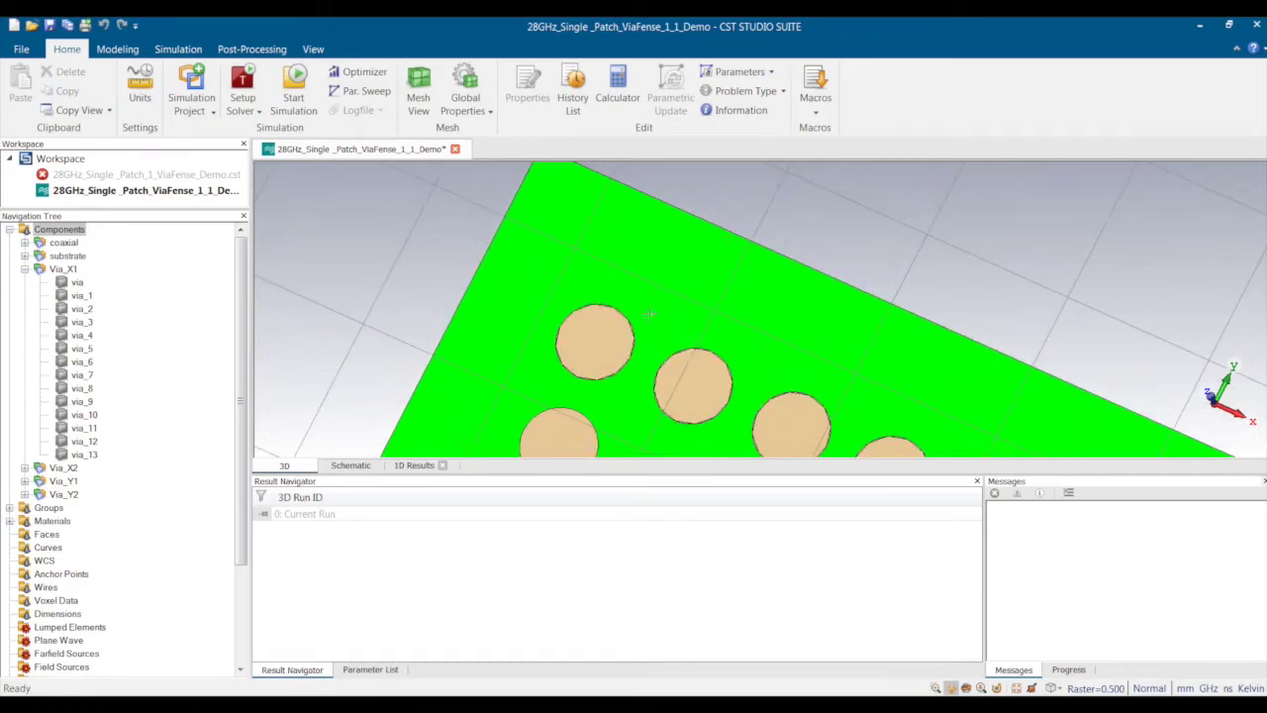
{"action": "scroll", "coordinate": [651, 313], "scroll_direction": "down", "scroll_amount": 10}
{"action": "scroll", "coordinate": [646, 364], "scroll_direction": "up", "scroll_amount": 2}
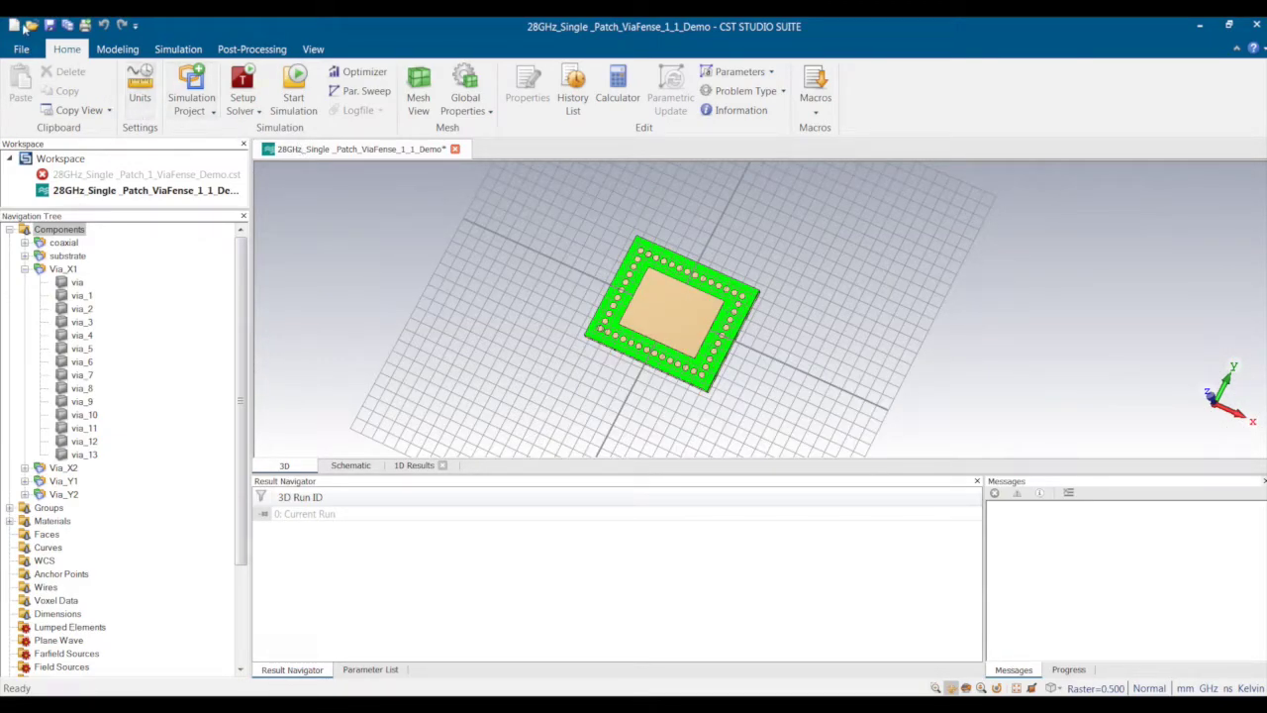
{"action": "left_click", "coordinate": [50, 26]}
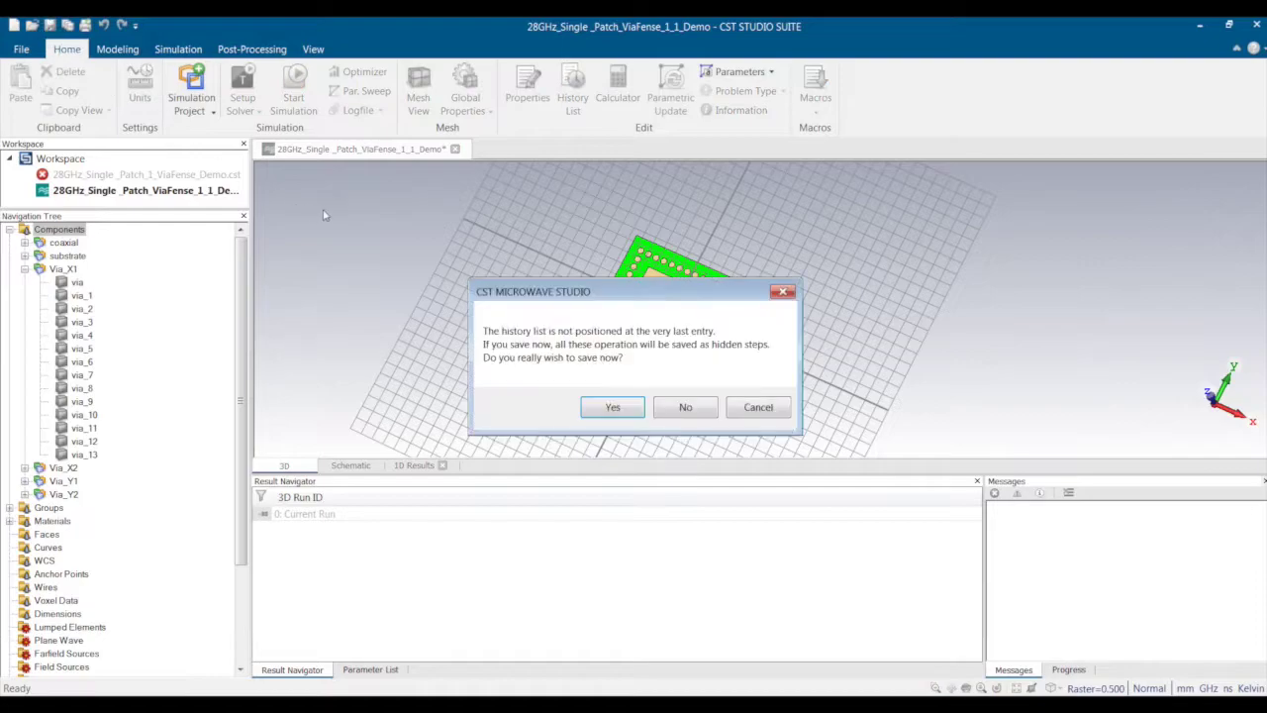
{"action": "left_click", "coordinate": [610, 409]}
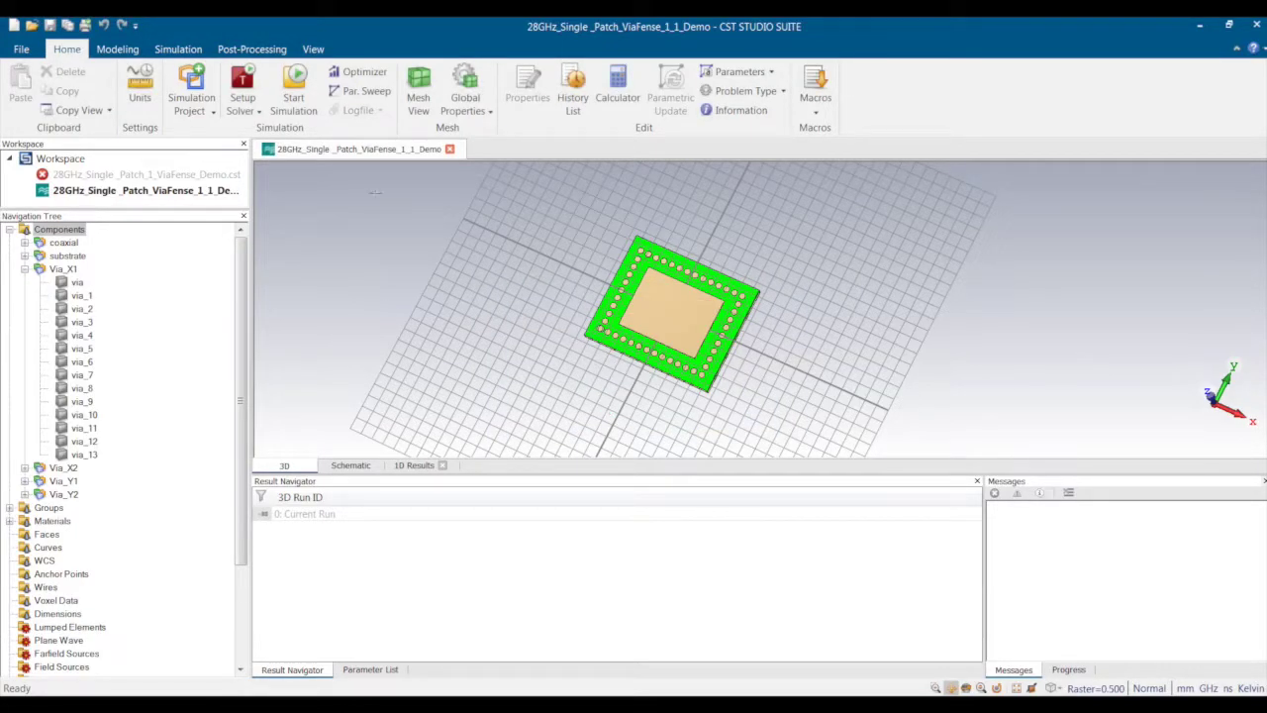
- Start a new project template for Antennas with the Planar (Patch, Slot, etc.) workflow, accepting the Time Domain solver and default units
{"action": "left_click", "coordinate": [21, 49]}
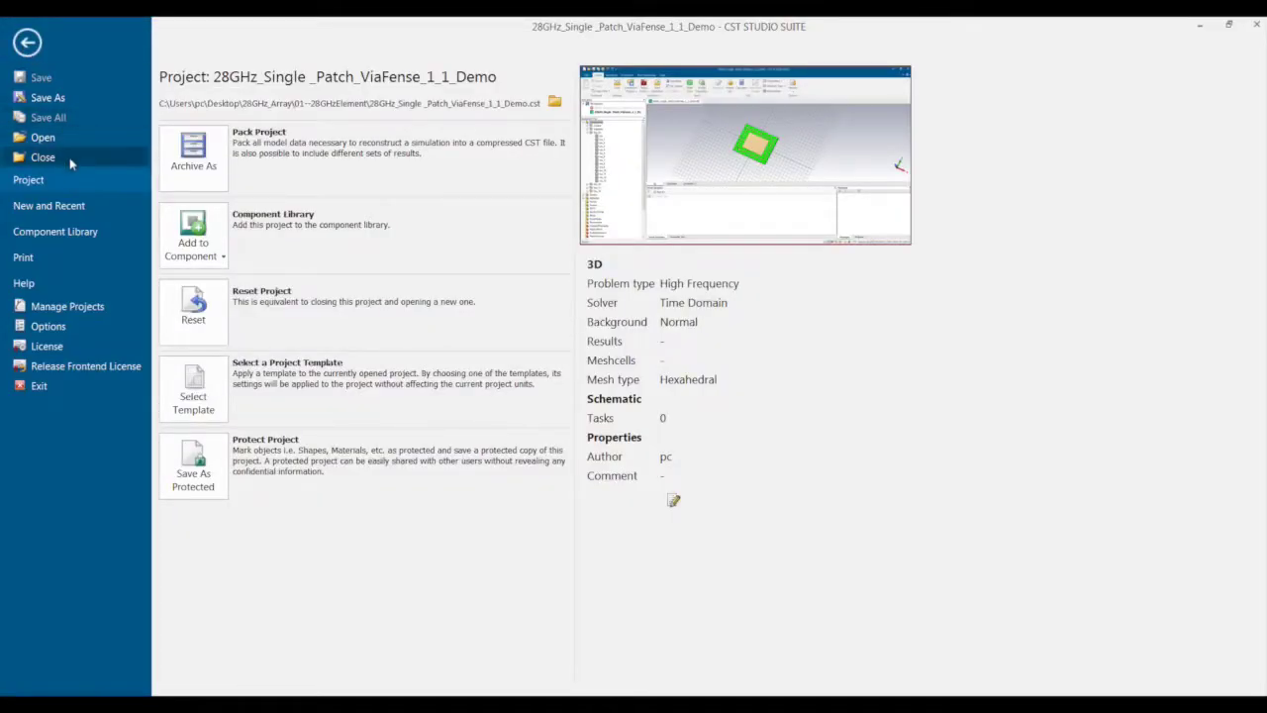
{"action": "left_click", "coordinate": [71, 207]}
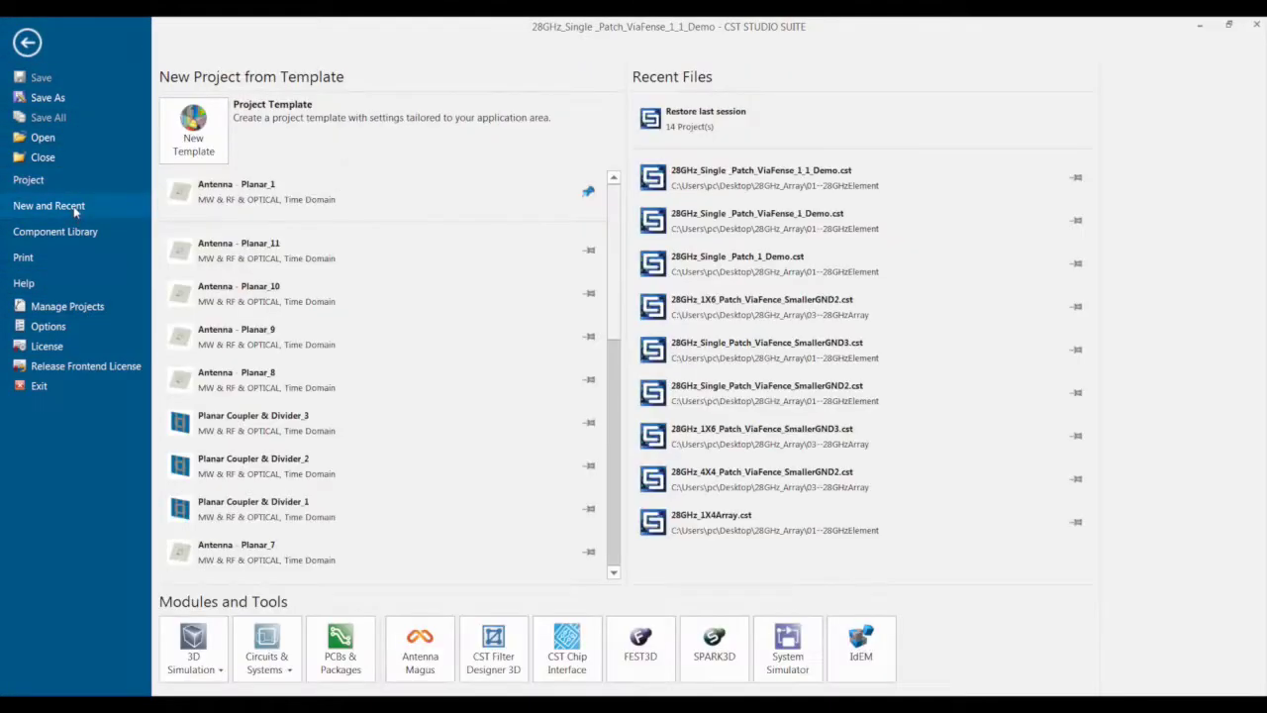
{"action": "left_click", "coordinate": [211, 131]}
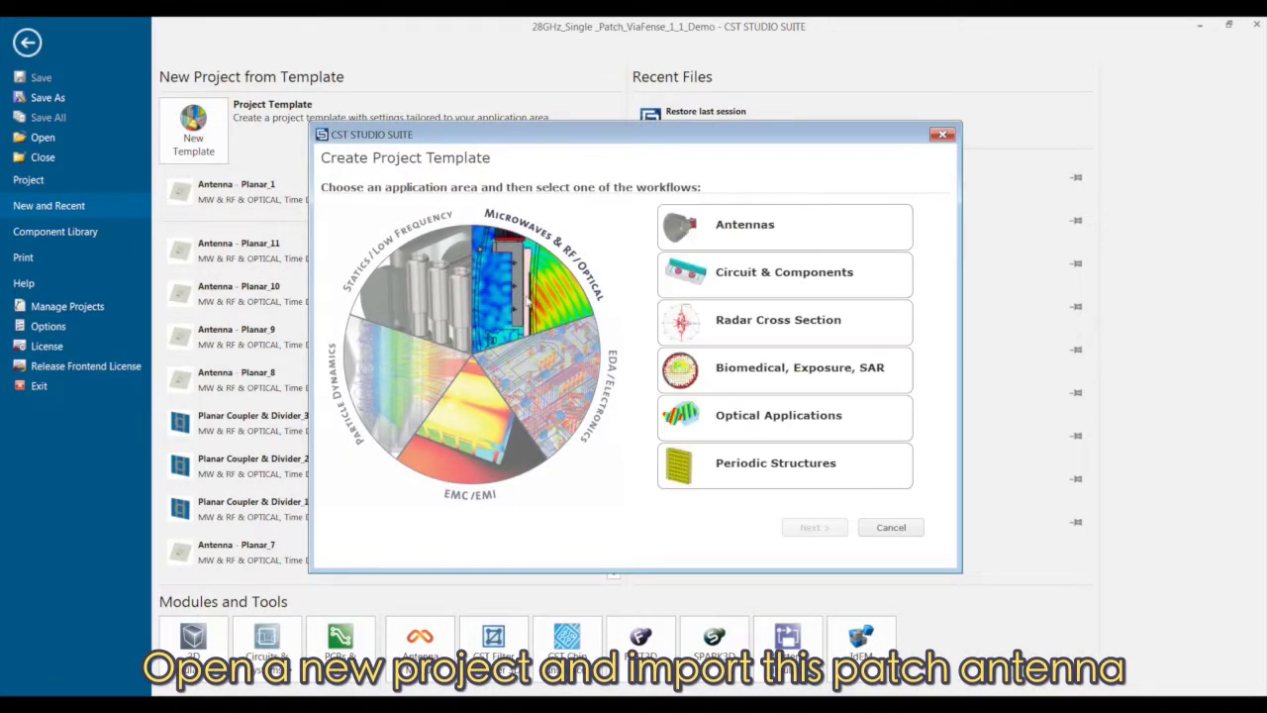
{"action": "left_click", "coordinate": [728, 229]}
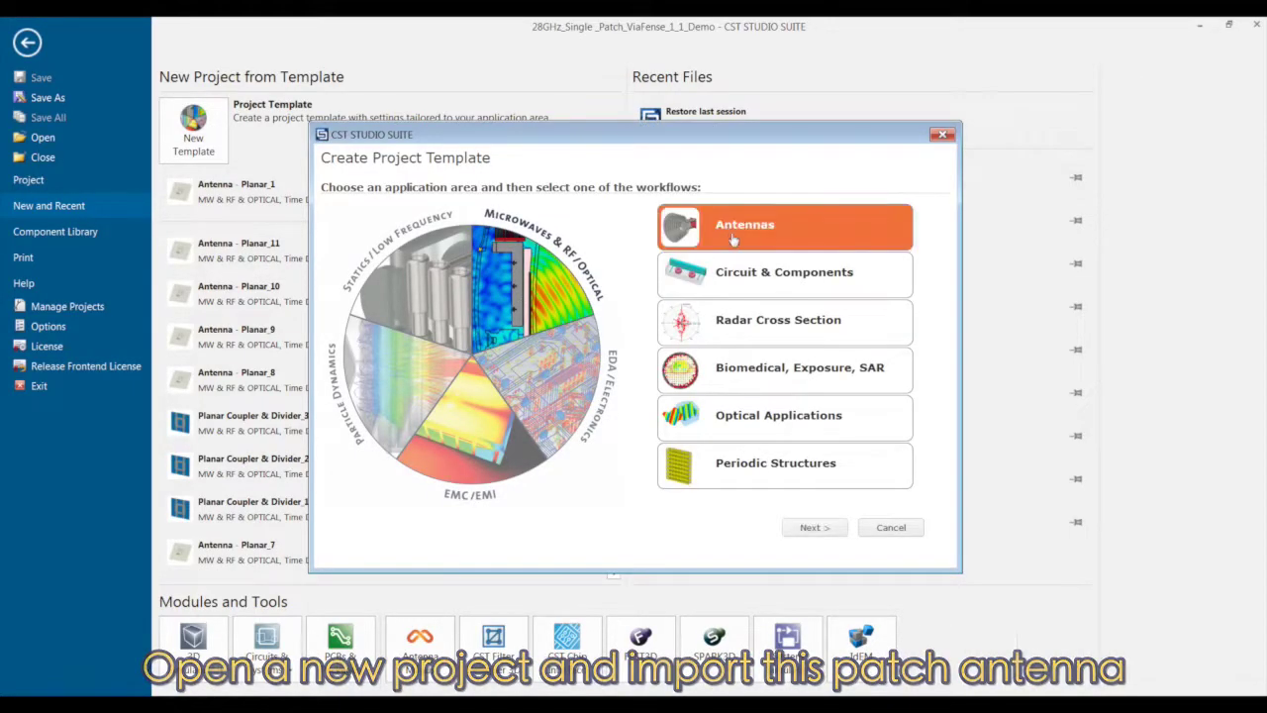
{"action": "left_click", "coordinate": [814, 527]}
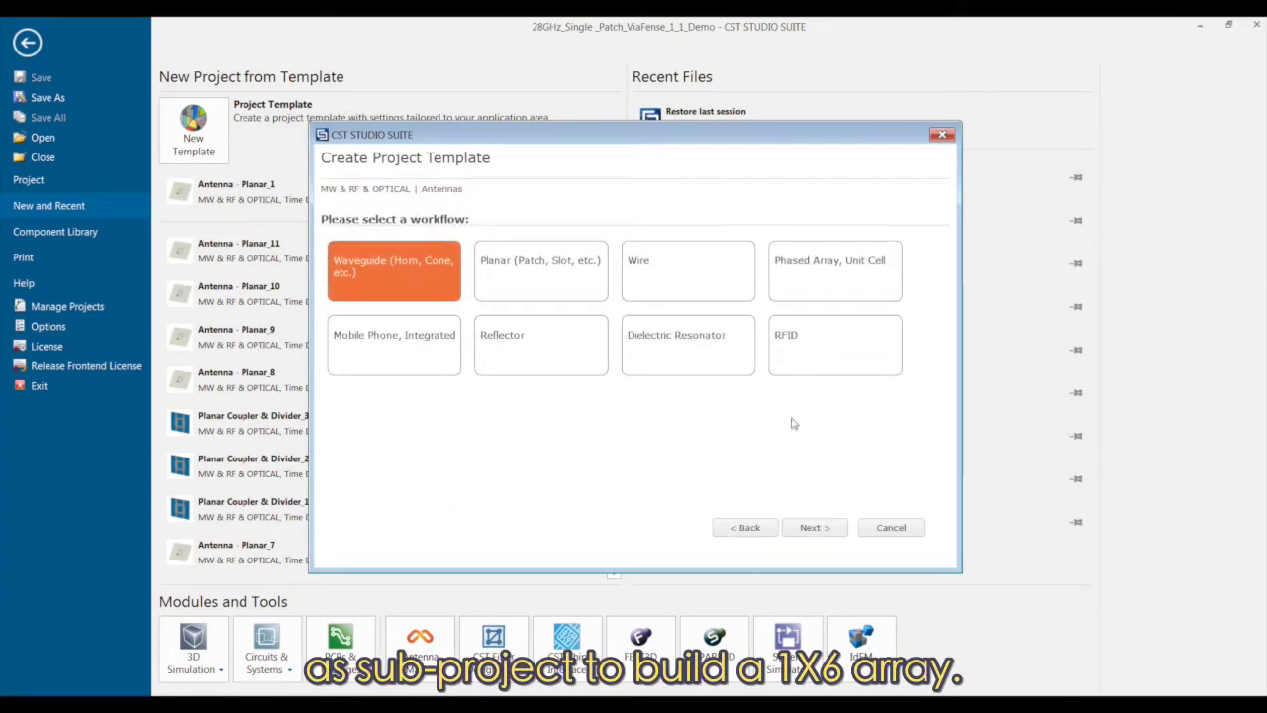
{"action": "left_click", "coordinate": [548, 275]}
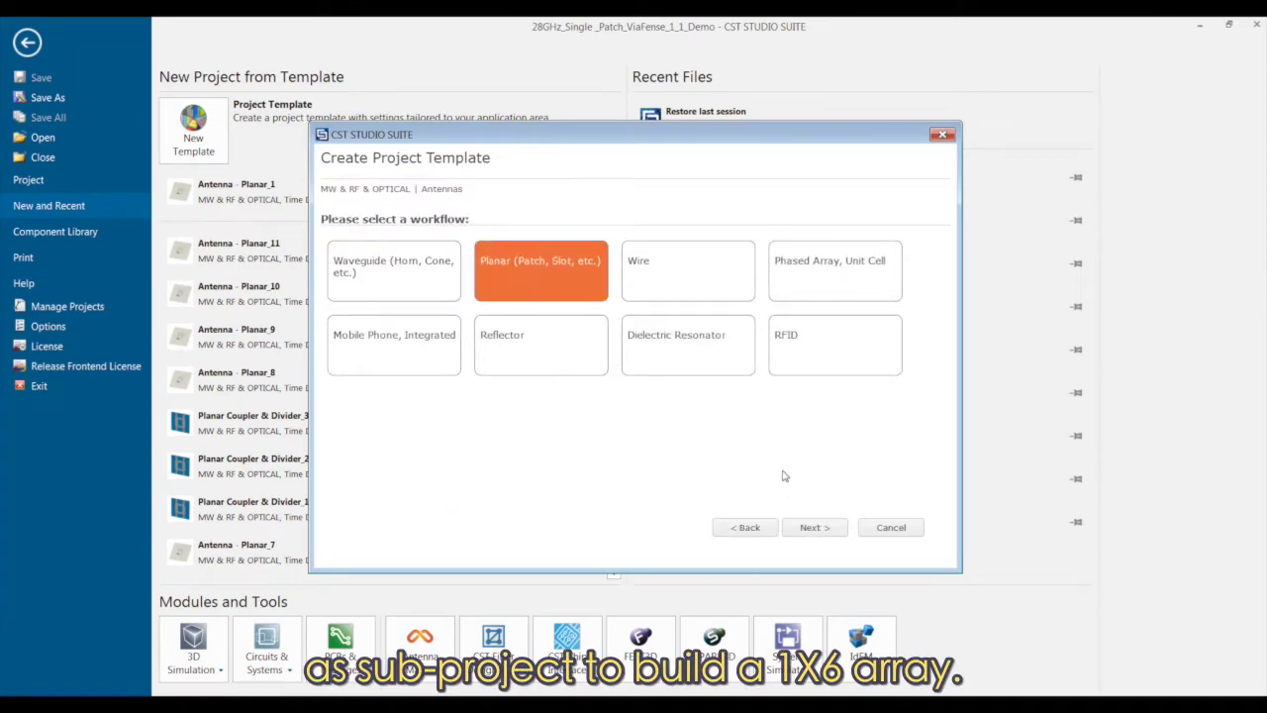
{"action": "left_click", "coordinate": [830, 535]}
{"action": "left_click", "coordinate": [814, 526]}
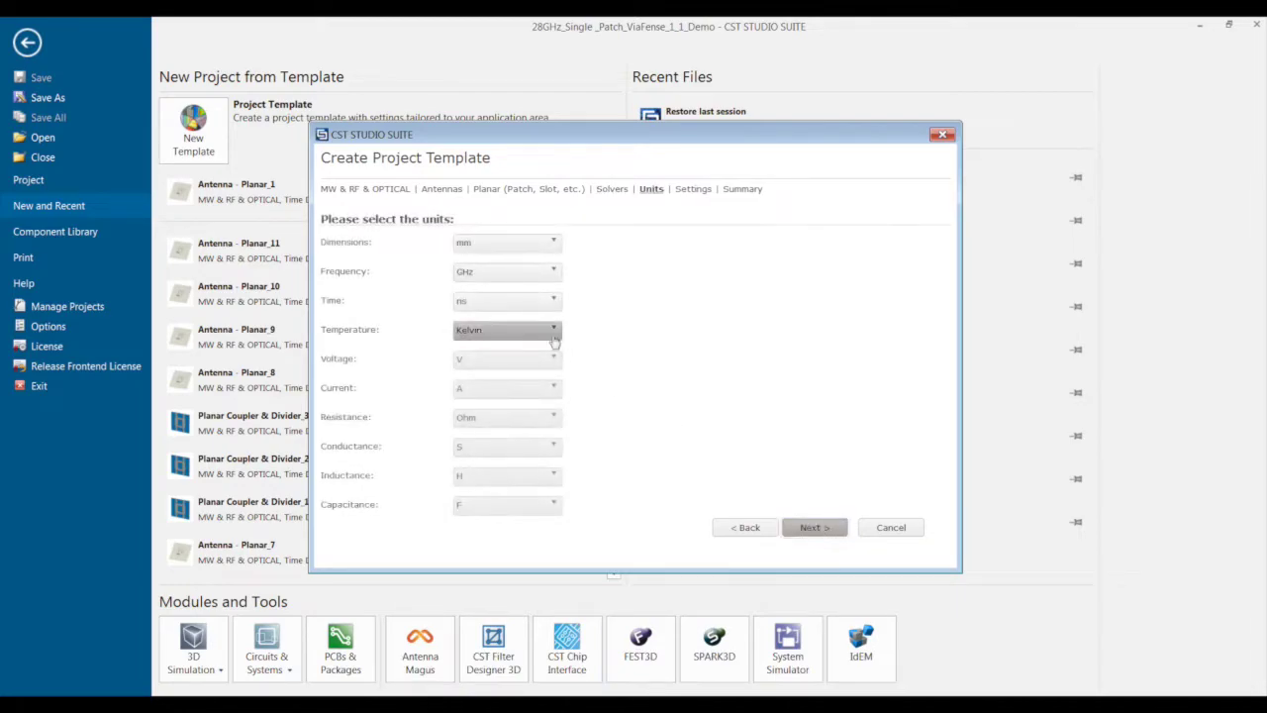
{"action": "left_click", "coordinate": [820, 527]}
- Set the frequency range to 27–29 GHz, enable E-field, H-field and Farfield monitors at 27.9;28;28.1 GHz, and finish the template
{"action": "left_click", "coordinate": [492, 241]}
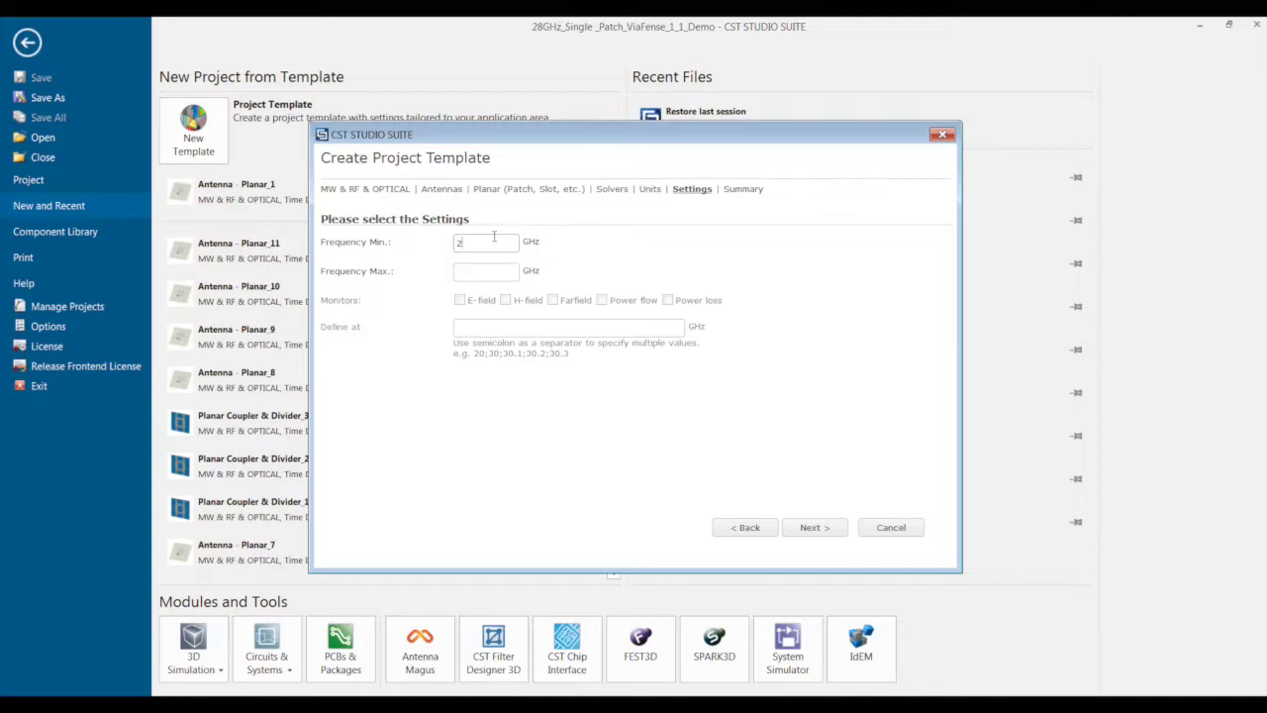
{"action": "type", "text": "29"}
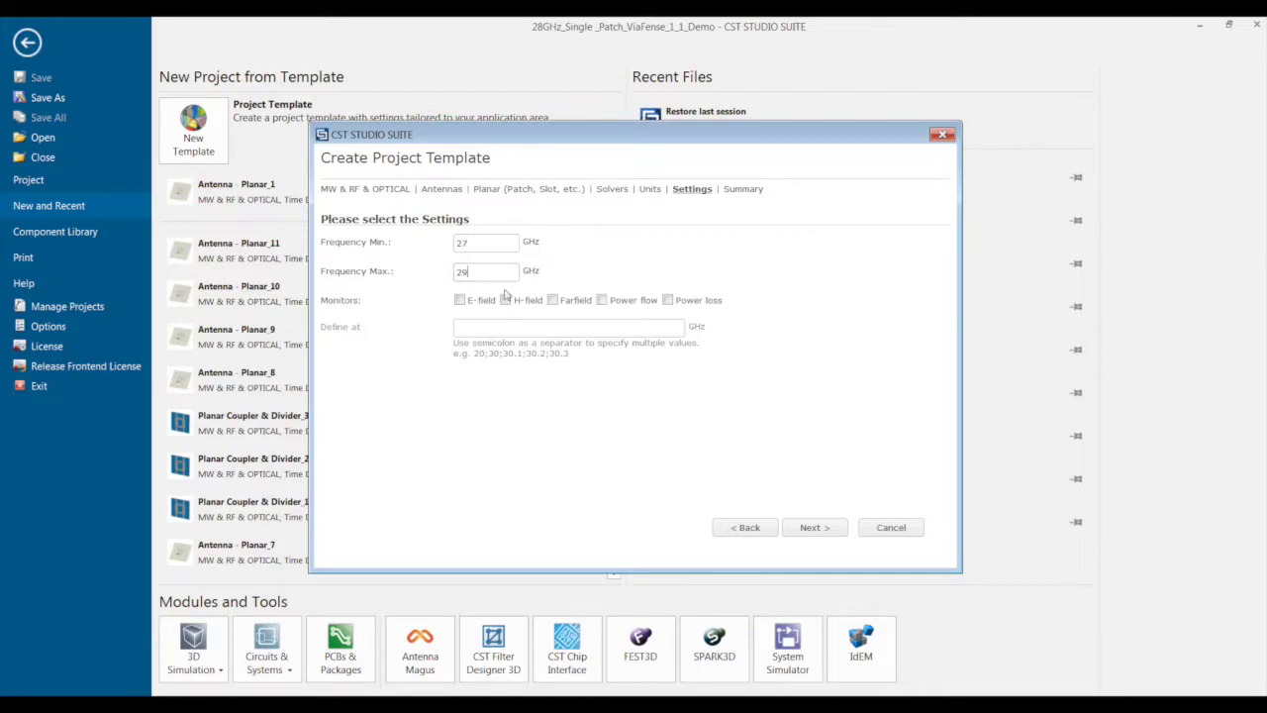
{"action": "left_click", "coordinate": [460, 300]}
{"action": "left_click", "coordinate": [506, 300]}
{"action": "left_click", "coordinate": [552, 300]}
{"action": "left_click", "coordinate": [467, 328]}
{"action": "type", "text": ".5"}
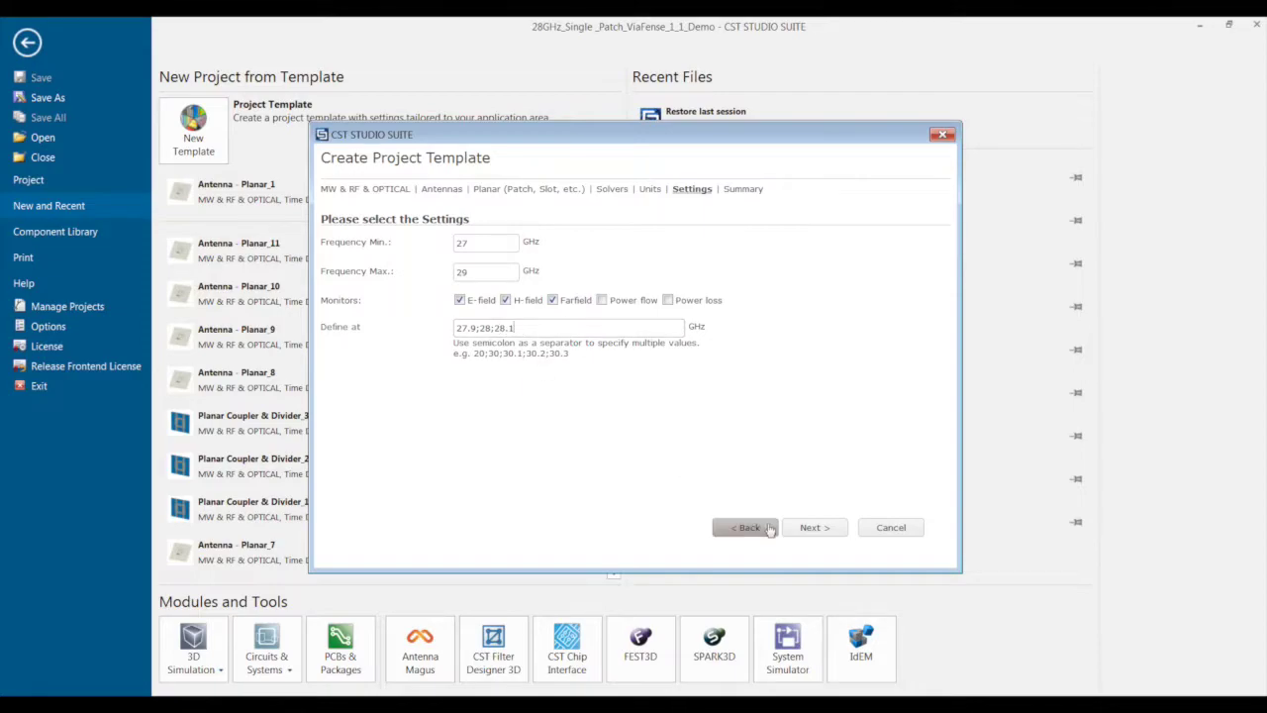
{"action": "left_click", "coordinate": [810, 528]}
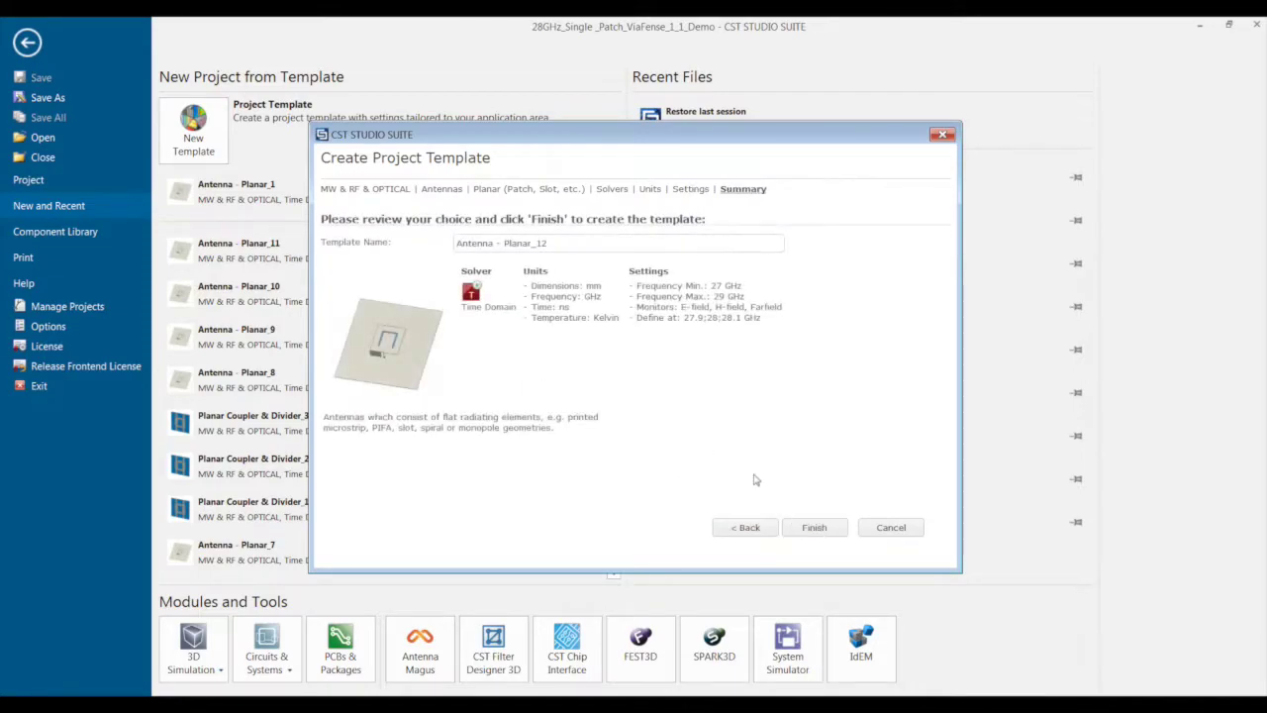
{"action": "left_click", "coordinate": [814, 528]}
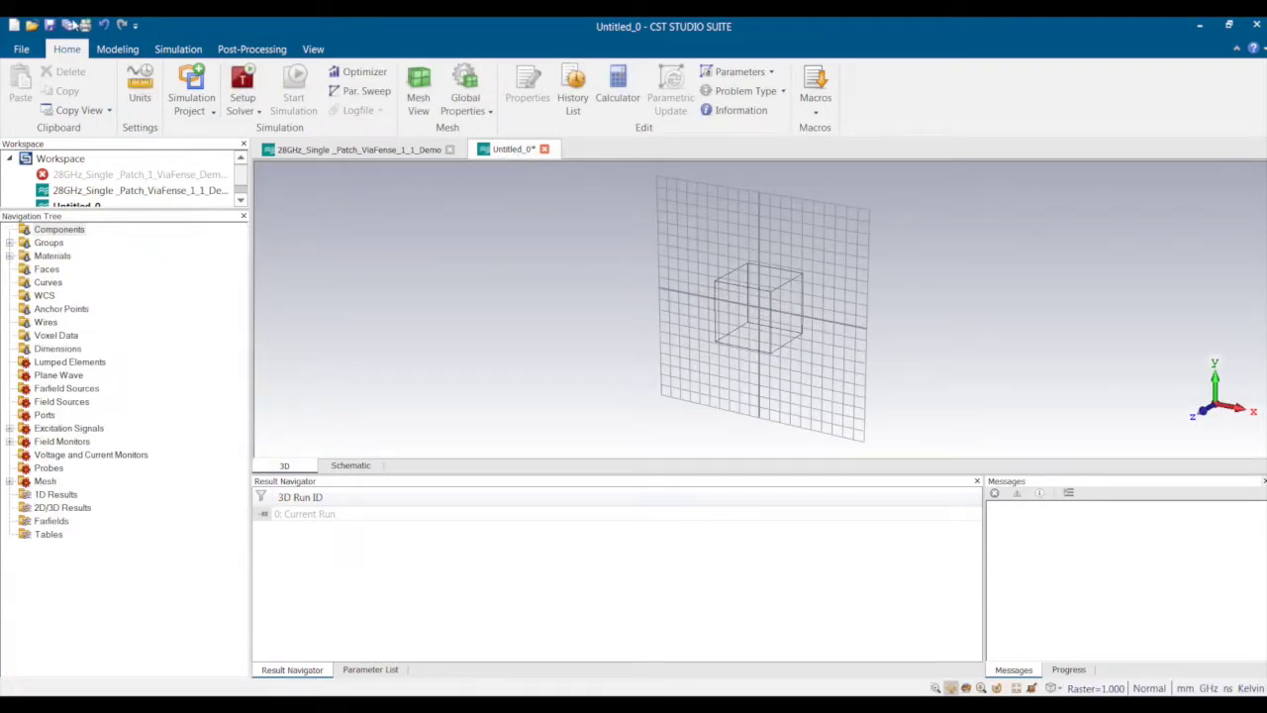
- Save the new project as 28GHz_Patch_ViaFense_Demo_1_1_1X6 in the 03--28GHzArray folder
{"action": "left_click", "coordinate": [51, 24]}
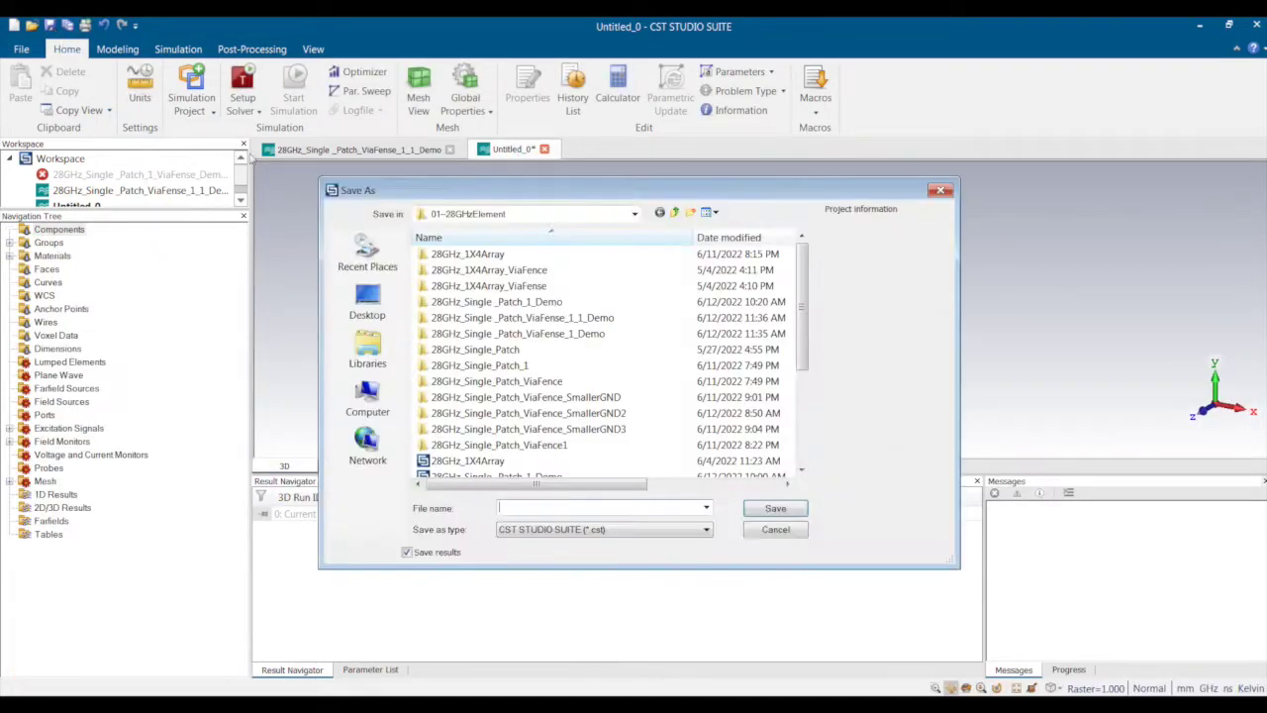
{"action": "left_click", "coordinate": [675, 213]}
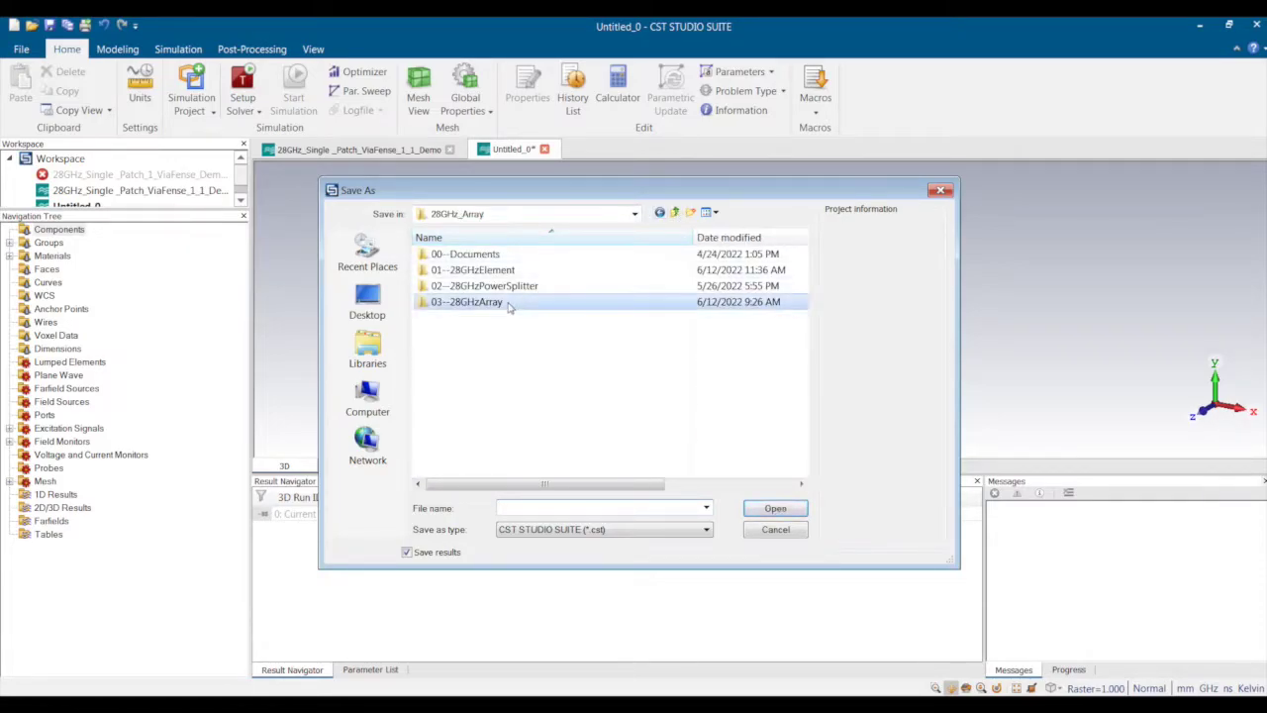
{"action": "double_click", "coordinate": [555, 303]}
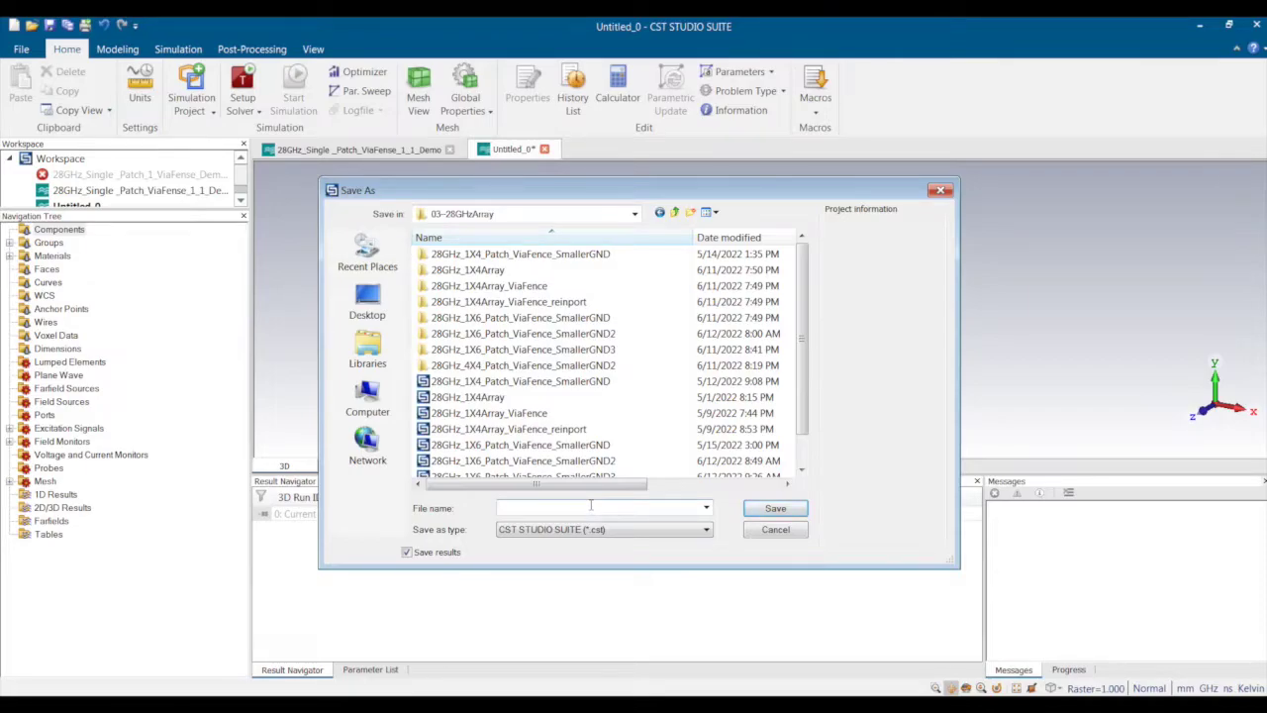
{"action": "left_click", "coordinate": [591, 507]}
{"action": "type", "text": "28GHz"}
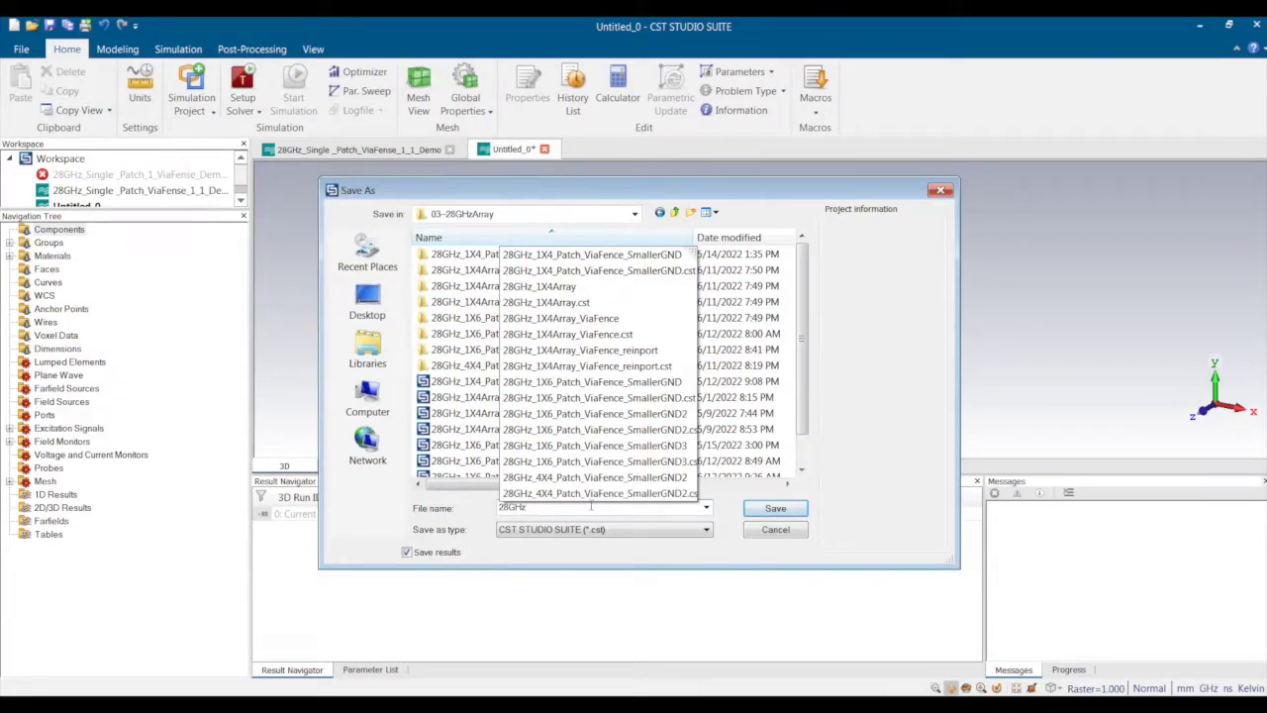
{"action": "type", "text": "_Patch_ViaFense_1X6"}
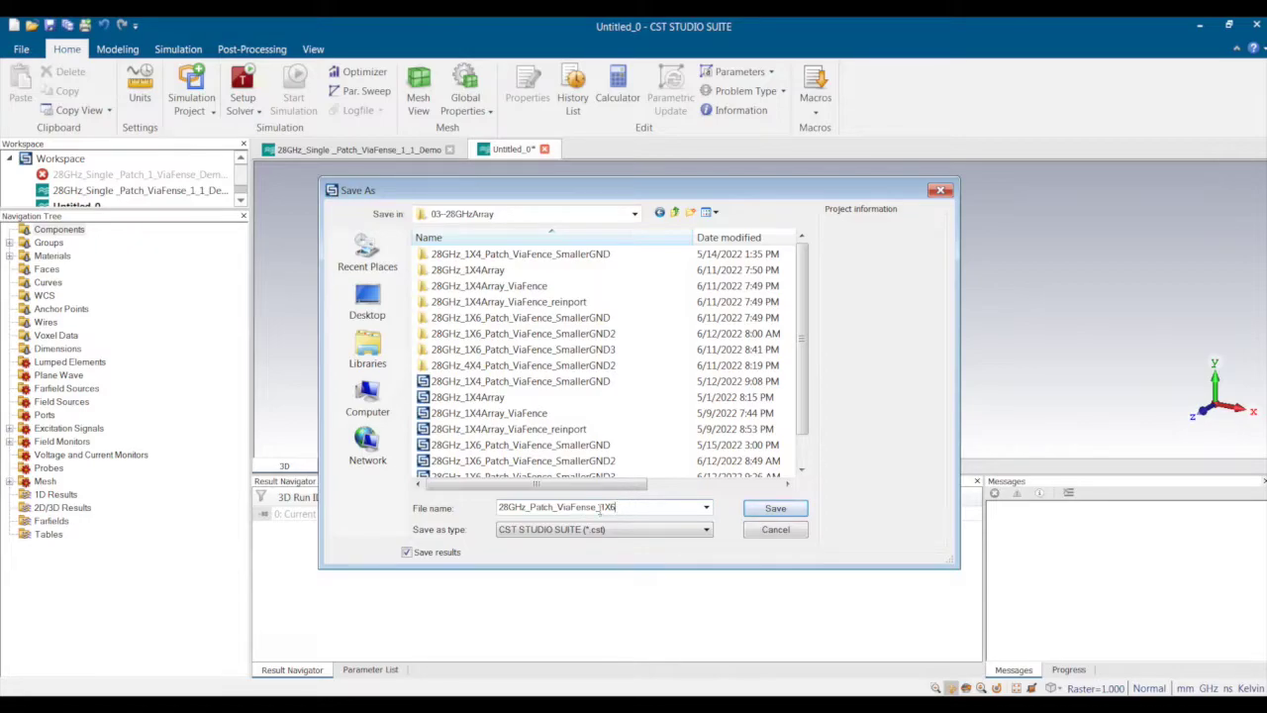
{"action": "type", "text": "_1"}
{"action": "type", "text": "_1"}
{"action": "type", "text": "Demo_"}
{"action": "type", "text": "_"}
{"action": "left_click", "coordinate": [773, 508]}
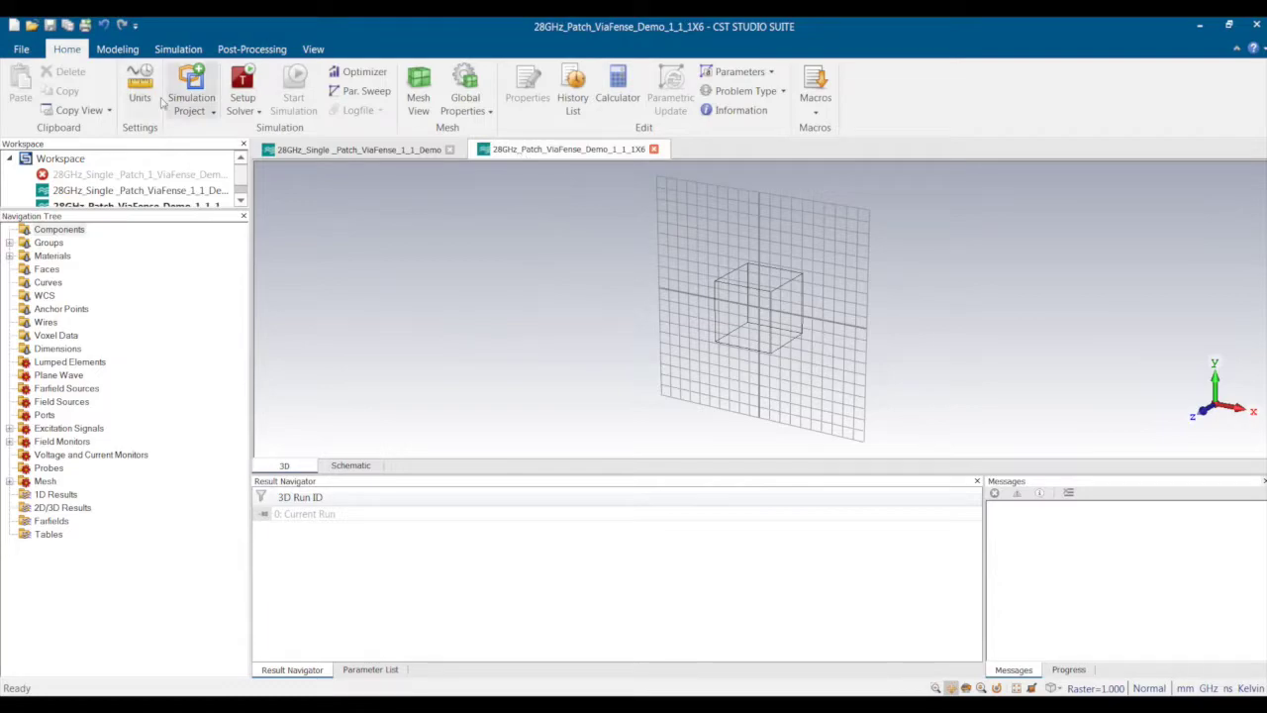
- Import the 28GHz_Single _Patch_ViaFense_1_1_Demo project file from the 01--28GHzElement folder as a sub-project
{"action": "left_click", "coordinate": [127, 53]}
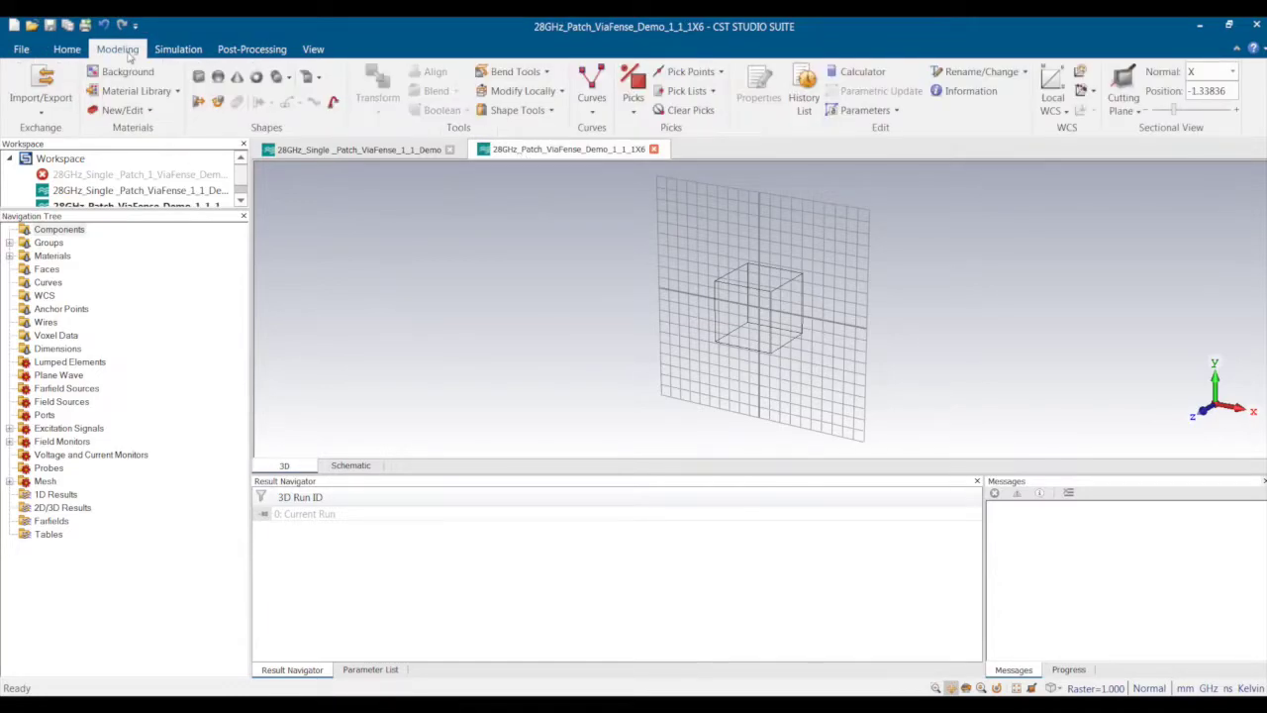
{"action": "left_click", "coordinate": [42, 99]}
{"action": "left_click", "coordinate": [56, 148]}
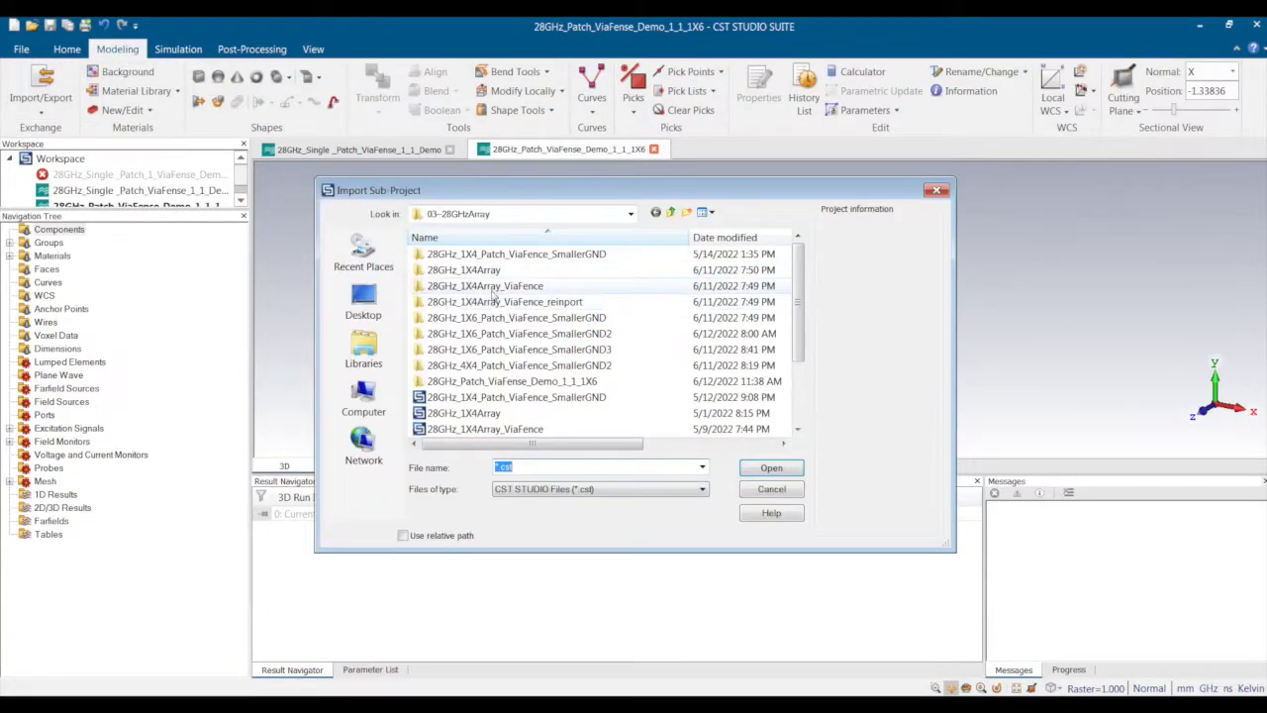
{"action": "left_click", "coordinate": [672, 214]}
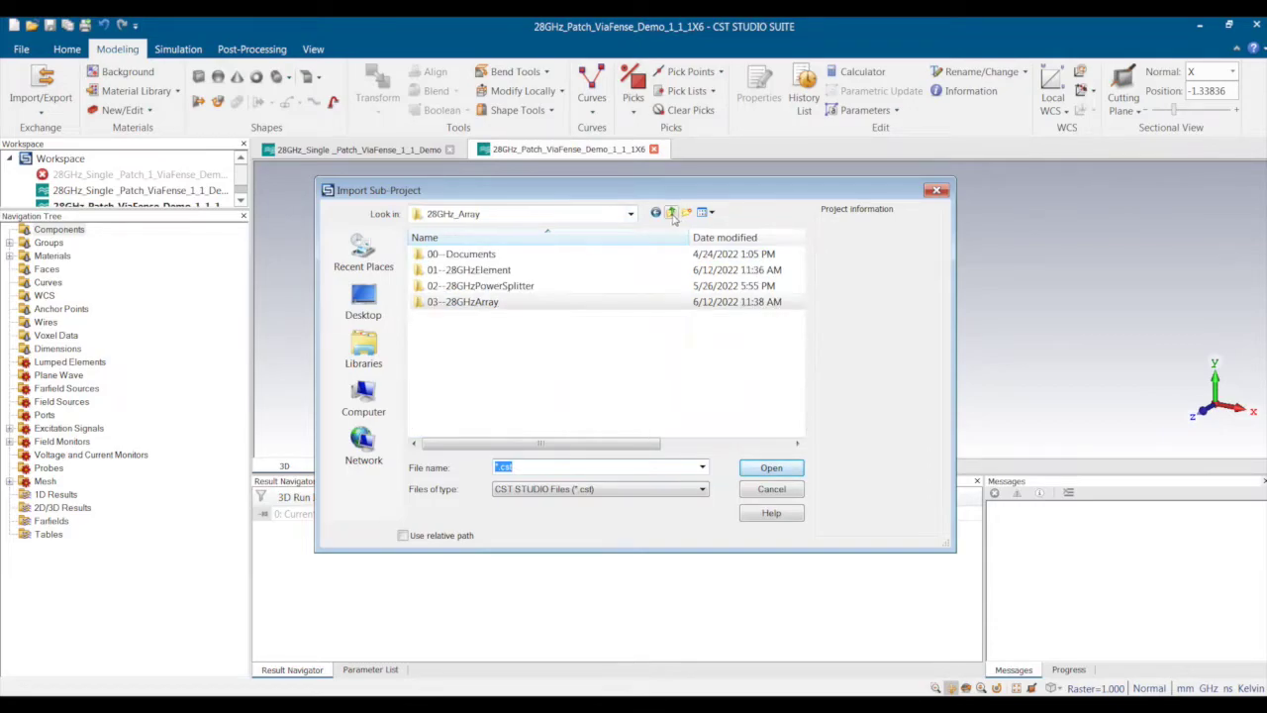
{"action": "double_click", "coordinate": [525, 271]}
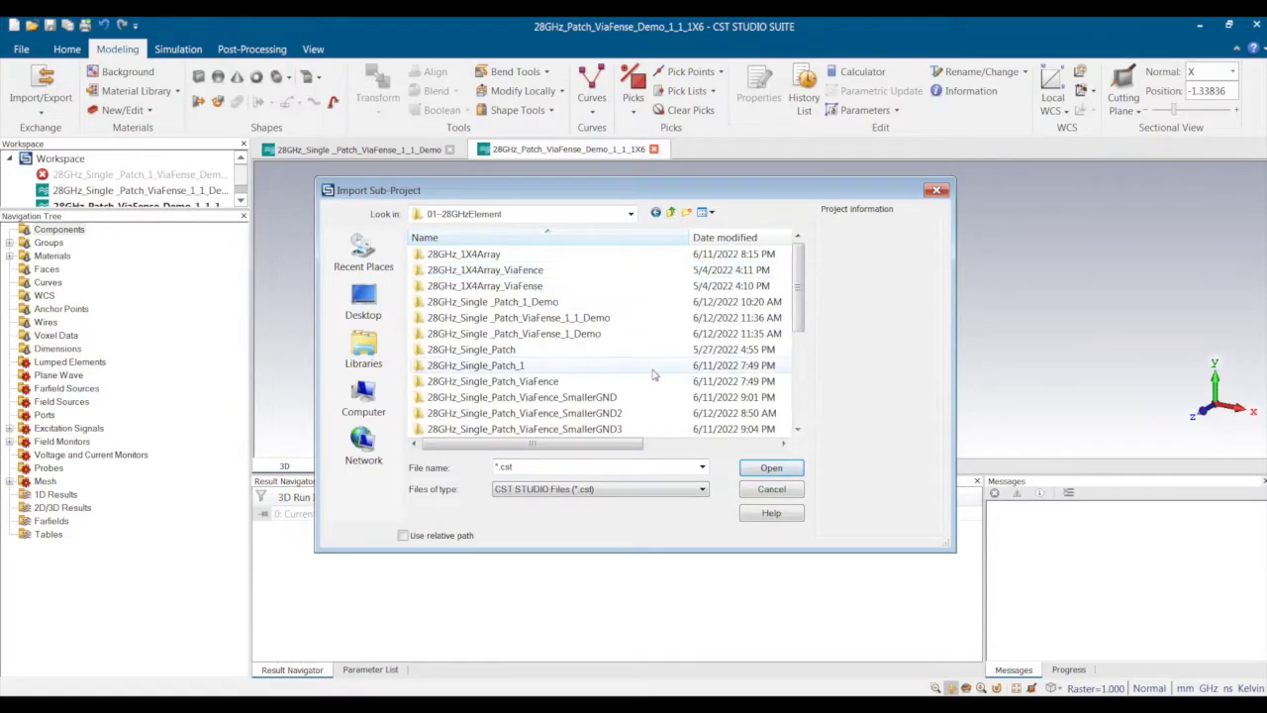
{"action": "left_click", "coordinate": [604, 317]}
{"action": "left_click", "coordinate": [771, 468]}
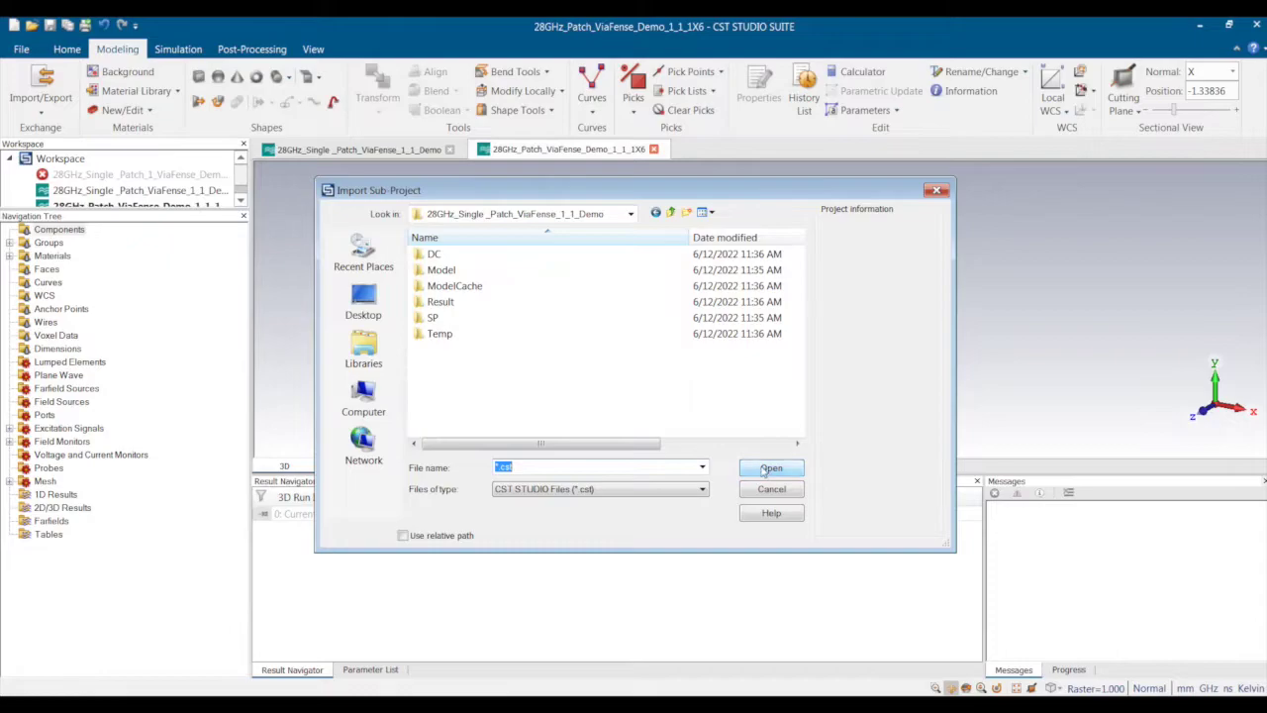
{"action": "left_click", "coordinate": [662, 216]}
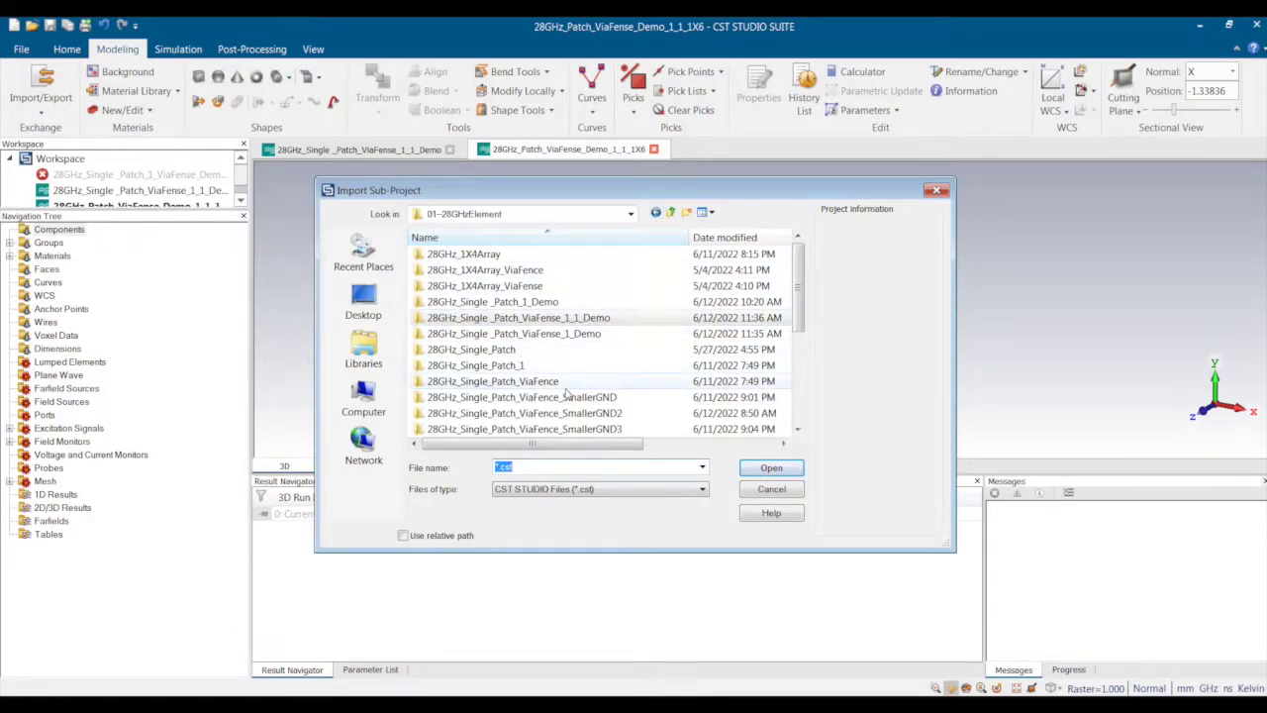
{"action": "scroll", "coordinate": [594, 406], "scroll_direction": "down", "scroll_amount": 4}
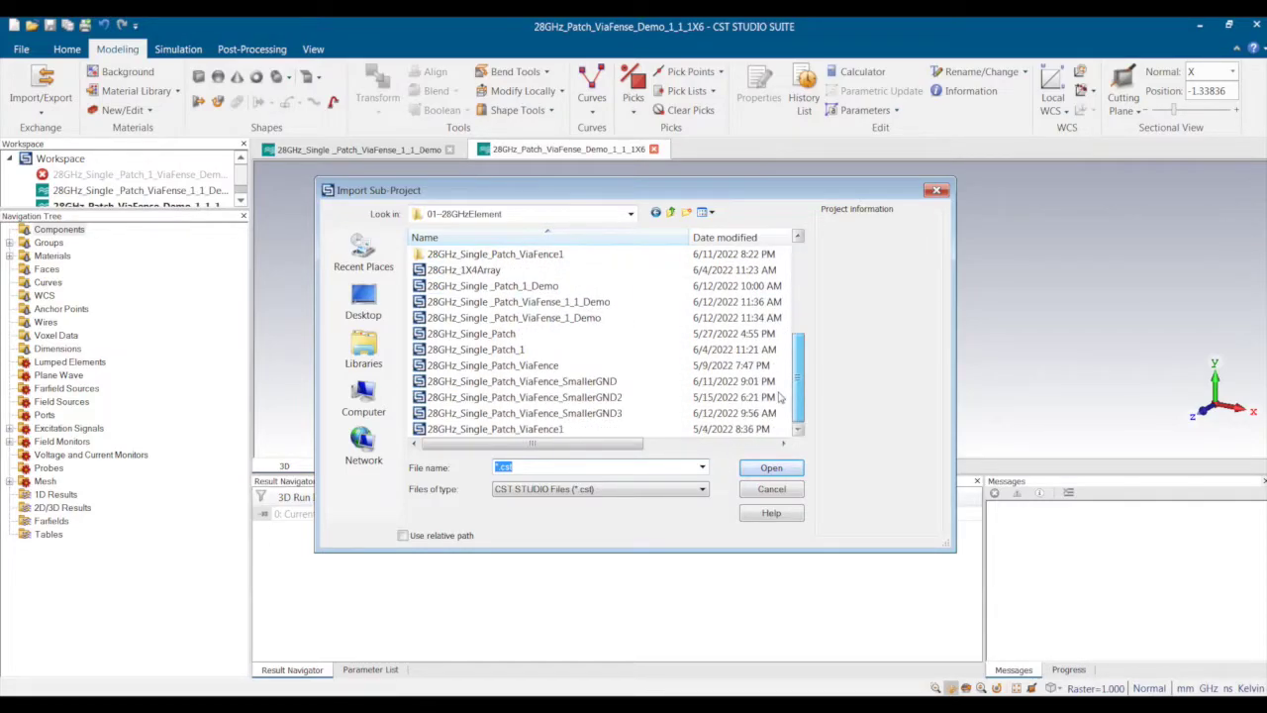
{"action": "left_click", "coordinate": [597, 302]}
{"action": "left_click", "coordinate": [770, 469]}
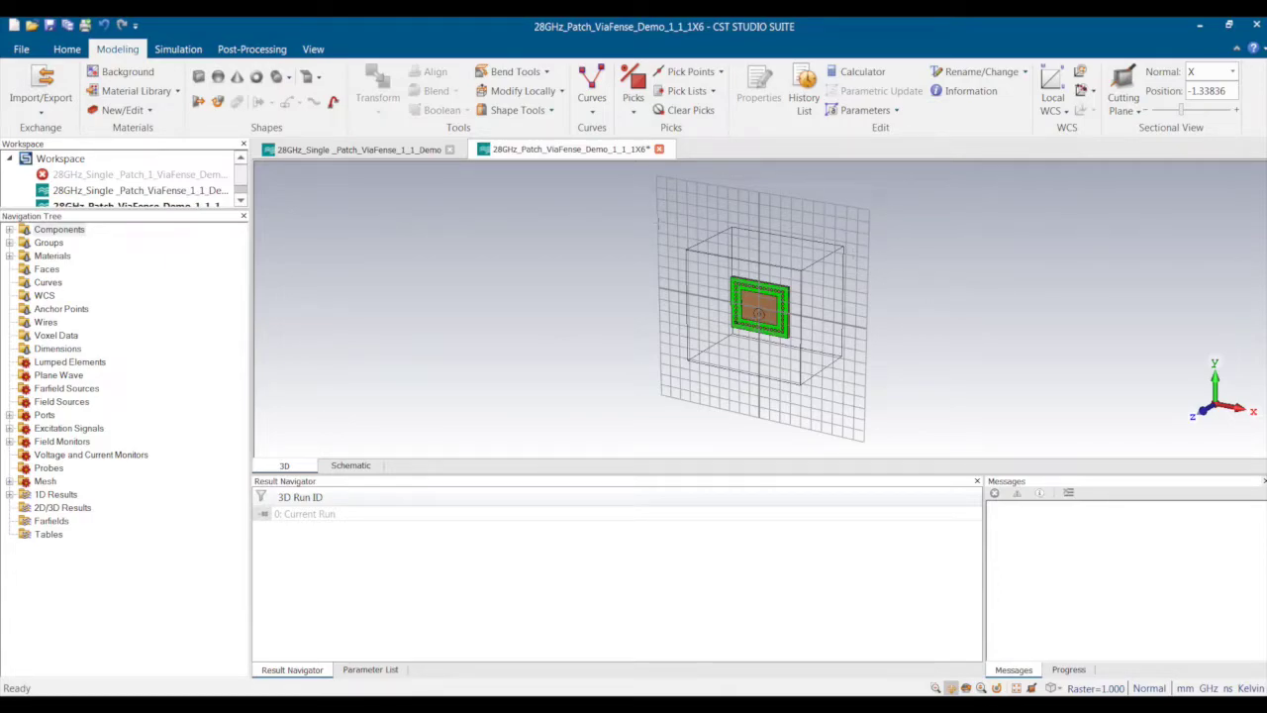
{"action": "left_click", "coordinate": [178, 48]}
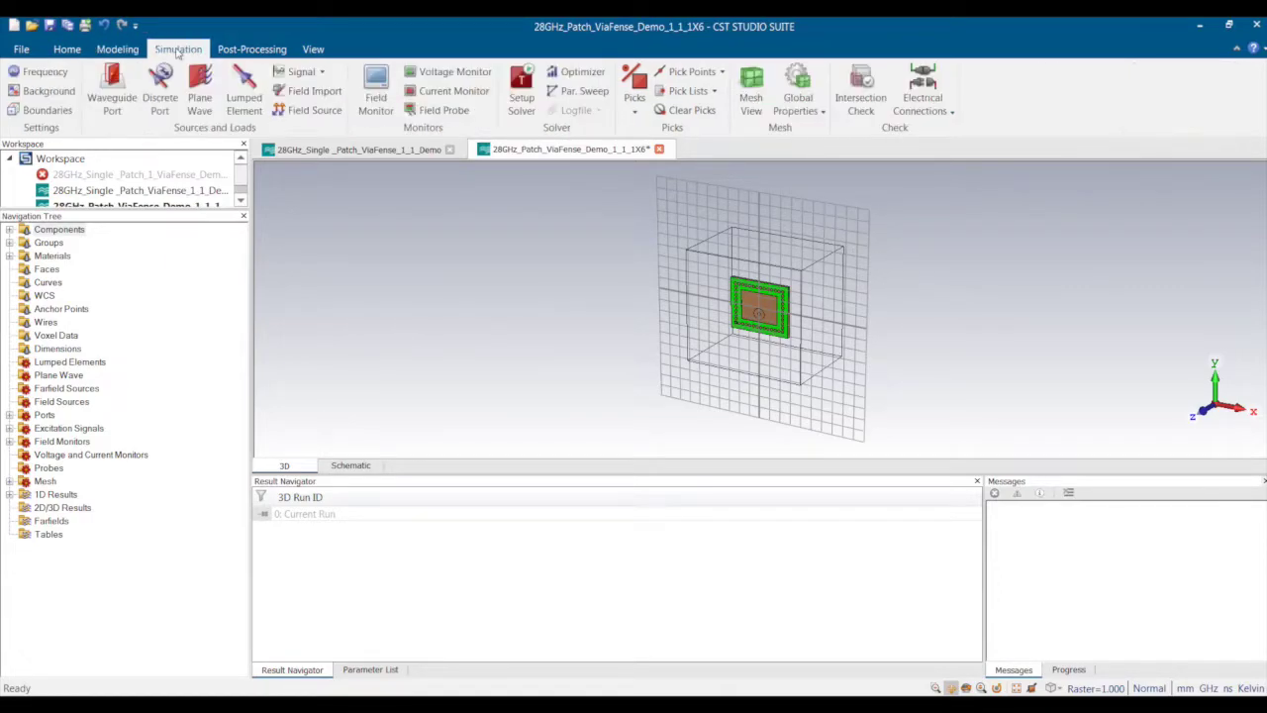
{"action": "left_click", "coordinate": [522, 97]}
{"action": "left_click", "coordinate": [798, 189]}
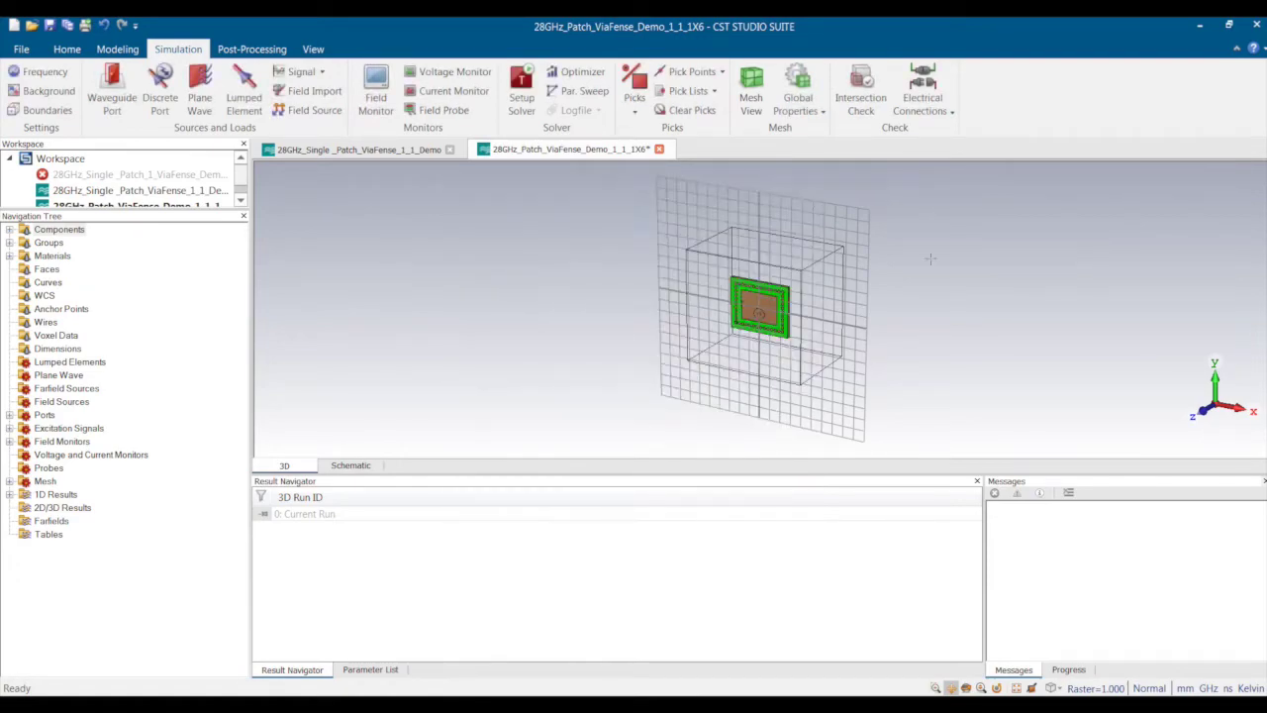
- Set up a translated copy of the imported single-patch component together with its port group, using a repetition factor of 5
{"action": "left_click", "coordinate": [8, 230]}
{"action": "left_click", "coordinate": [8, 230]}
{"action": "left_click", "coordinate": [57, 243]}
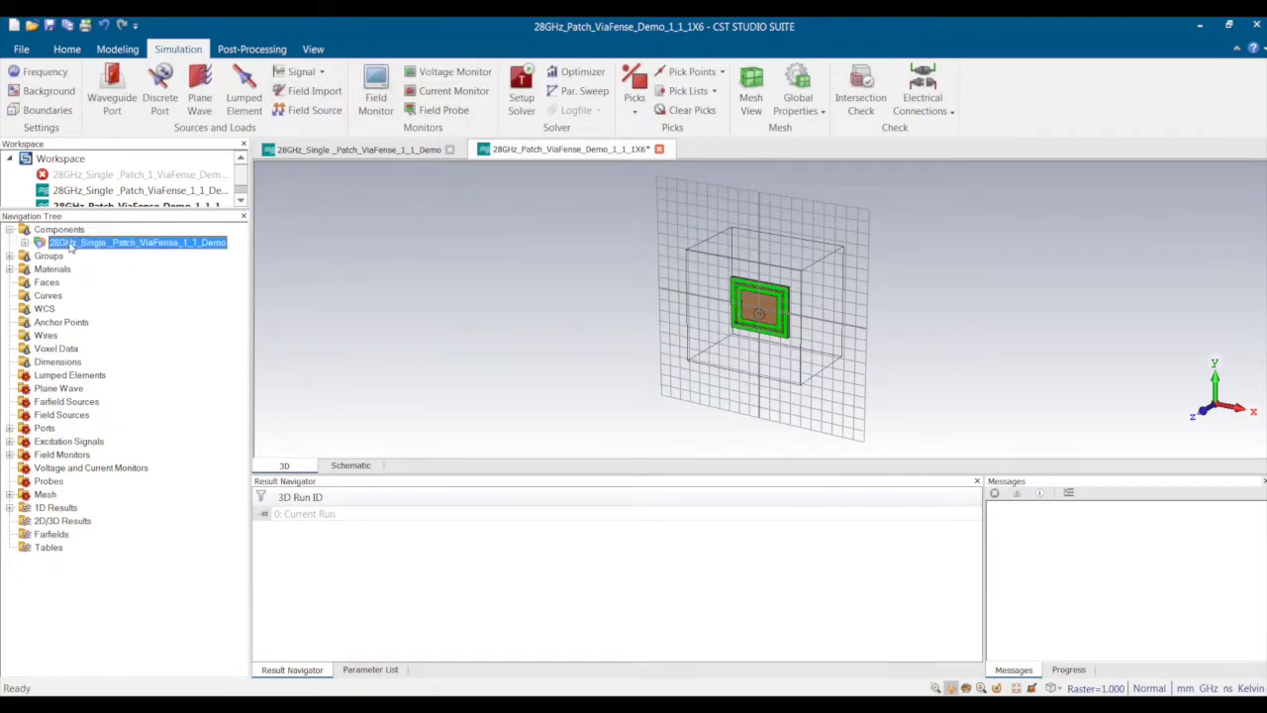
{"action": "left_click", "coordinate": [9, 428]}
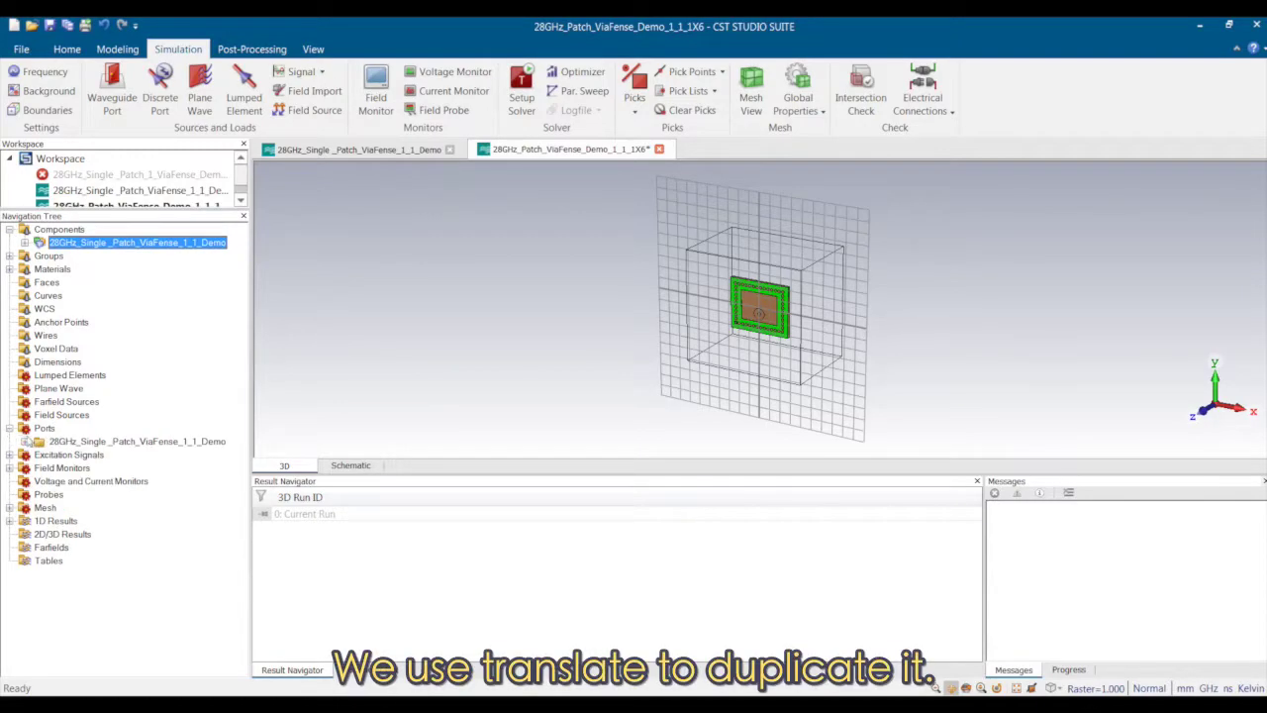
{"action": "left_click", "coordinate": [117, 442], "text": "ctrl"}
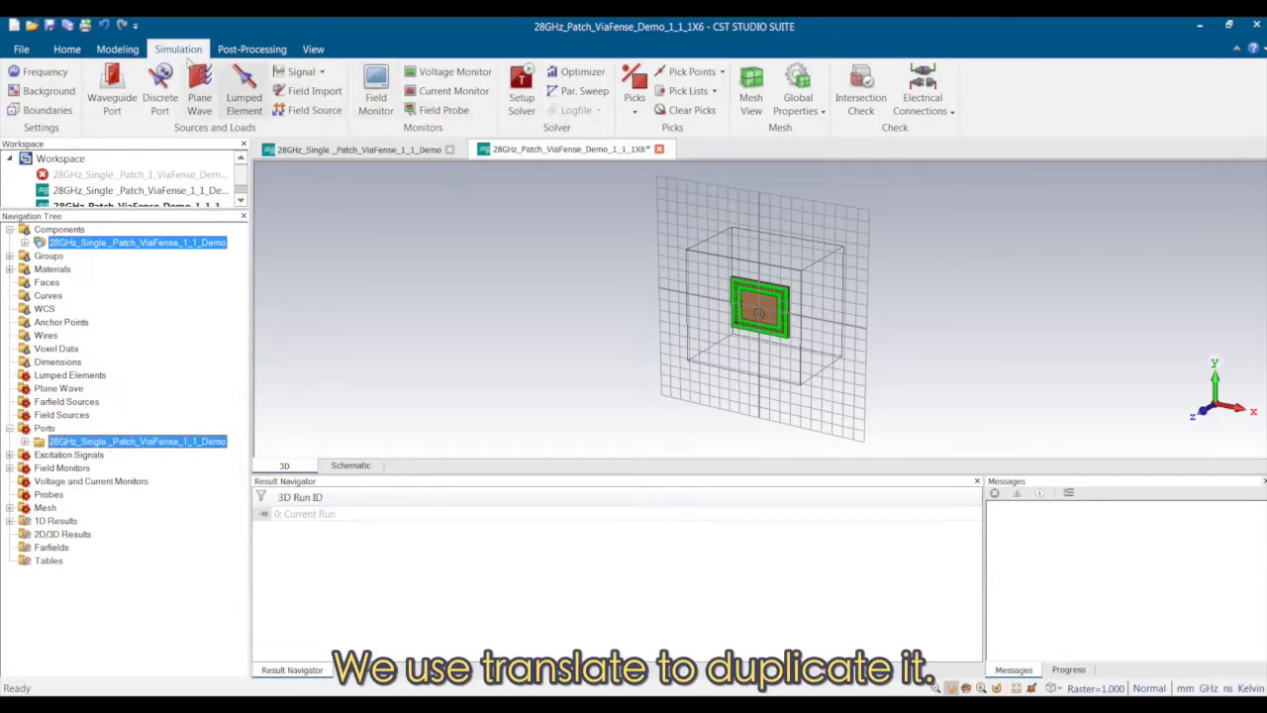
{"action": "left_click", "coordinate": [119, 49]}
{"action": "left_click", "coordinate": [377, 99]}
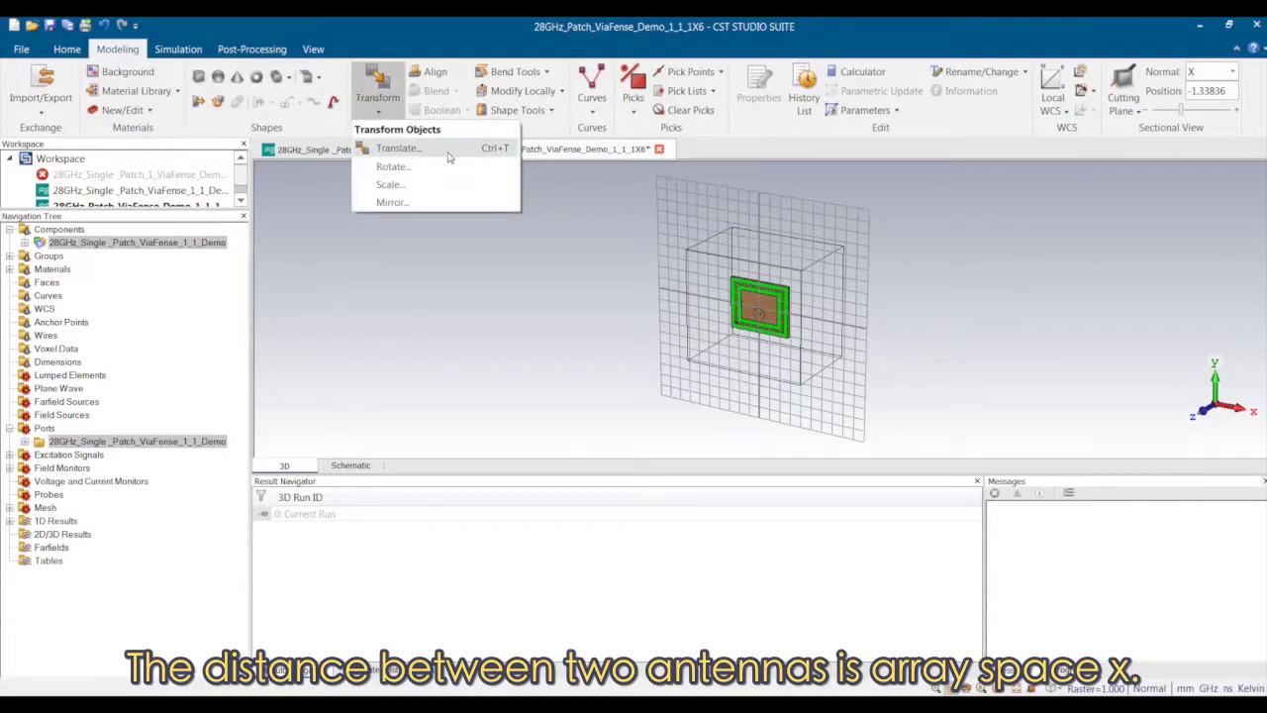
{"action": "left_click", "coordinate": [406, 147]}
{"action": "type", "text": "3"}
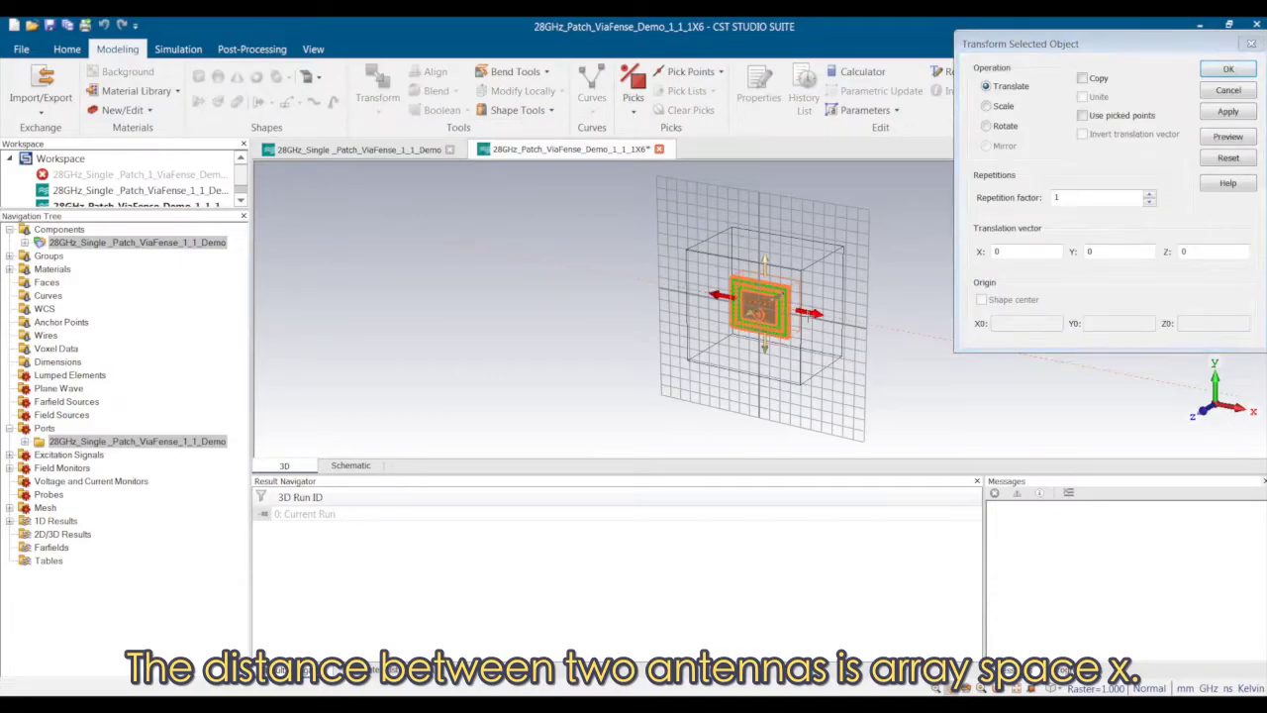
{"action": "left_click", "coordinate": [1084, 78]}
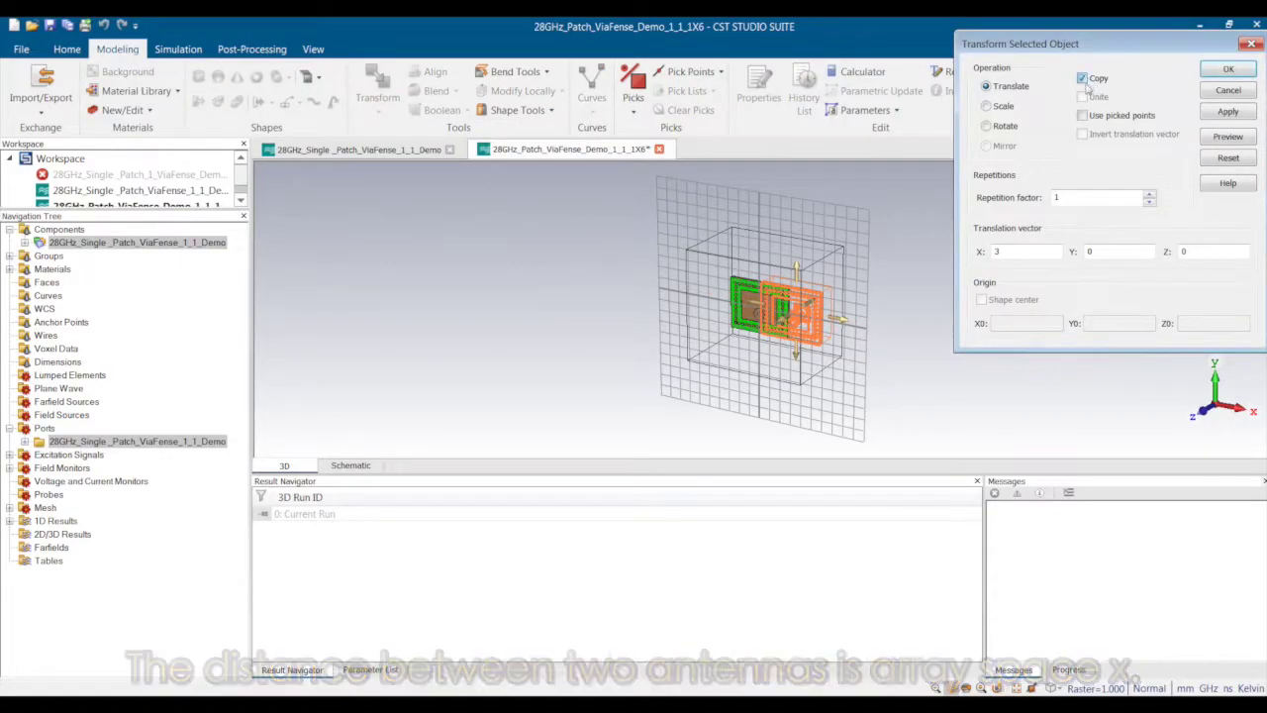
{"action": "left_click", "coordinate": [1148, 195]}
{"action": "left_click", "coordinate": [1148, 195]}
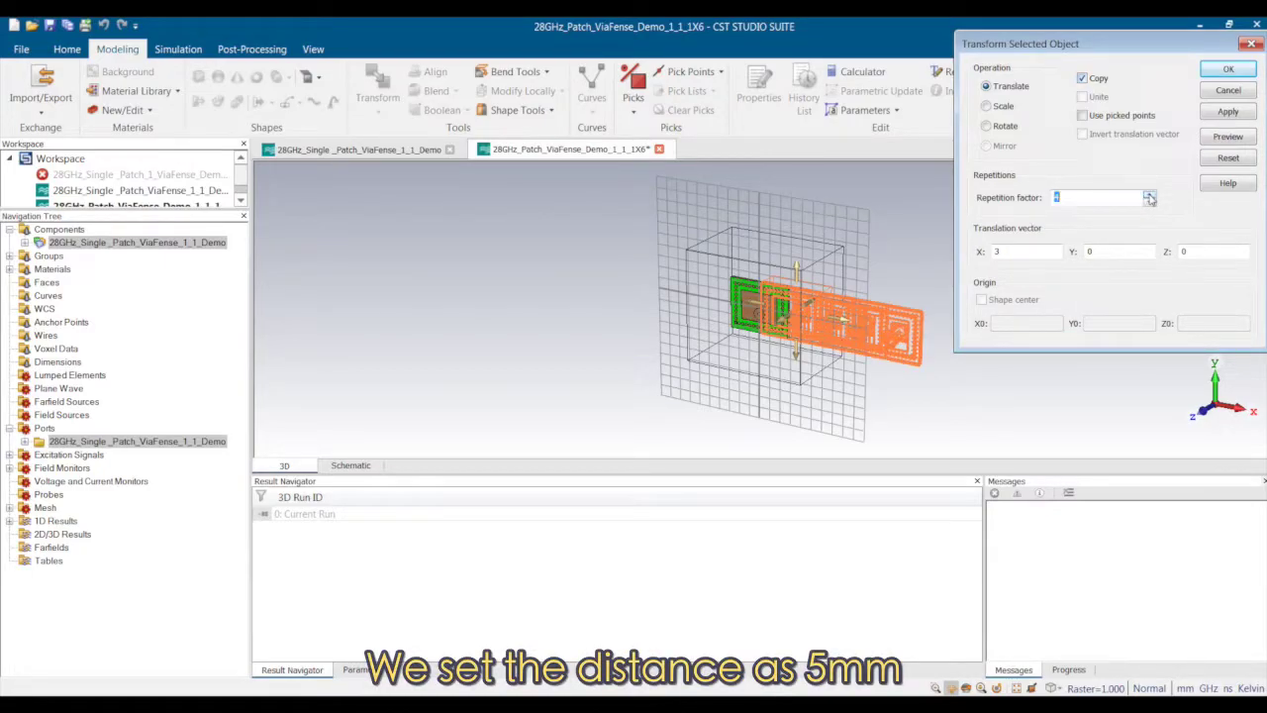
{"action": "left_click", "coordinate": [1149, 196]}
- Use Array_Space_x as the X translation, define it as 5 mm, and create the copies with the shape intersection option None
{"action": "left_click", "coordinate": [1032, 253]}
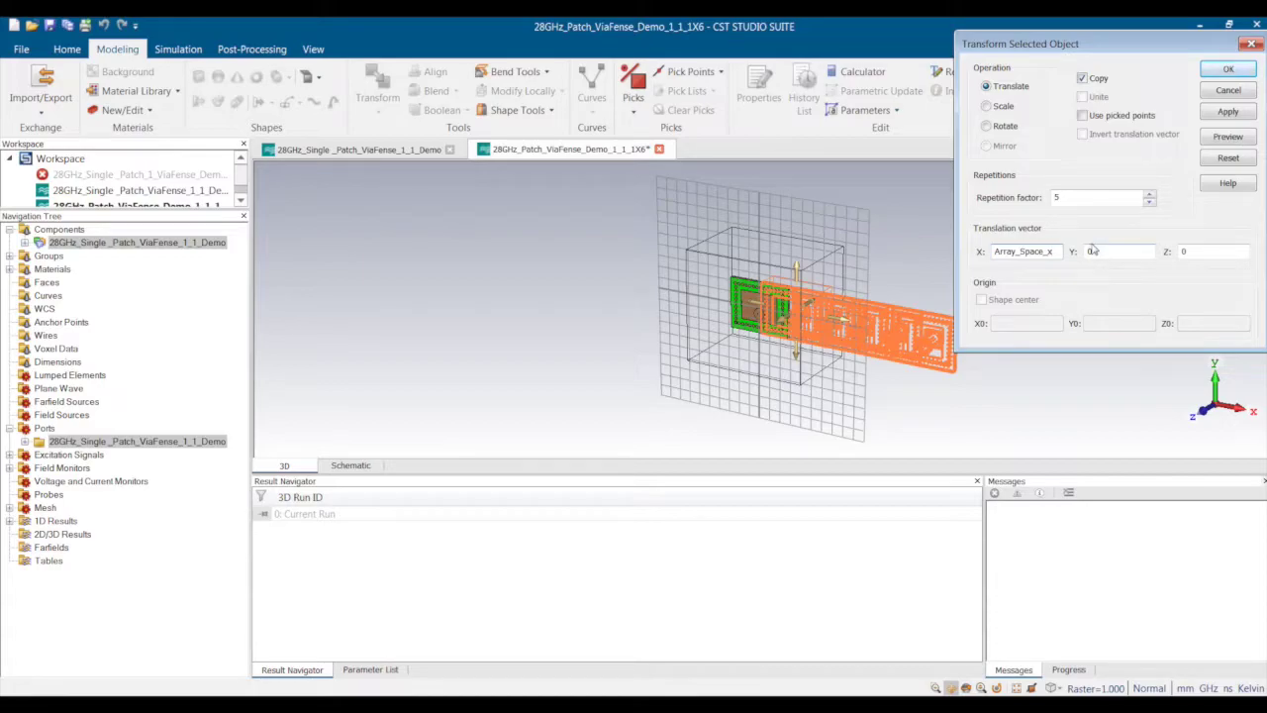
{"action": "left_click", "coordinate": [1228, 71]}
{"action": "type", "text": "5"}
{"action": "left_click", "coordinate": [1218, 168]}
{"action": "left_click", "coordinate": [1228, 70]}
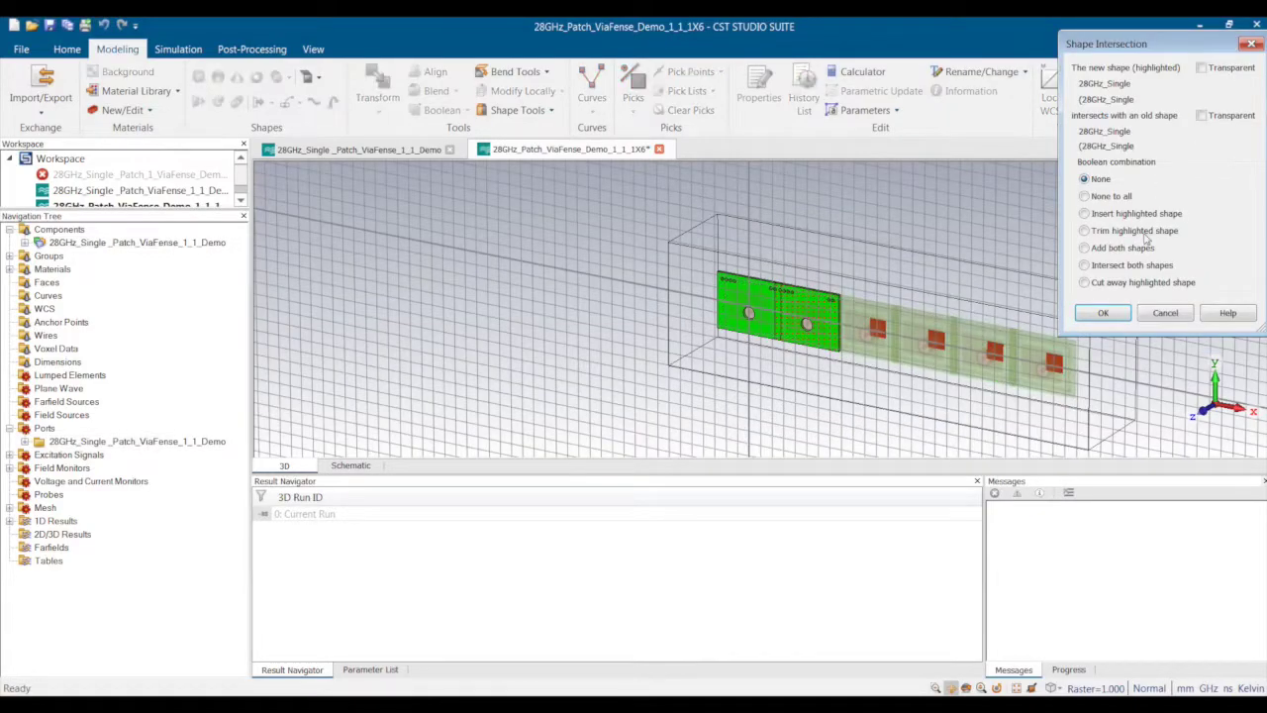
{"action": "left_click", "coordinate": [1103, 313]}
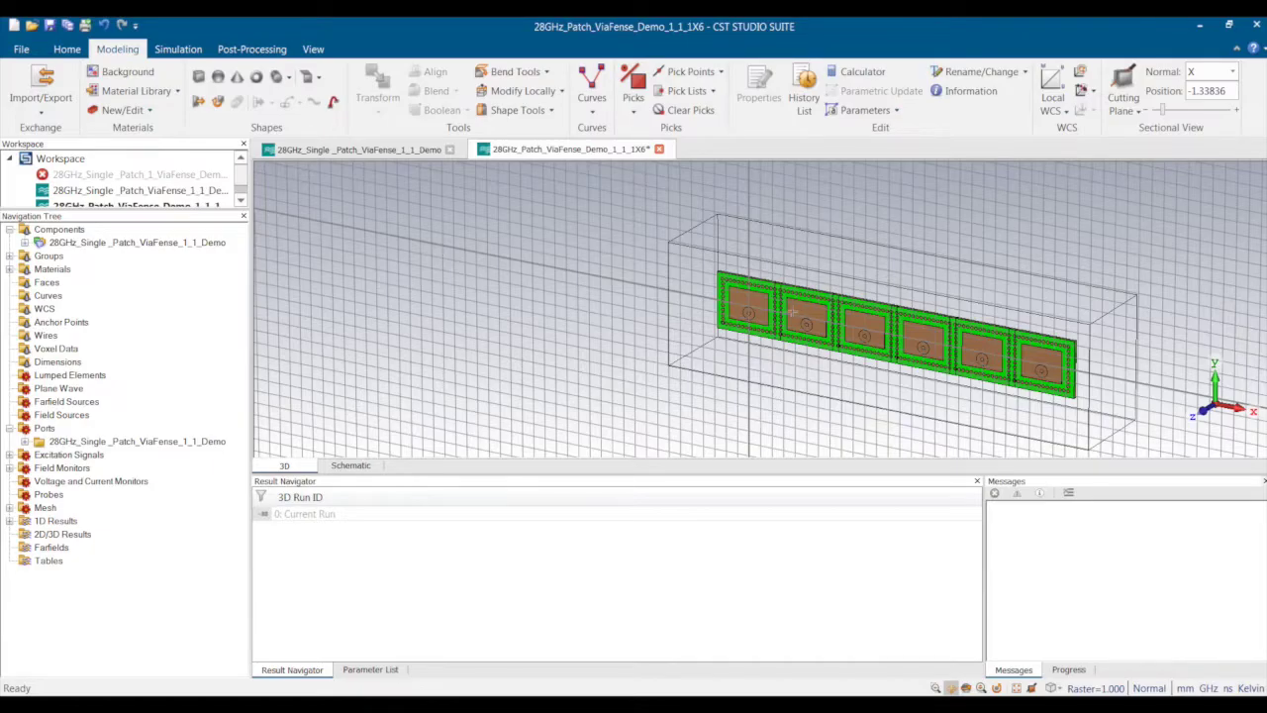
- Save the 1X6 array project and start the Time Domain solver with all ports, all modes and -40 dB accuracy
{"action": "scroll", "coordinate": [790, 311], "scroll_direction": "up", "scroll_amount": 5}
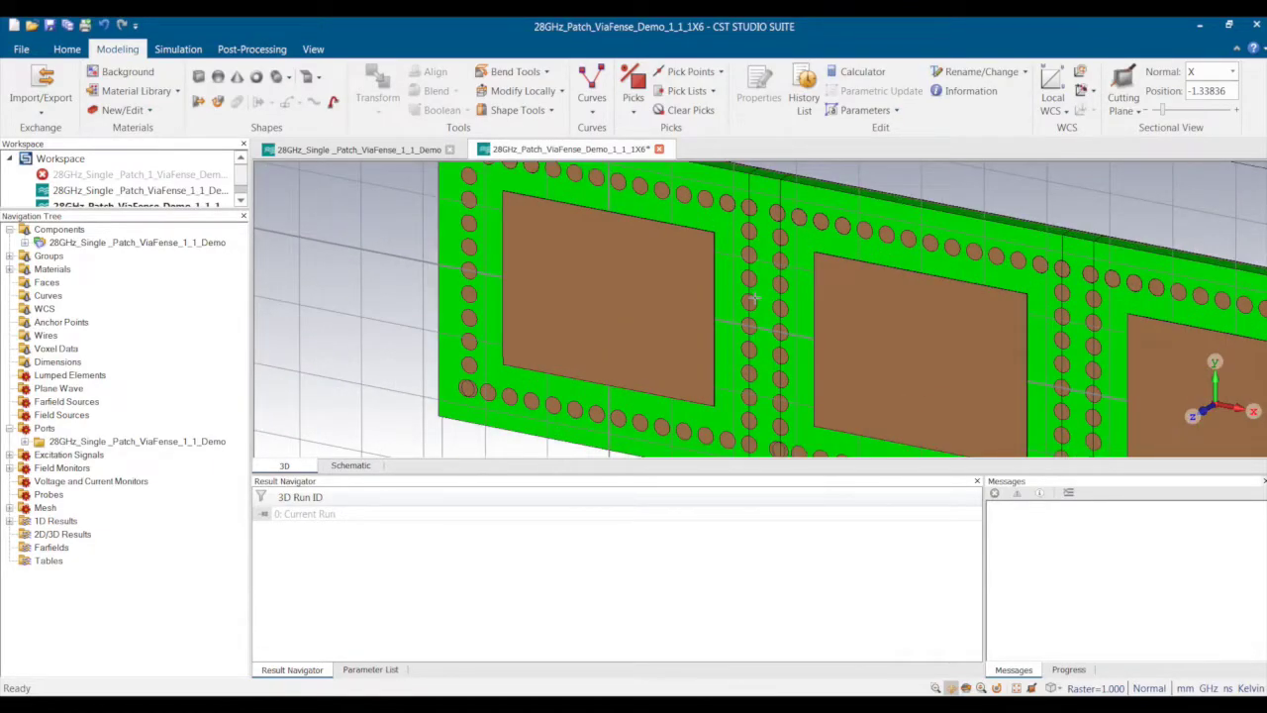
{"action": "scroll", "coordinate": [753, 297], "scroll_direction": "down", "scroll_amount": 3}
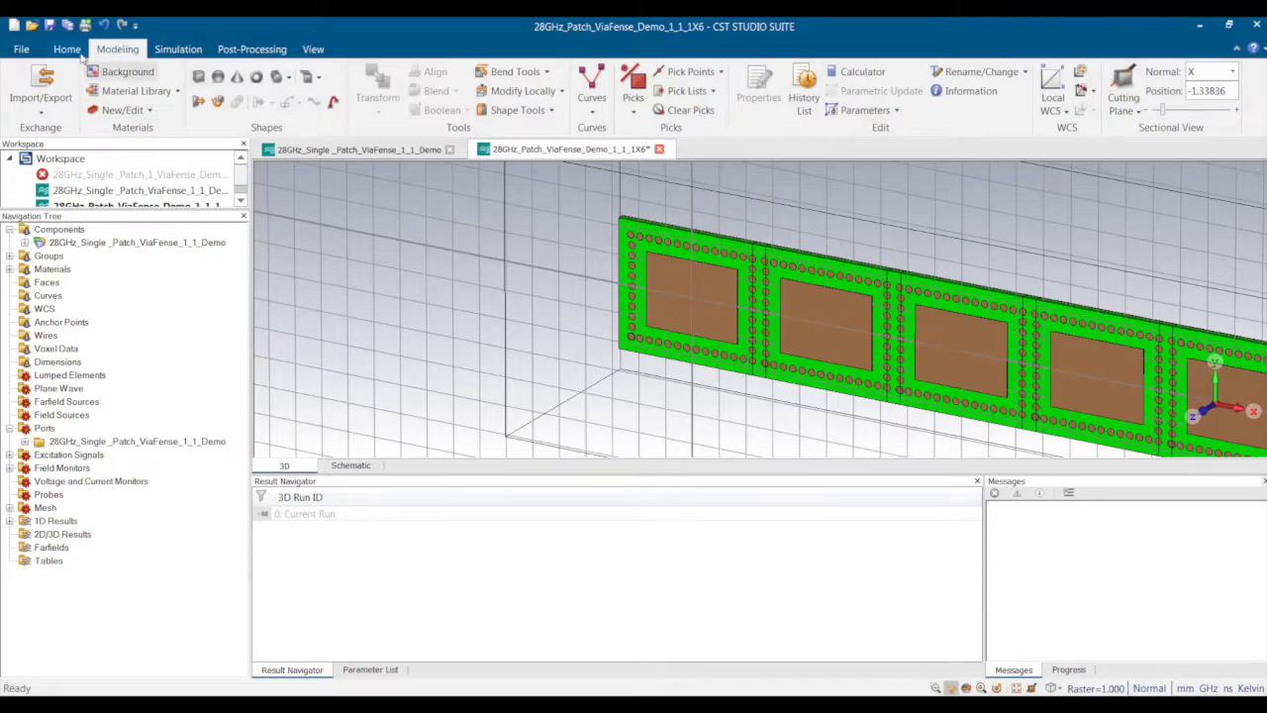
{"action": "left_click", "coordinate": [51, 25]}
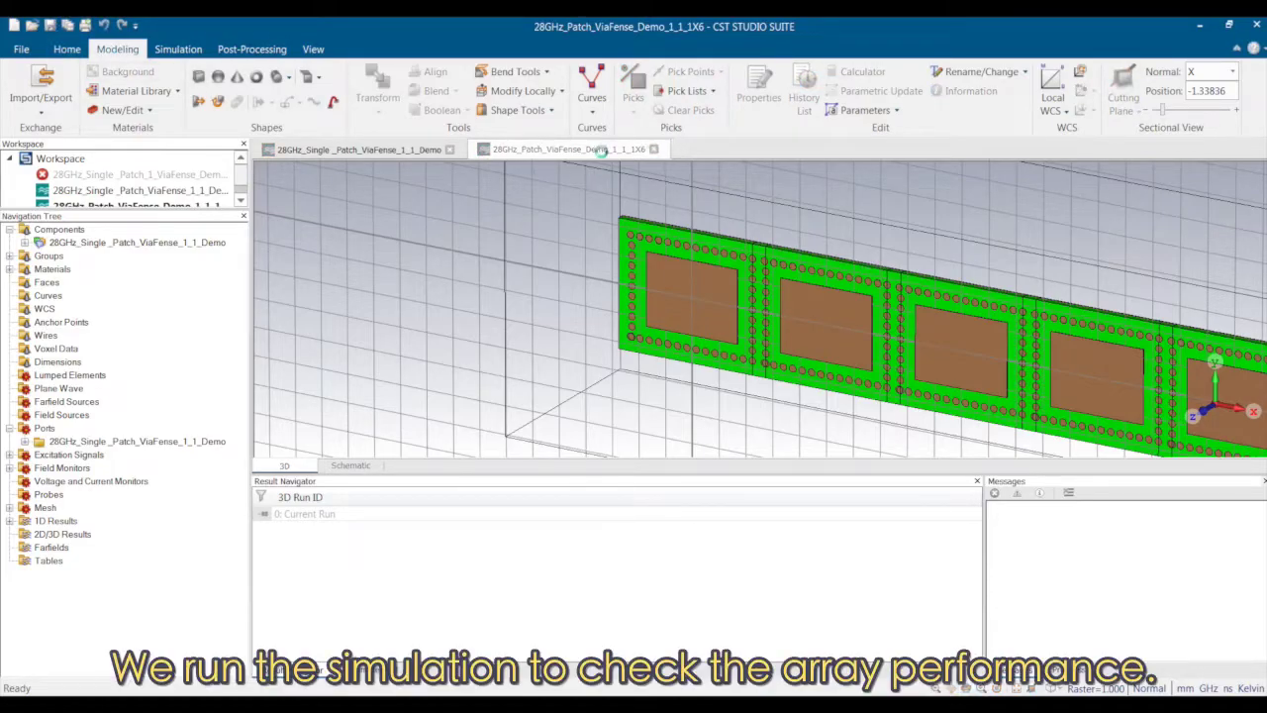
{"action": "left_click", "coordinate": [180, 51]}
{"action": "left_click", "coordinate": [525, 91]}
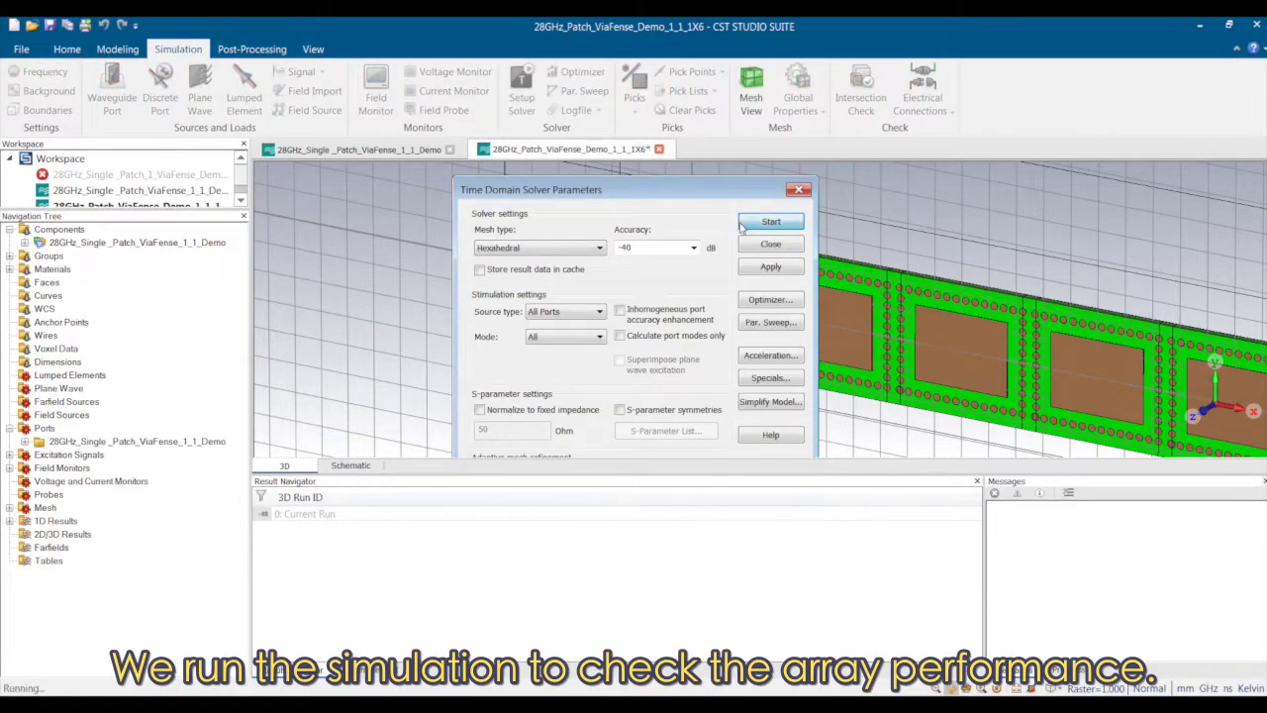
{"action": "left_click", "coordinate": [748, 227]}
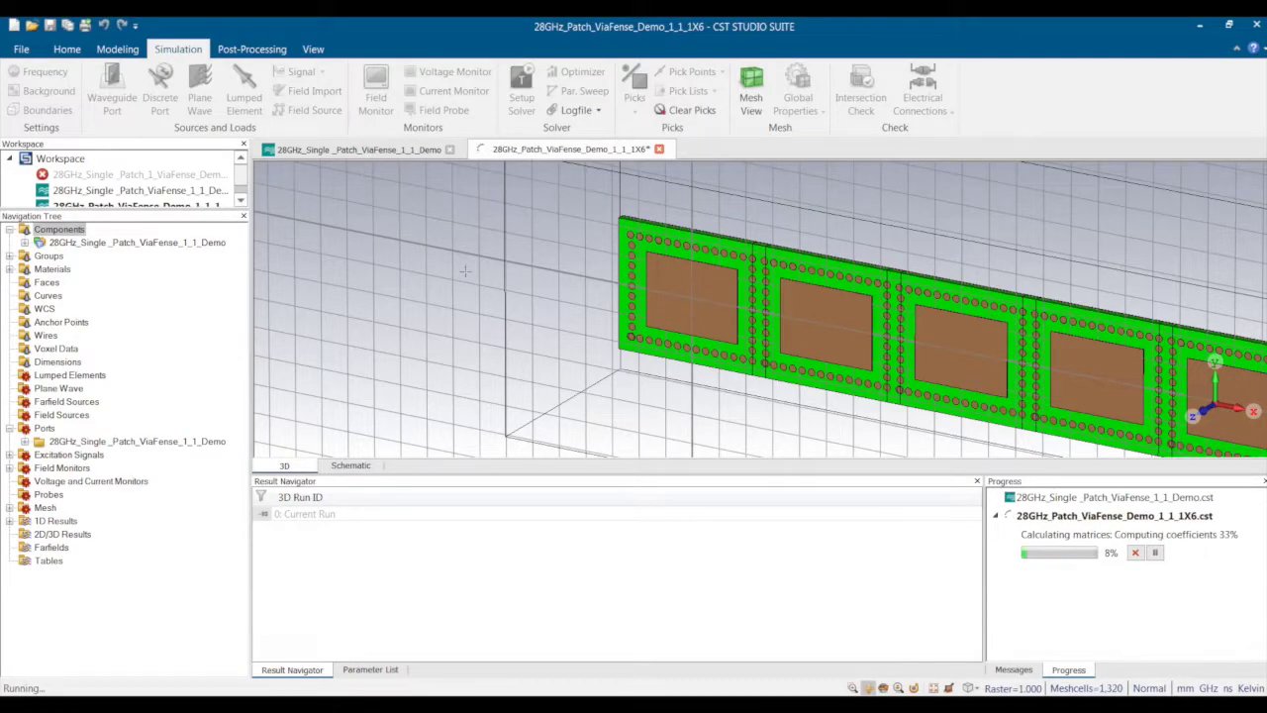
- Switch to the single-patch project, set the edge_offset parameter to 0.35, and run its simulation
{"action": "left_click", "coordinate": [352, 149]}
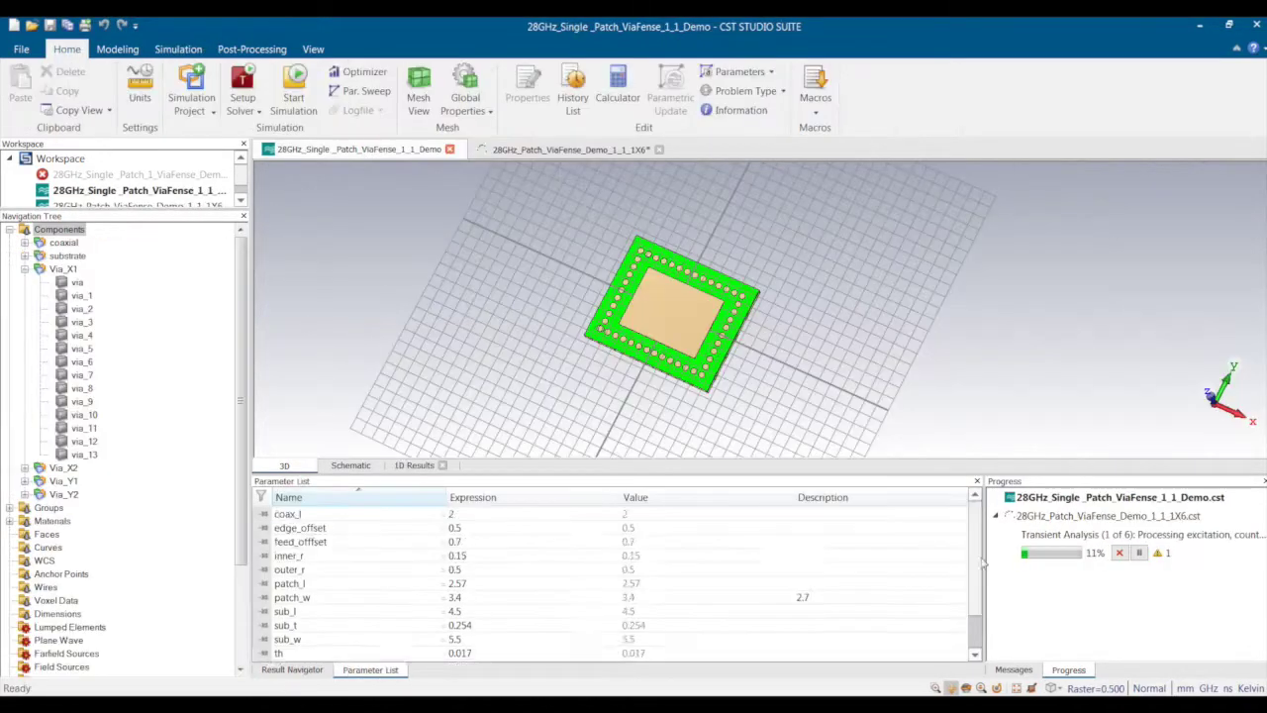
{"action": "double_click", "coordinate": [479, 531]}
{"action": "key", "text": "BackSpace"}
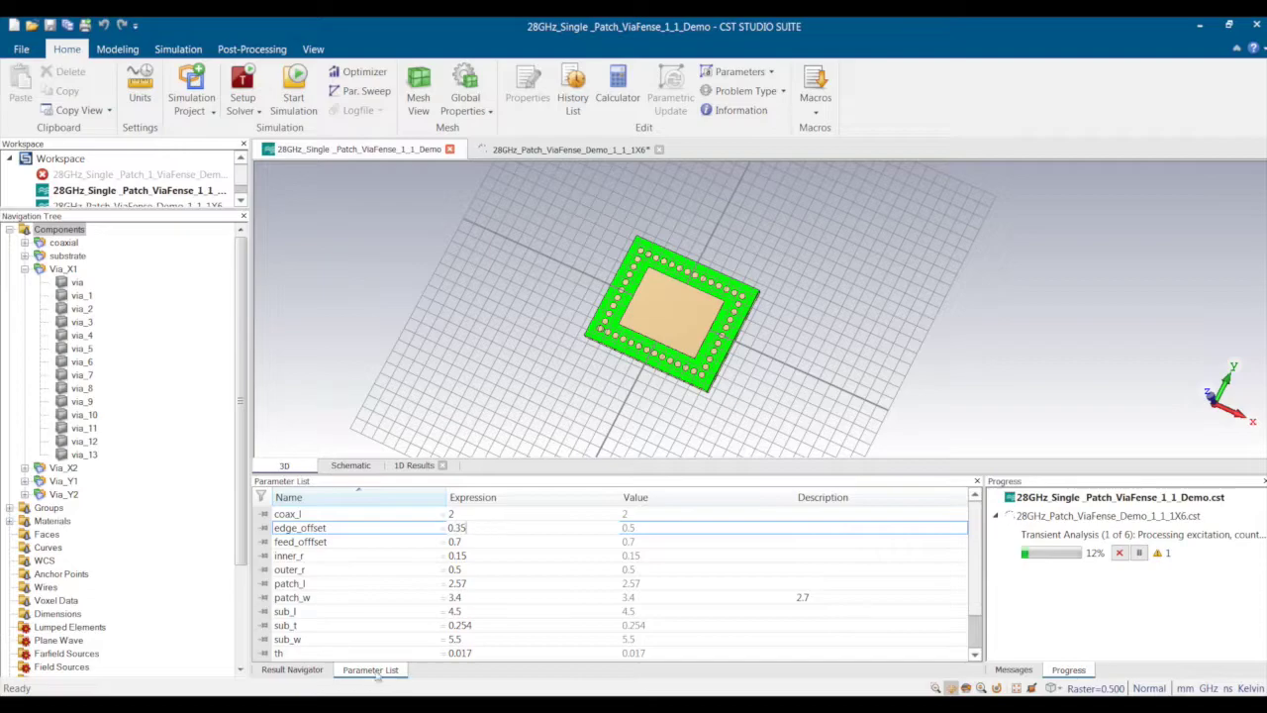
{"action": "type", "text": "35"}
{"action": "key", "text": "Return"}
{"action": "key", "text": "Return"}
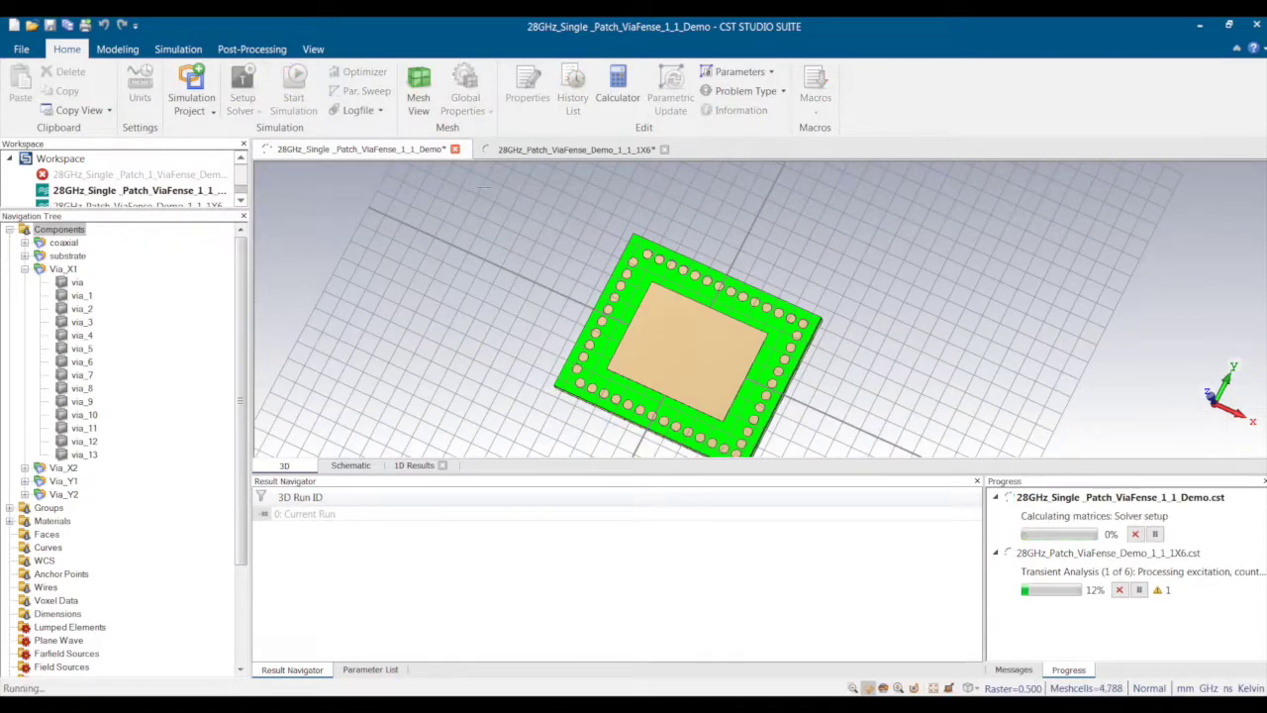
{"action": "left_click", "coordinate": [24, 269]}
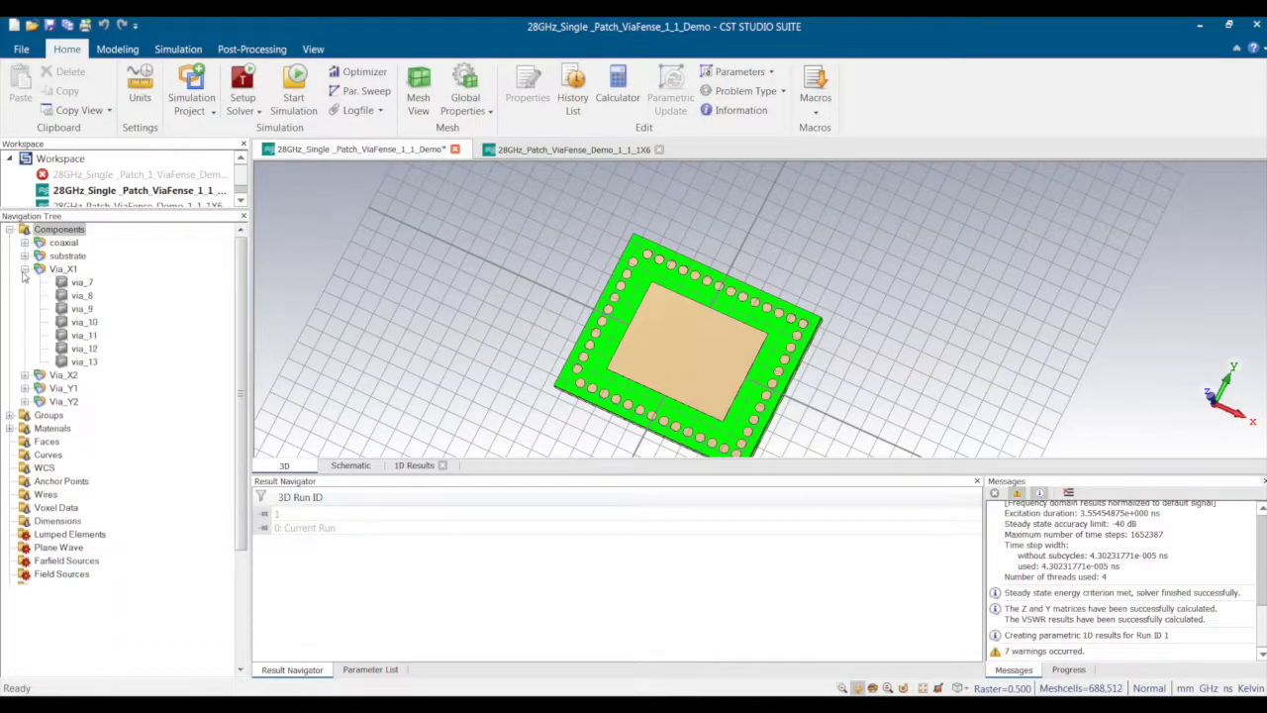
- Return to the 1X6 array project and plot its S-parameter results
{"action": "left_click", "coordinate": [594, 153]}
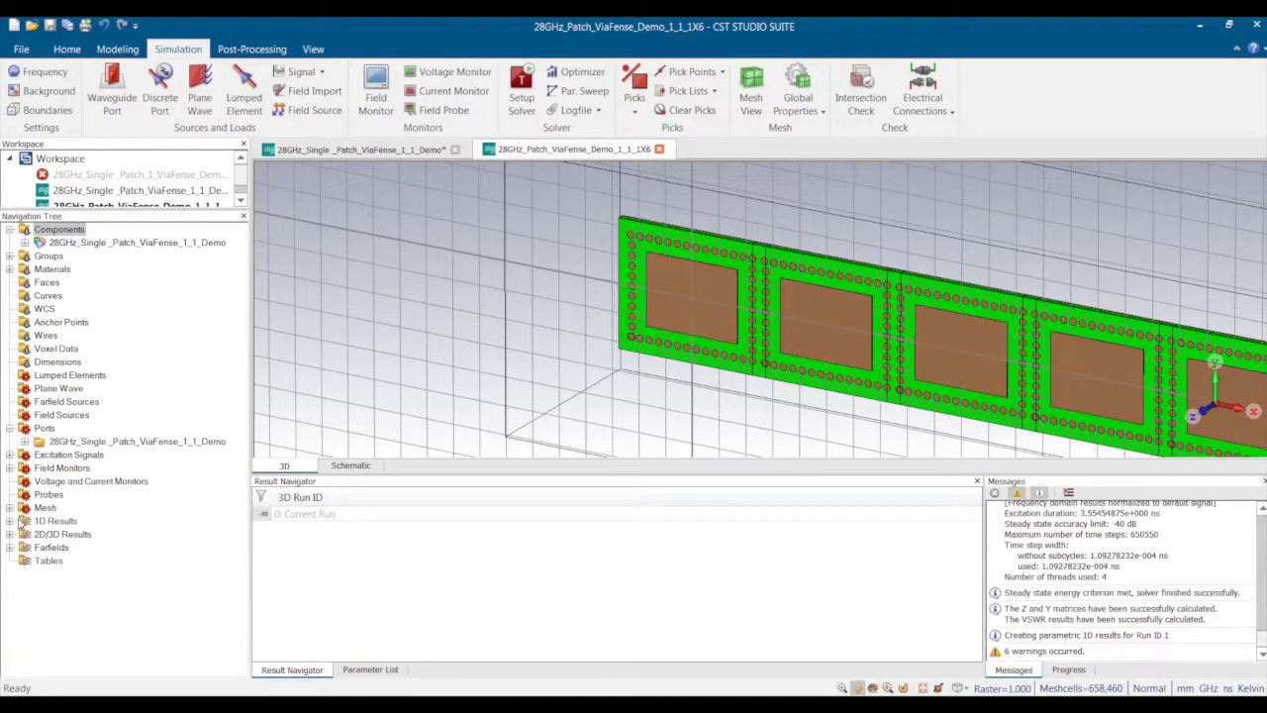
{"action": "left_click", "coordinate": [10, 521]}
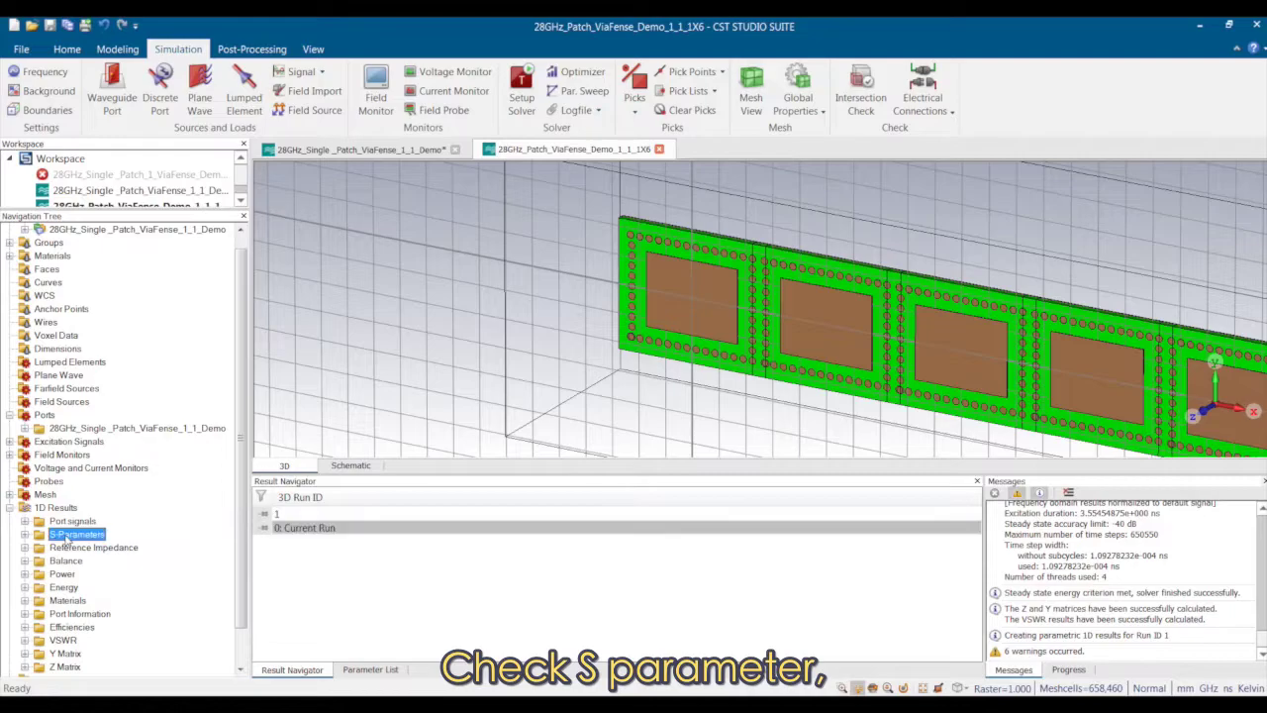
{"action": "left_click", "coordinate": [67, 537]}
{"action": "left_click", "coordinate": [24, 535]}
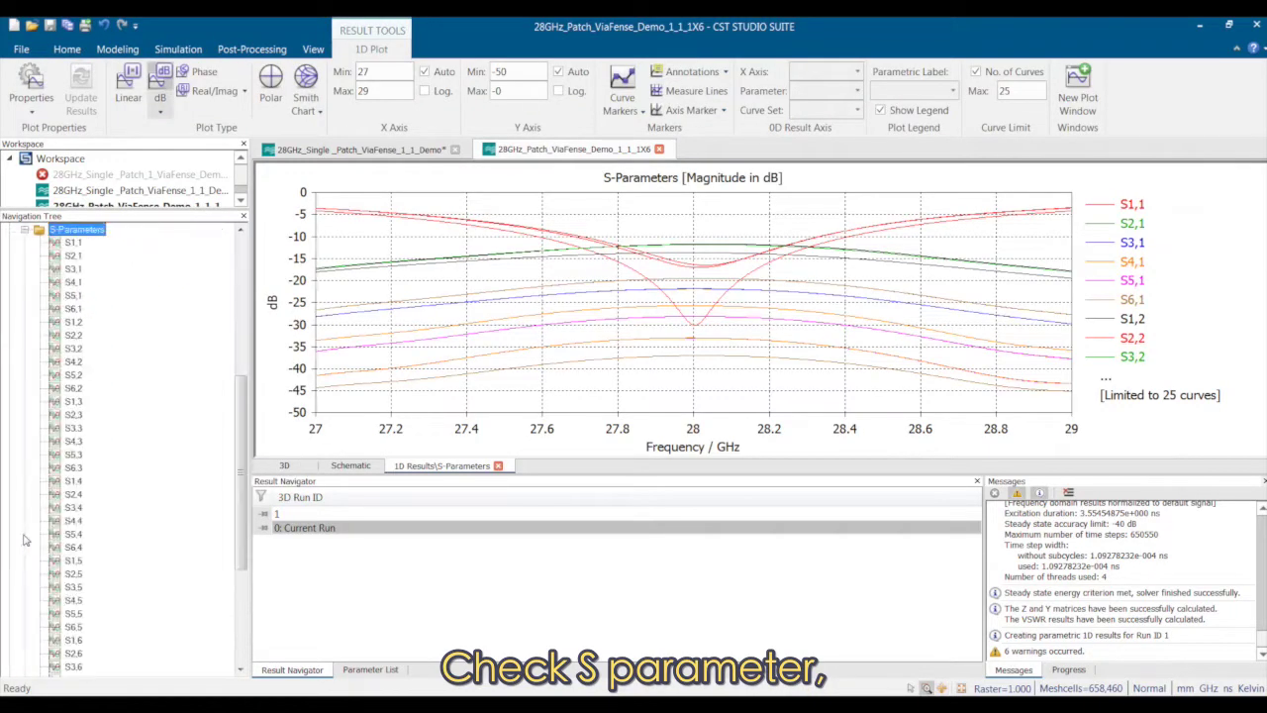
- Plot only the reflection curves S1,1, S2,2, S3,3, S4,4, S5,5 and S6,6 together for the array
{"action": "left_click", "coordinate": [74, 243]}
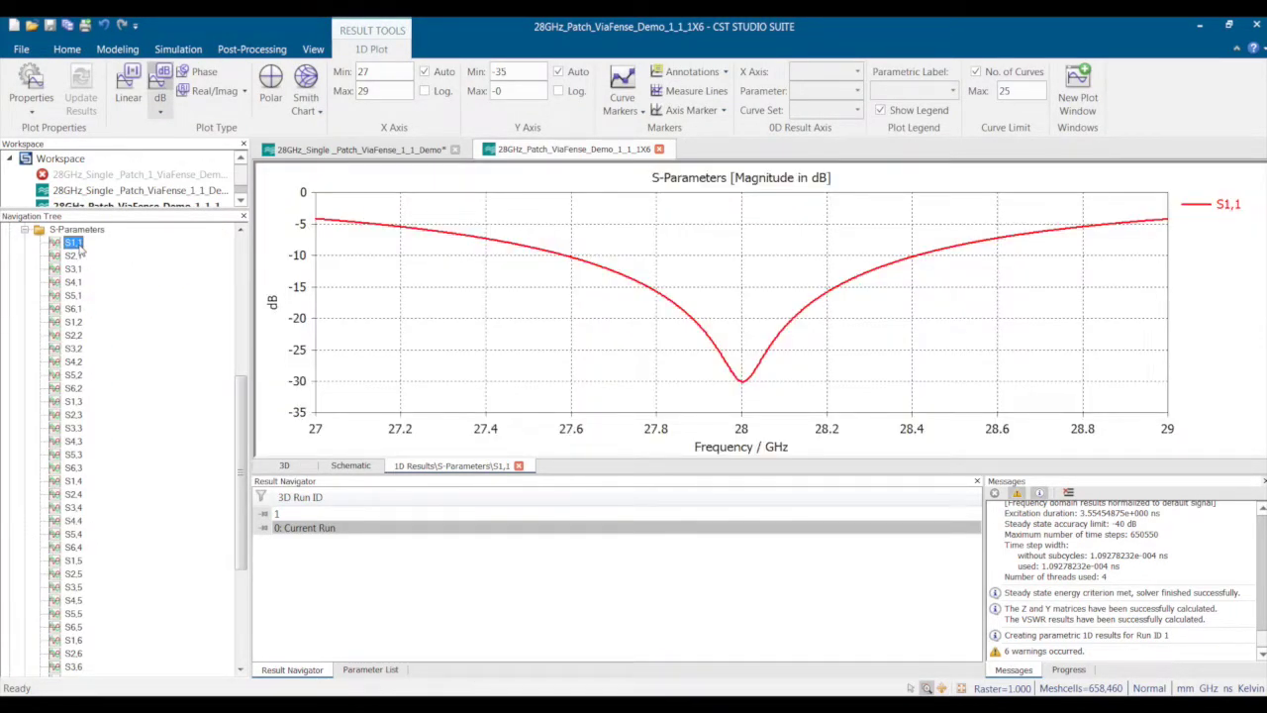
{"action": "left_click", "coordinate": [81, 336], "text": "shift"}
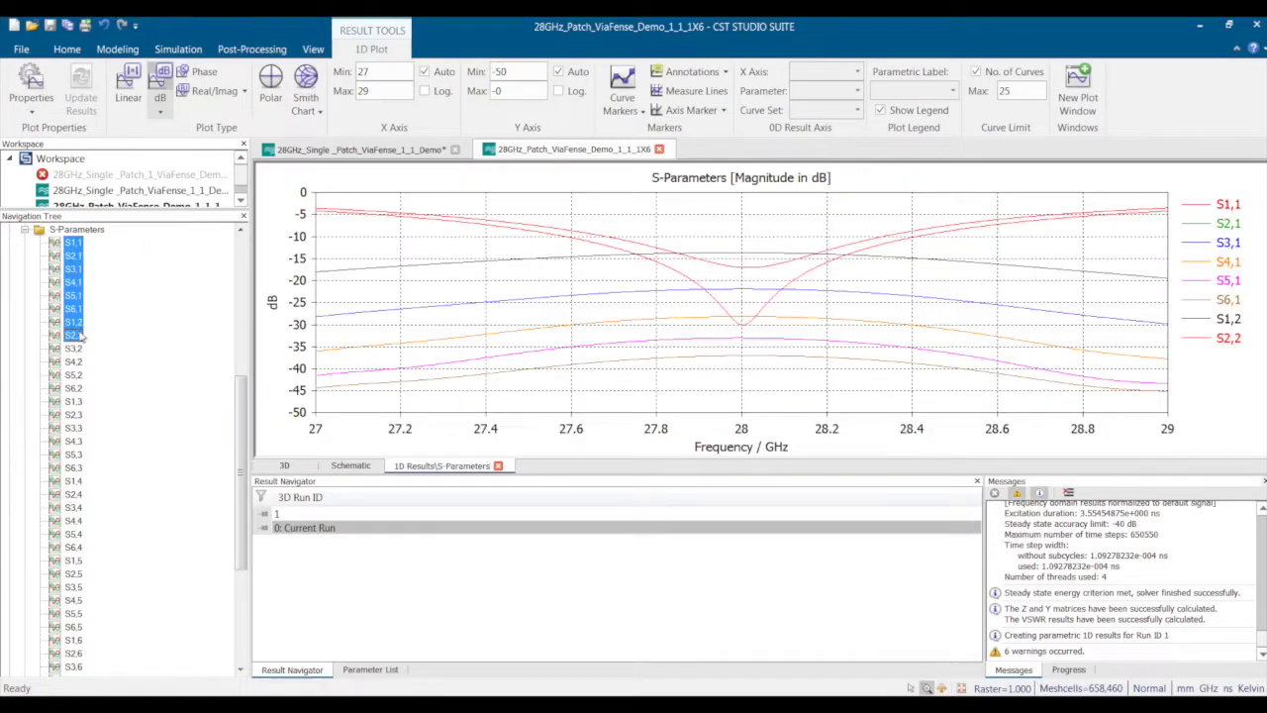
{"action": "left_click", "coordinate": [73, 244]}
{"action": "left_click", "coordinate": [81, 338], "text": "ctrl"}
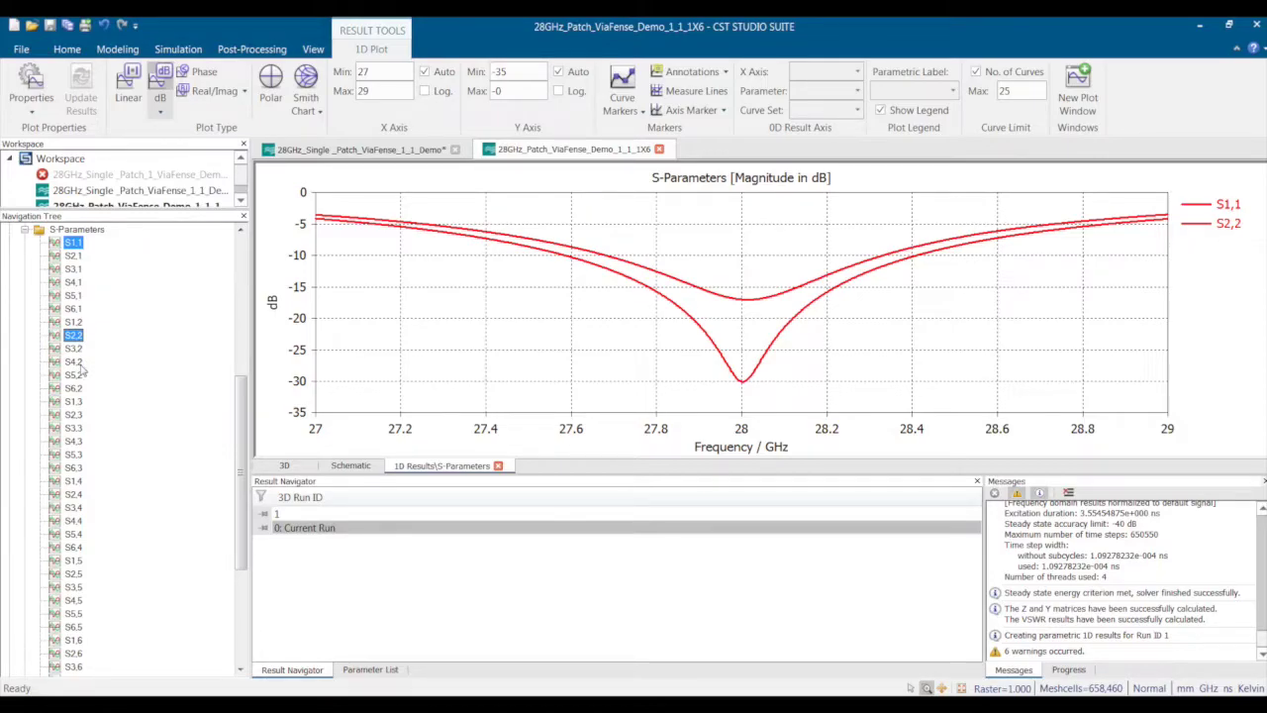
{"action": "left_click", "coordinate": [77, 522], "text": "ctrl"}
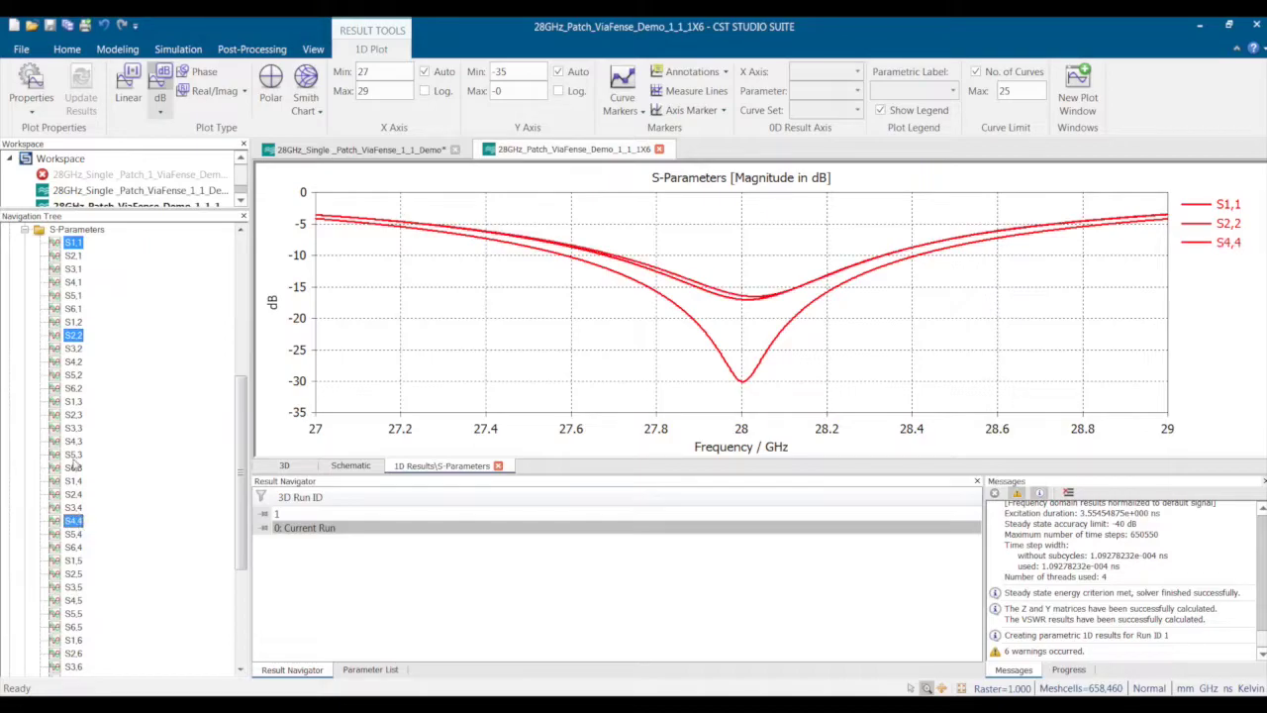
{"action": "left_click", "coordinate": [77, 428], "text": "ctrl"}
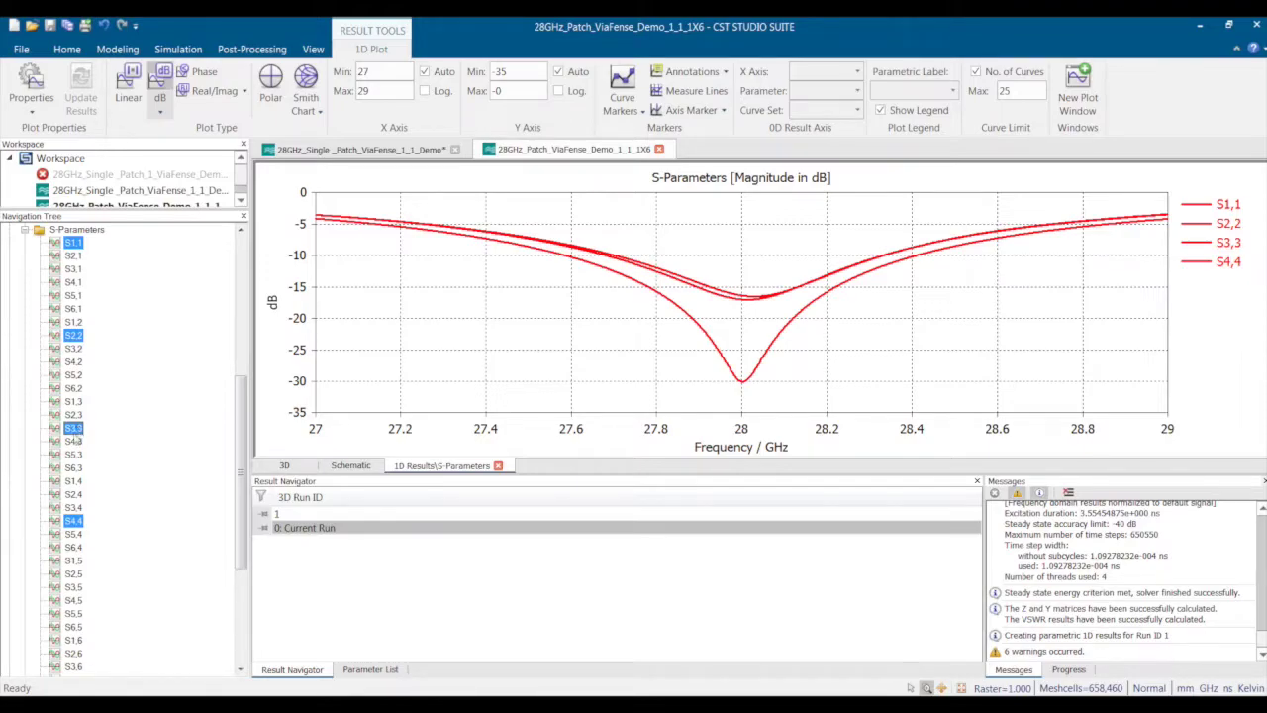
{"action": "left_click", "coordinate": [80, 615], "text": "ctrl"}
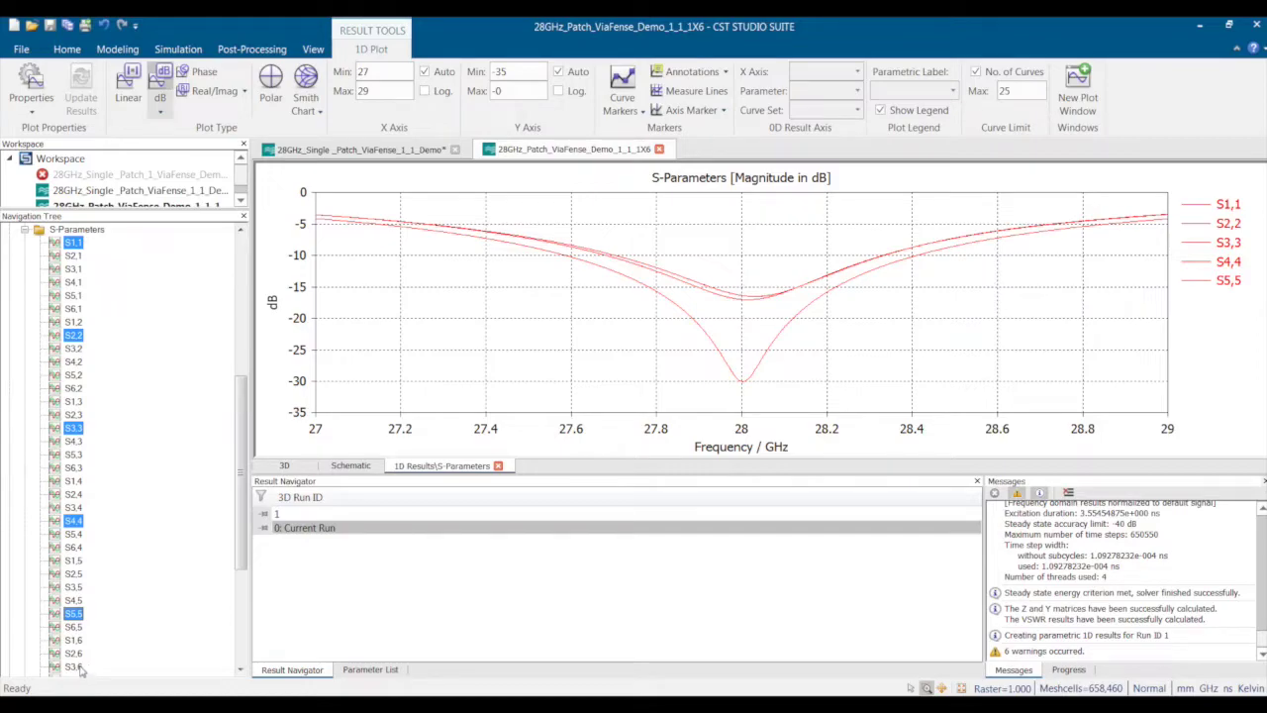
{"action": "scroll", "coordinate": [81, 654], "scroll_direction": "down", "scroll_amount": 4}
{"action": "left_click", "coordinate": [74, 562], "text": "ctrl"}
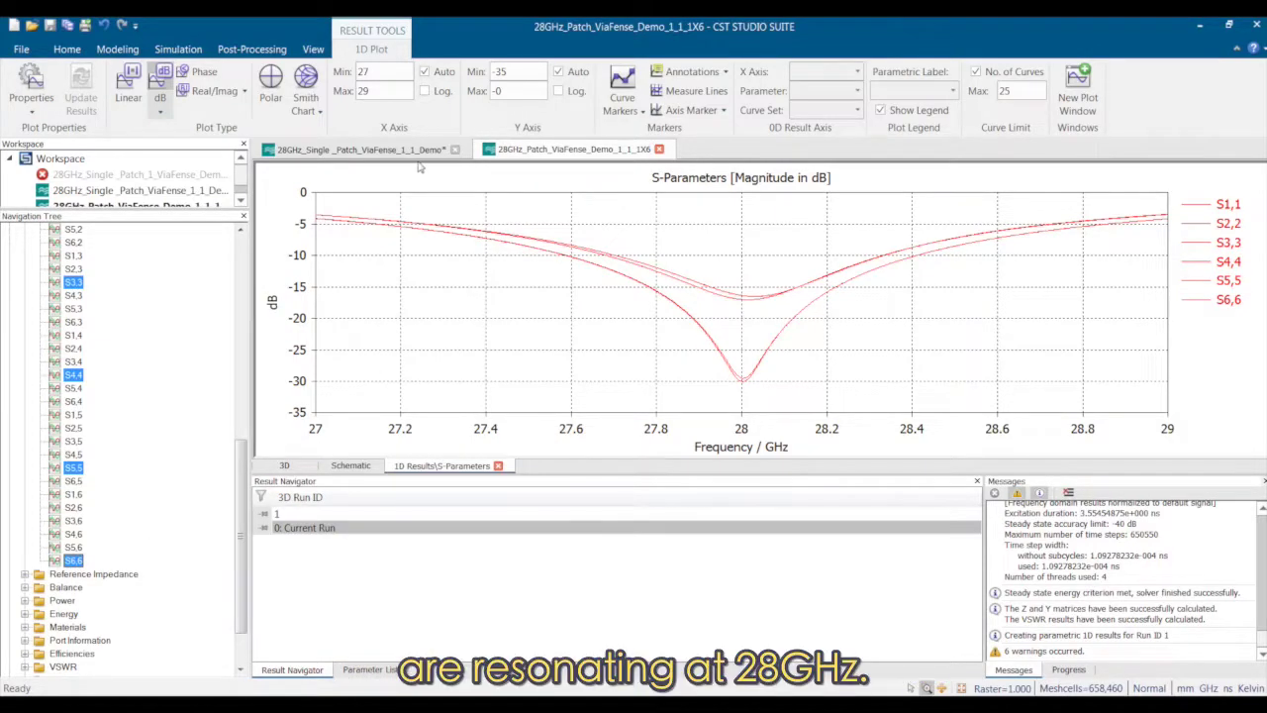
- Start combining the calculation results and limit the combined monitors to the farfields at 27.9, 28 and 28.1 GHz
{"action": "left_click", "coordinate": [233, 48]}
{"action": "left_click", "coordinate": [366, 84]}
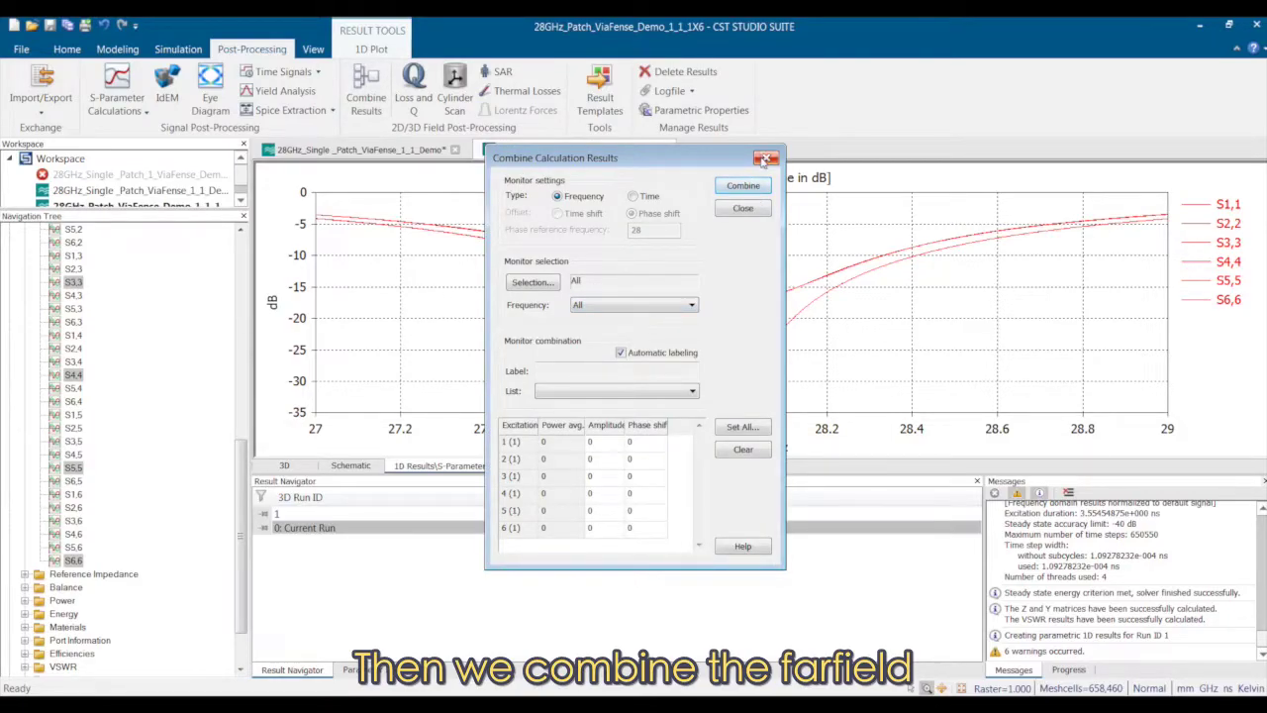
{"action": "left_click", "coordinate": [532, 282]}
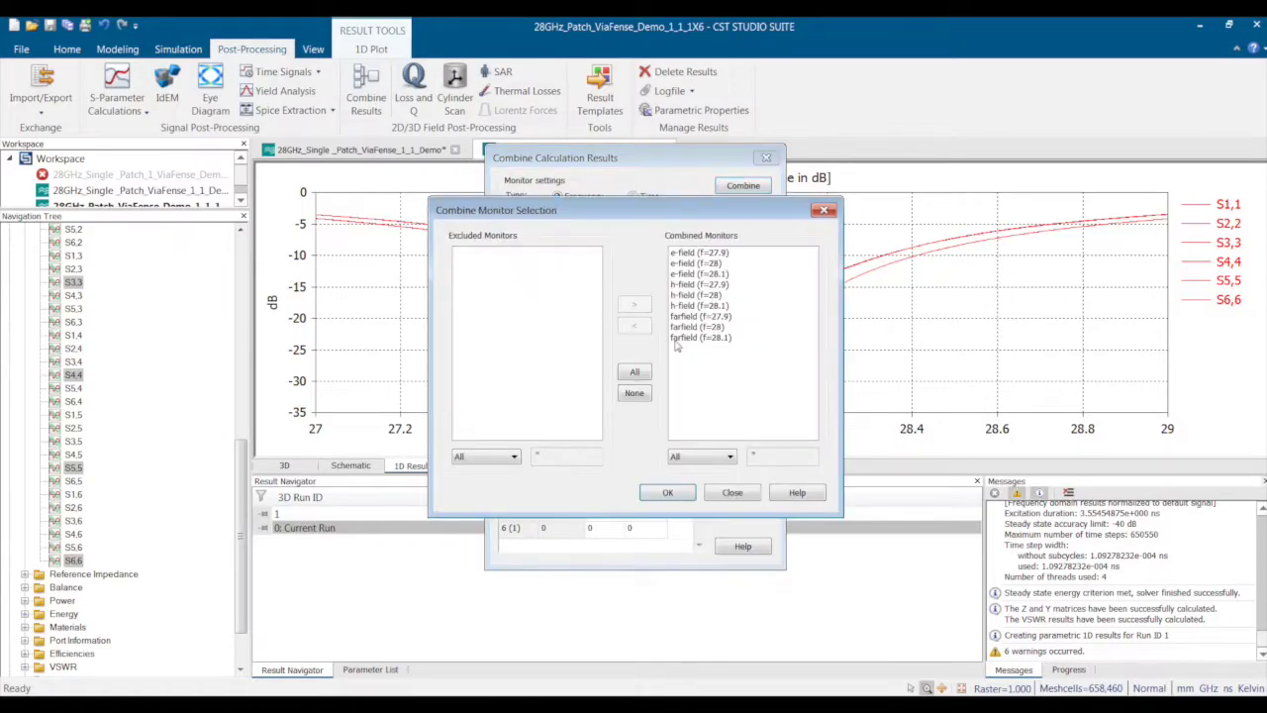
{"action": "left_click", "coordinate": [634, 393]}
{"action": "left_click_drag", "start_coordinate": [513, 317], "coordinate": [507, 346]}
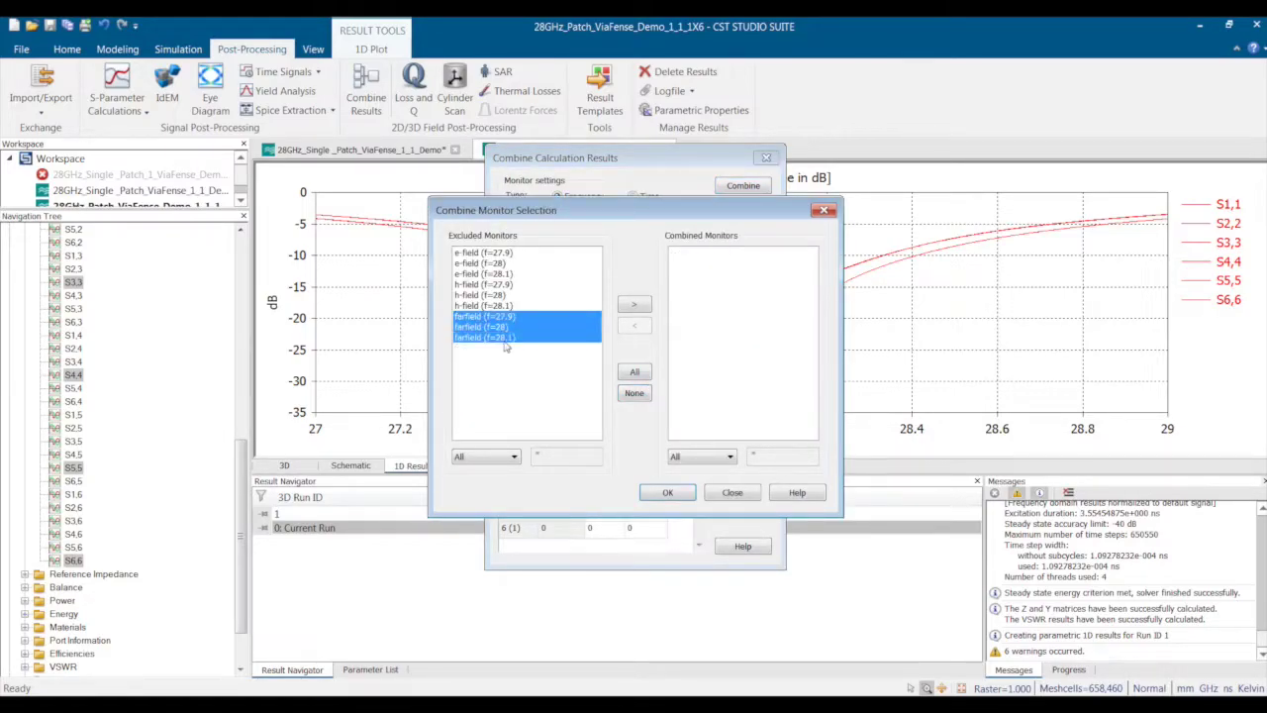
{"action": "left_click", "coordinate": [631, 306]}
{"action": "left_click", "coordinate": [679, 495]}
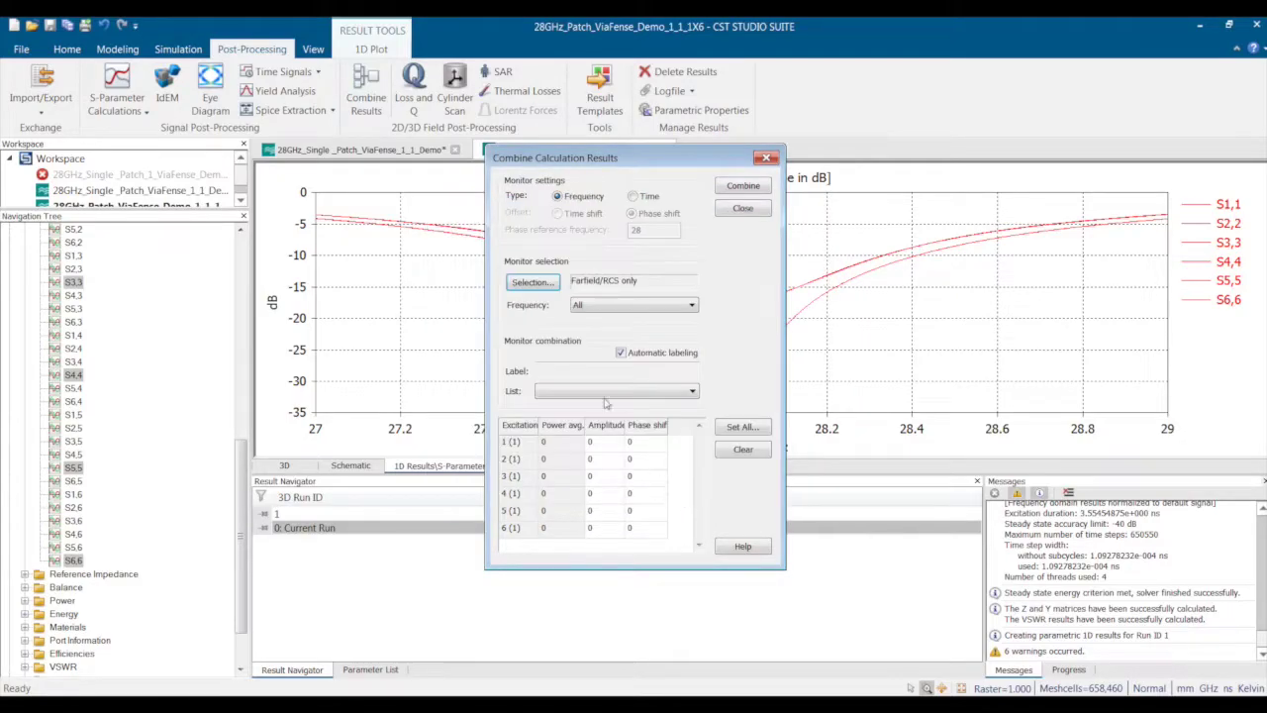
- Set all excitations to amplitude 1 and phase shift 0, and combine the farfield results
{"action": "left_click", "coordinate": [743, 426]}
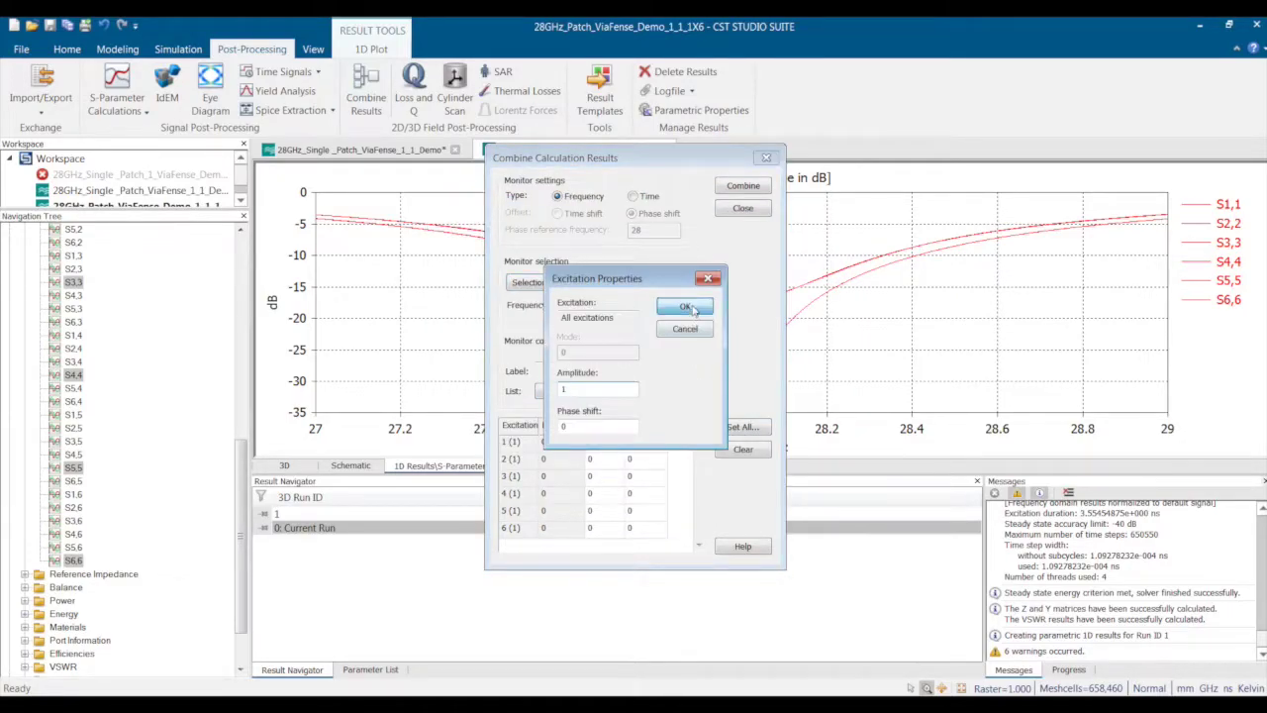
{"action": "left_click", "coordinate": [693, 313]}
{"action": "left_click", "coordinate": [743, 187]}
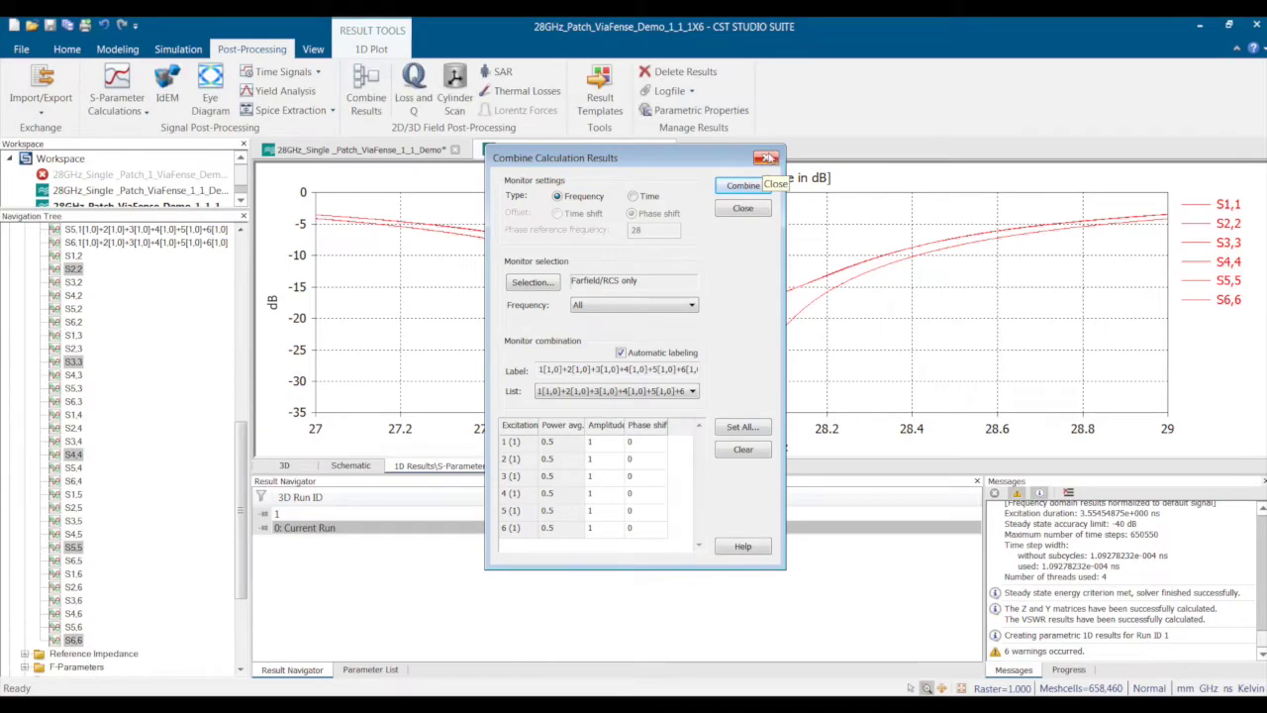
- Close the result combination and display the 3D farfield at 28 GHz for all six combined excitations
{"action": "left_click", "coordinate": [767, 158]}
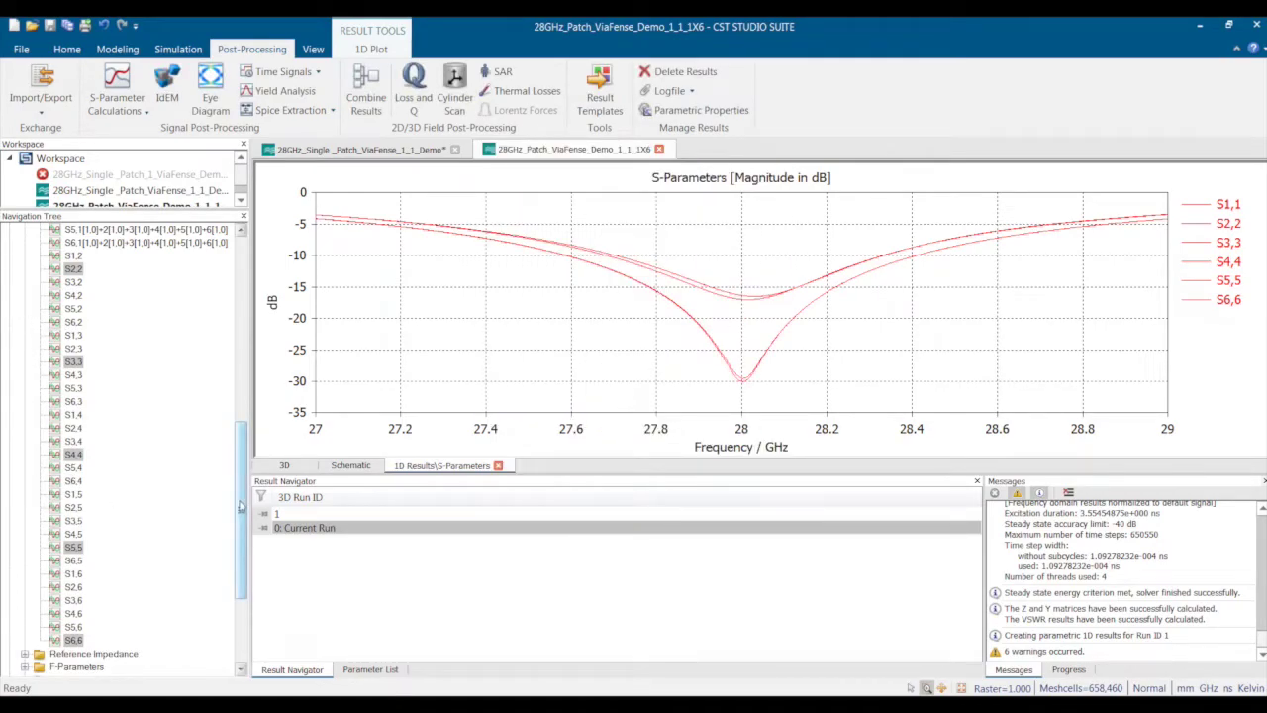
{"action": "scroll", "coordinate": [222, 416], "scroll_direction": "up", "scroll_amount": 7}
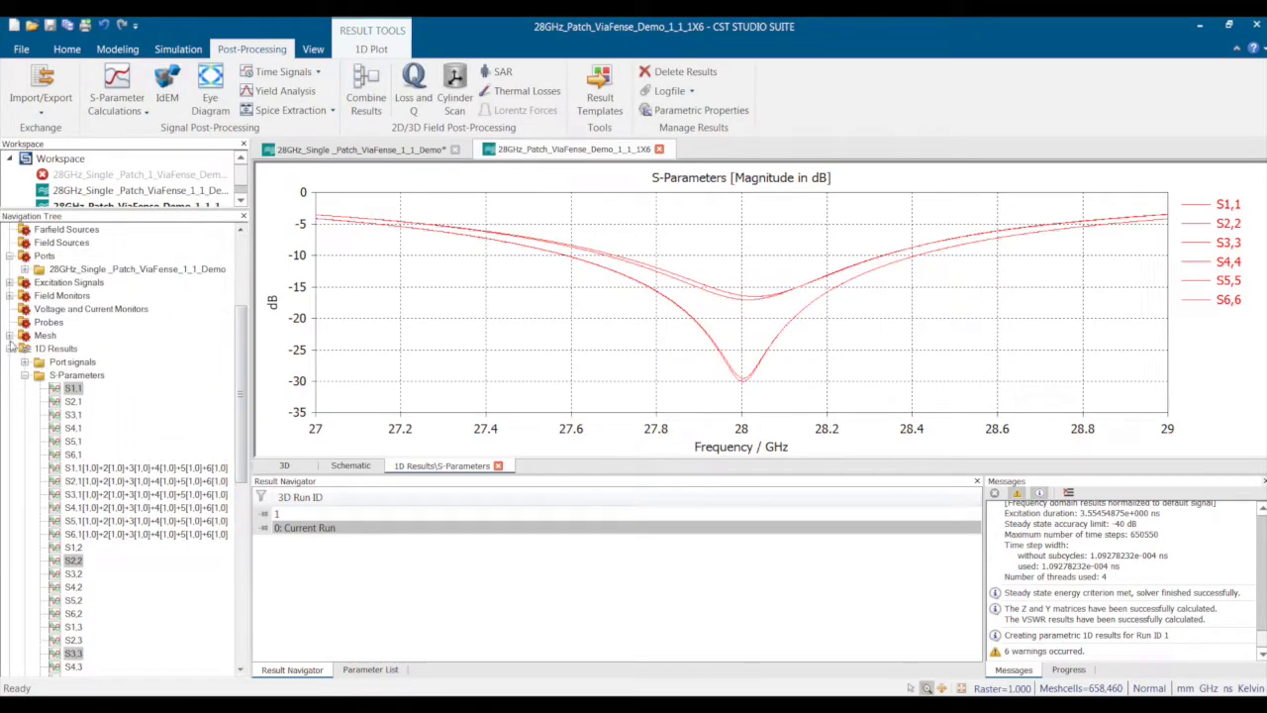
{"action": "left_click", "coordinate": [10, 350]}
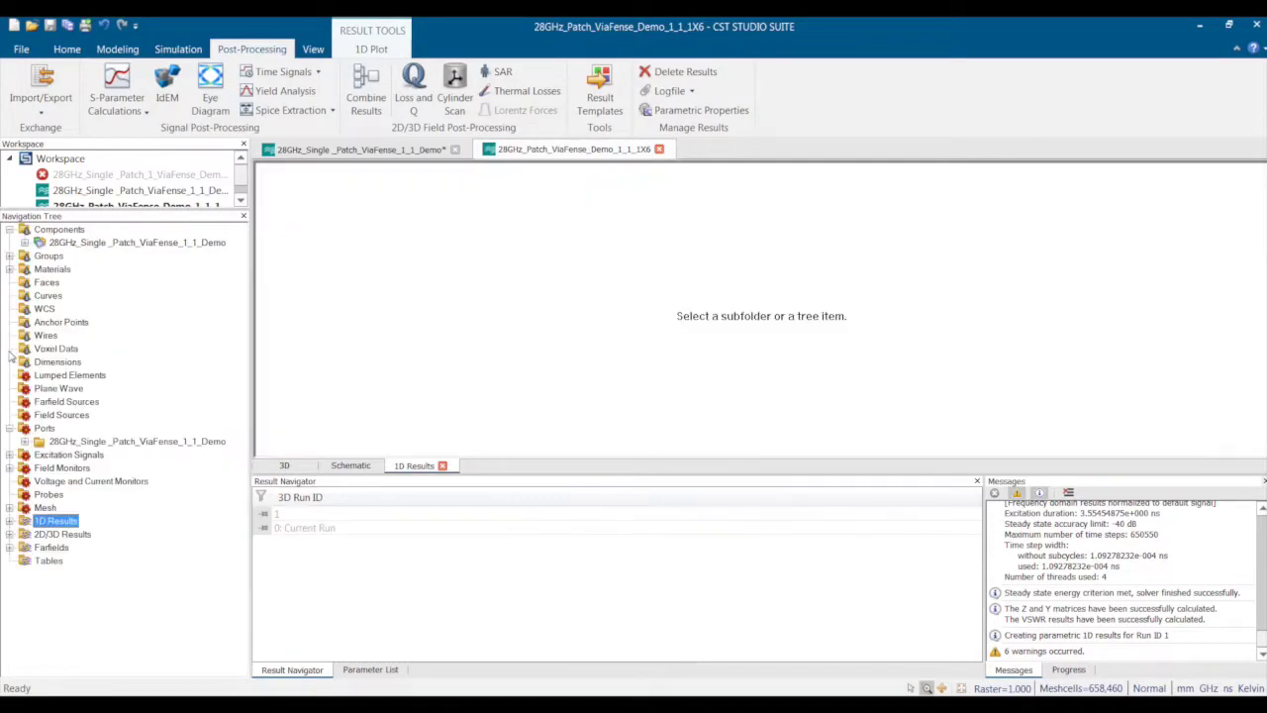
{"action": "left_click", "coordinate": [10, 554]}
{"action": "left_click", "coordinate": [139, 481]}
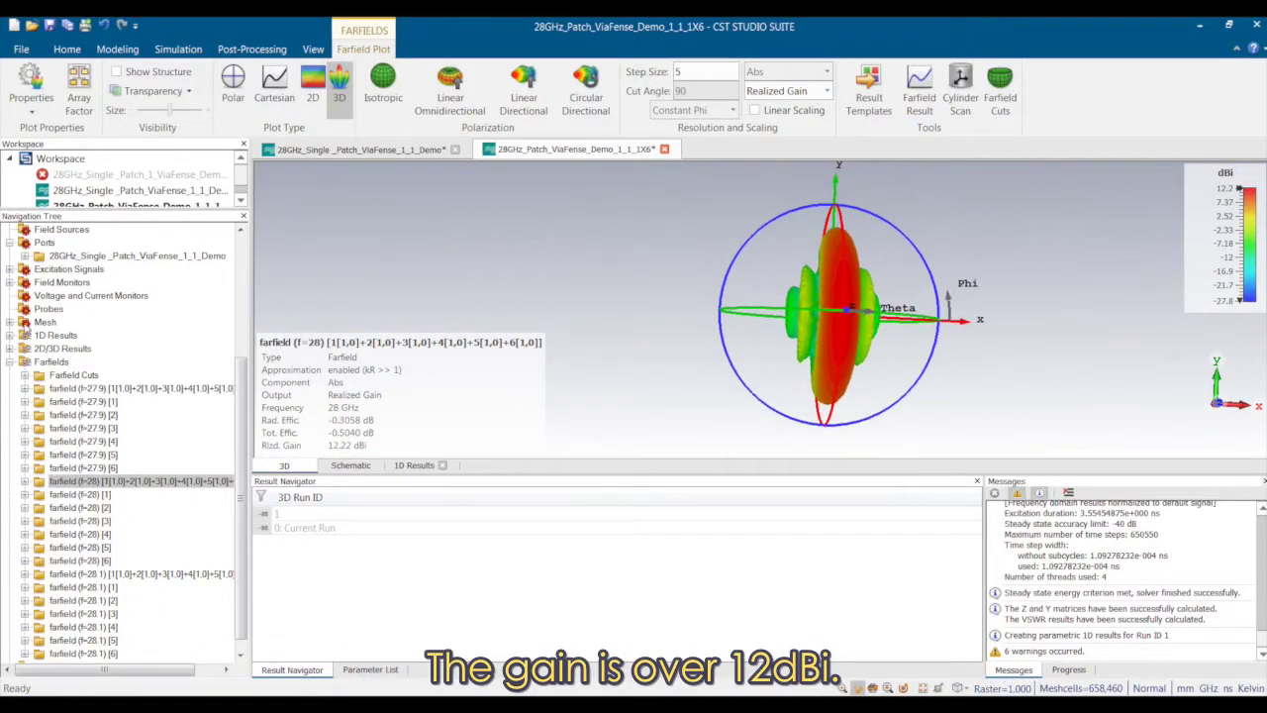
- Redisplay the combined 28 GHz farfield with the array structure shown, and rotate it to inspect the beam over the patches
{"action": "left_click", "coordinate": [10, 363]}
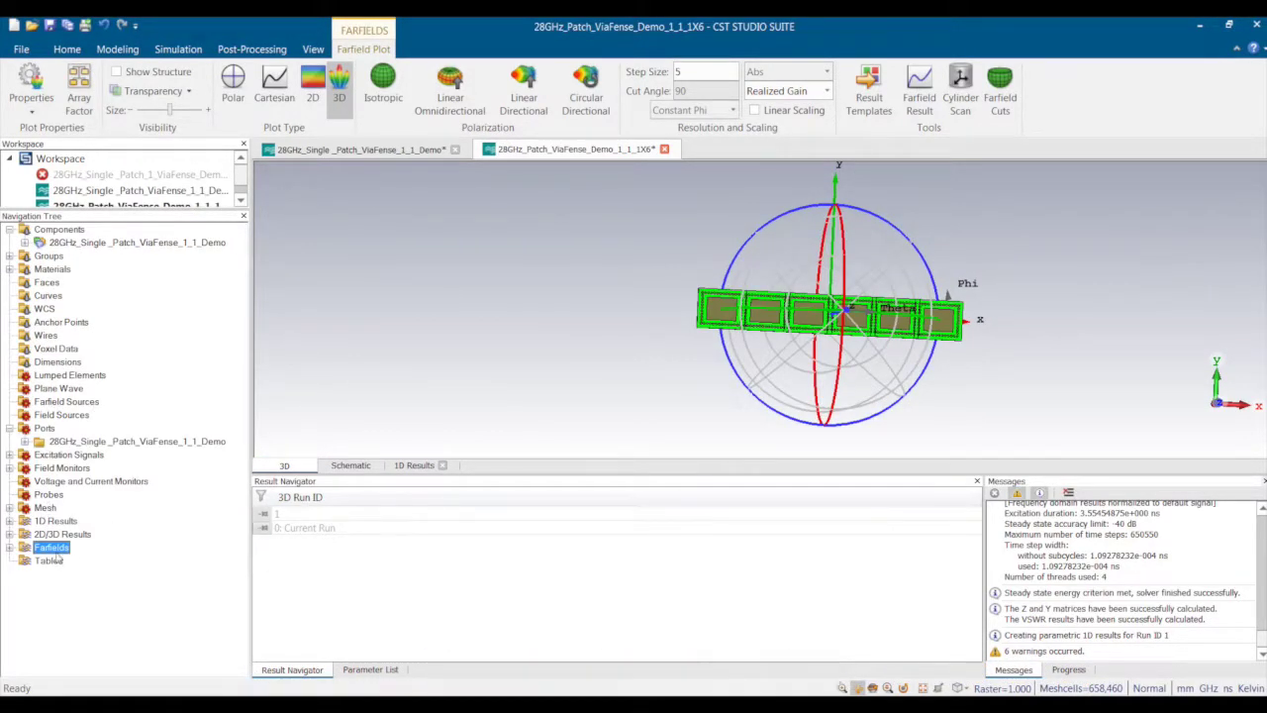
{"action": "left_click", "coordinate": [9, 546]}
{"action": "left_click", "coordinate": [119, 307]}
{"action": "left_click", "coordinate": [139, 480]}
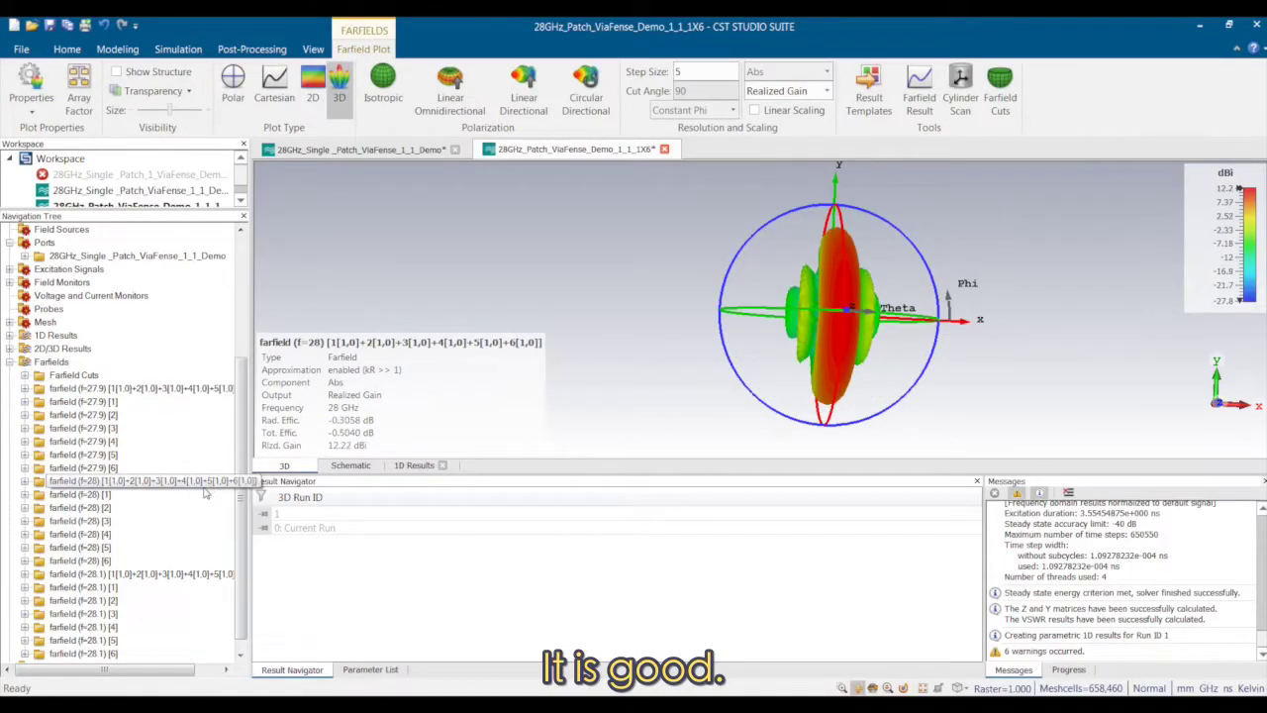
{"action": "left_click_drag", "start_coordinate": [905, 355], "coordinate": [842, 361]}
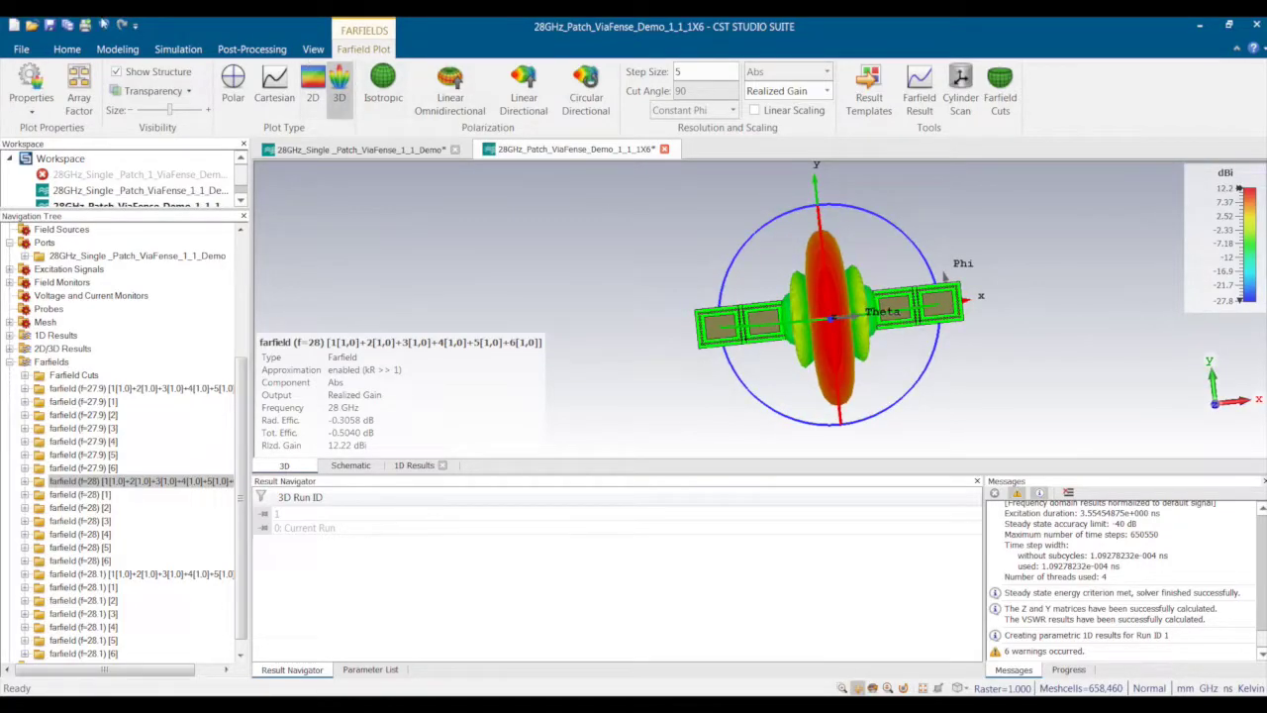